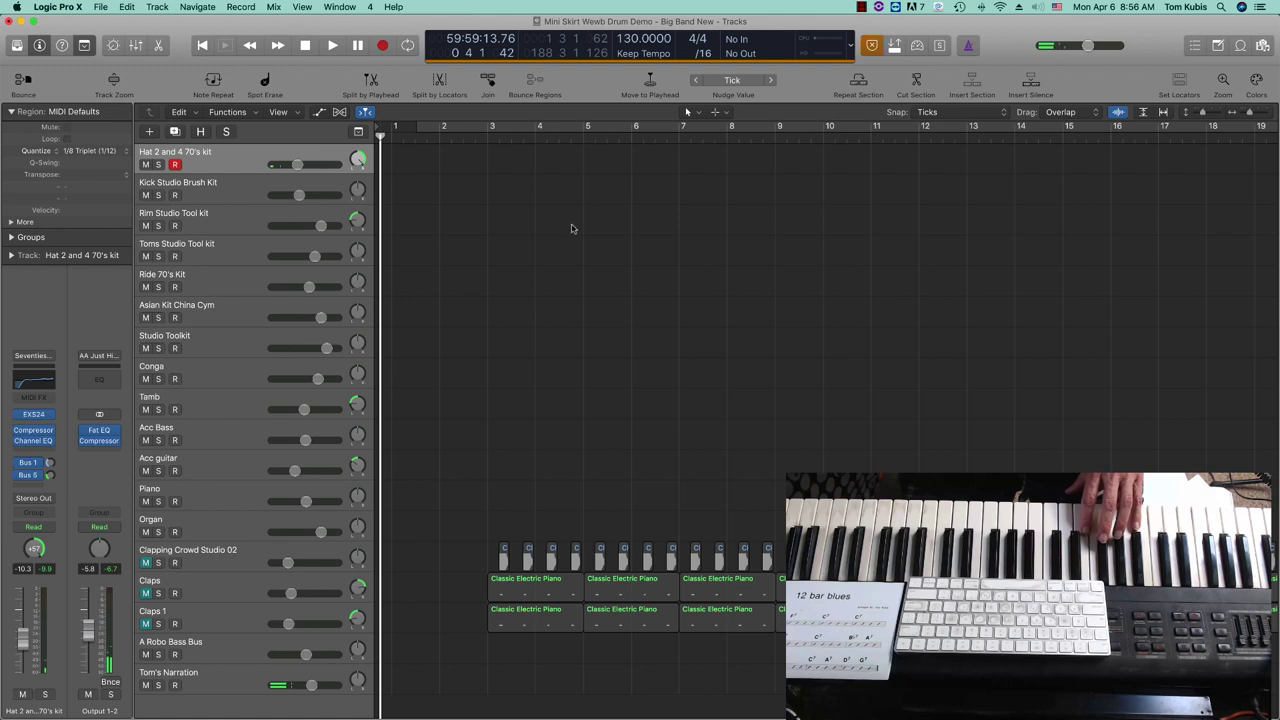
# - Set the default quantize to 1/4 Note and record hi-hat hits on beats 2 and 4 of bar 3 on the Hat 2 and 4 70's kit track
pyautogui.click(108, 151)
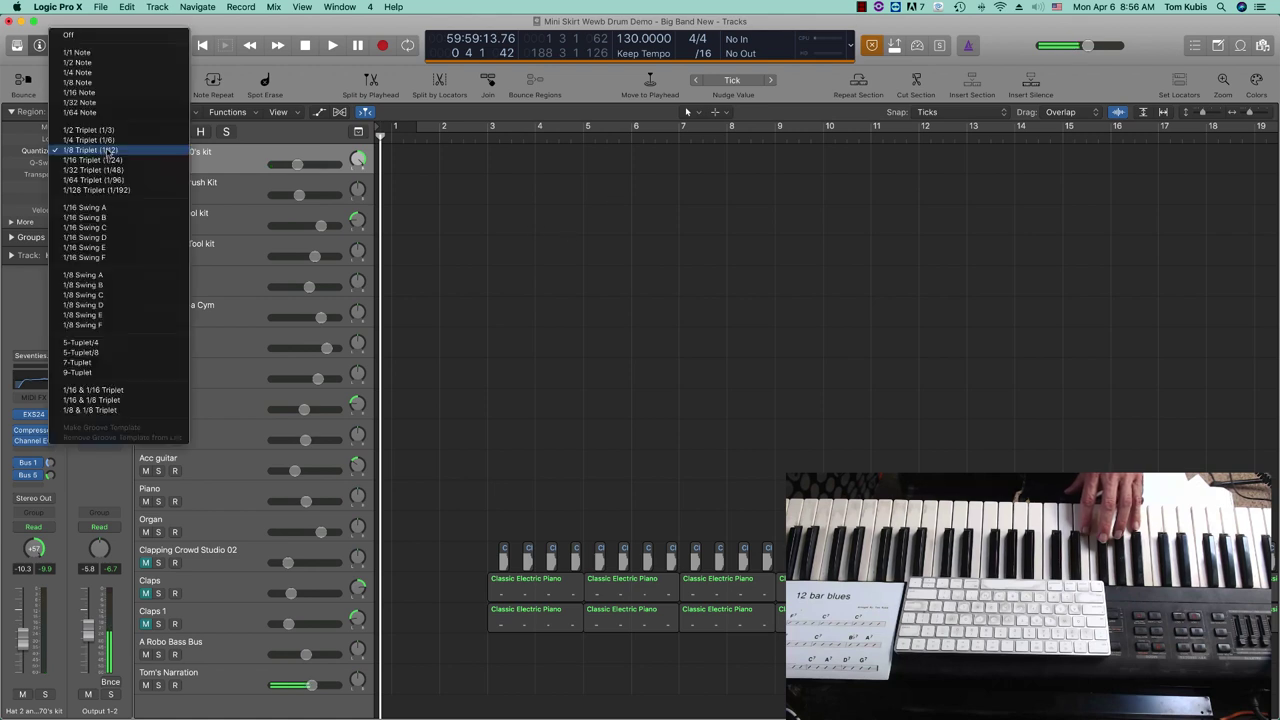
pyautogui.click(104, 73)
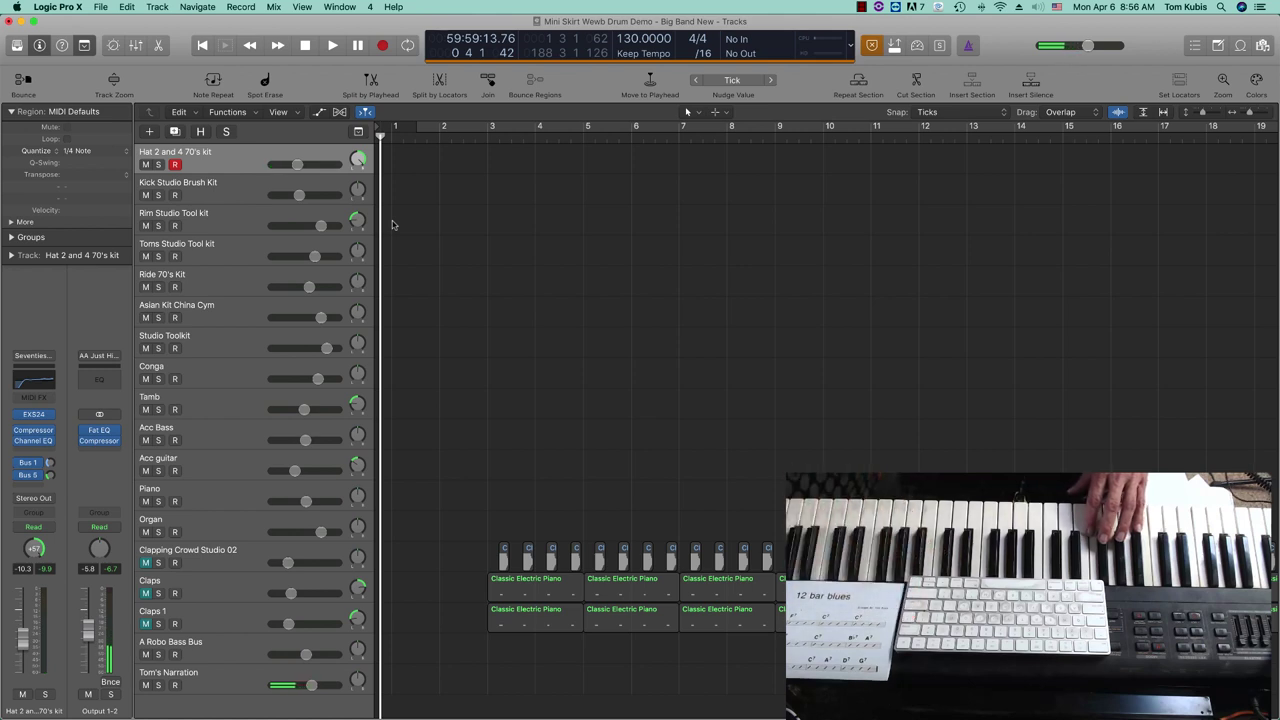
pyautogui.click(960, 46)
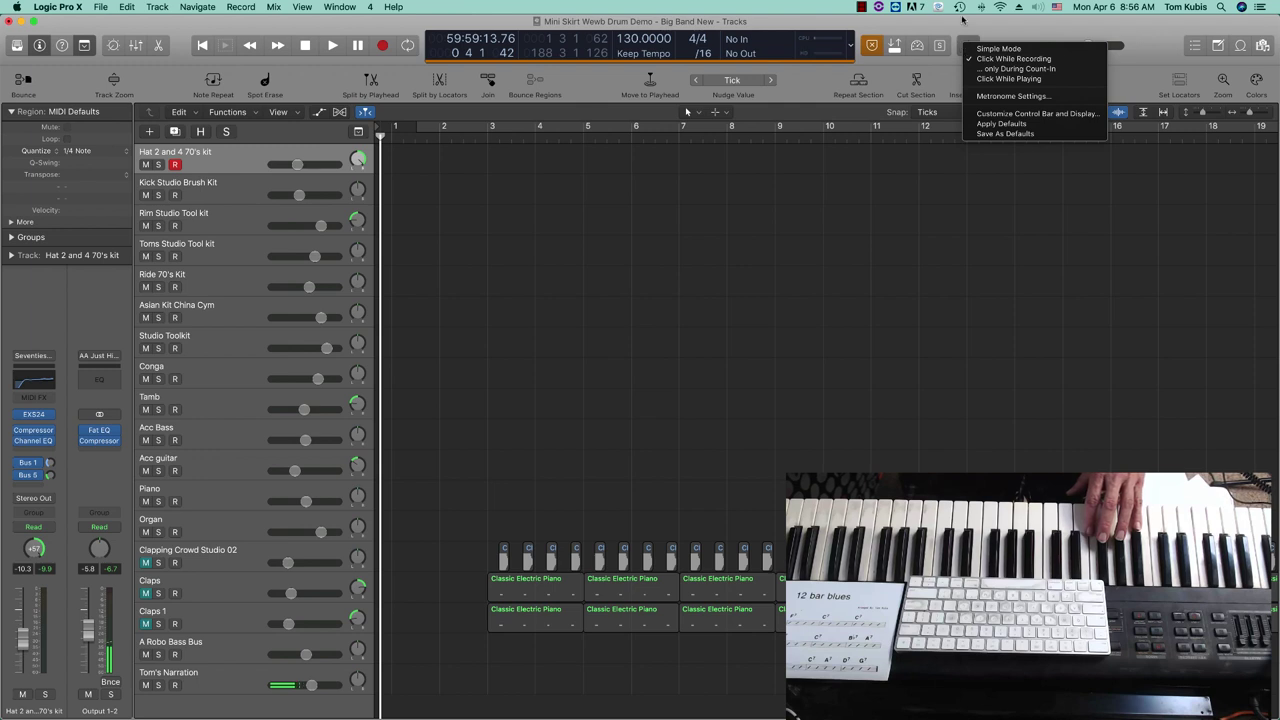
pyautogui.click(963, 18)
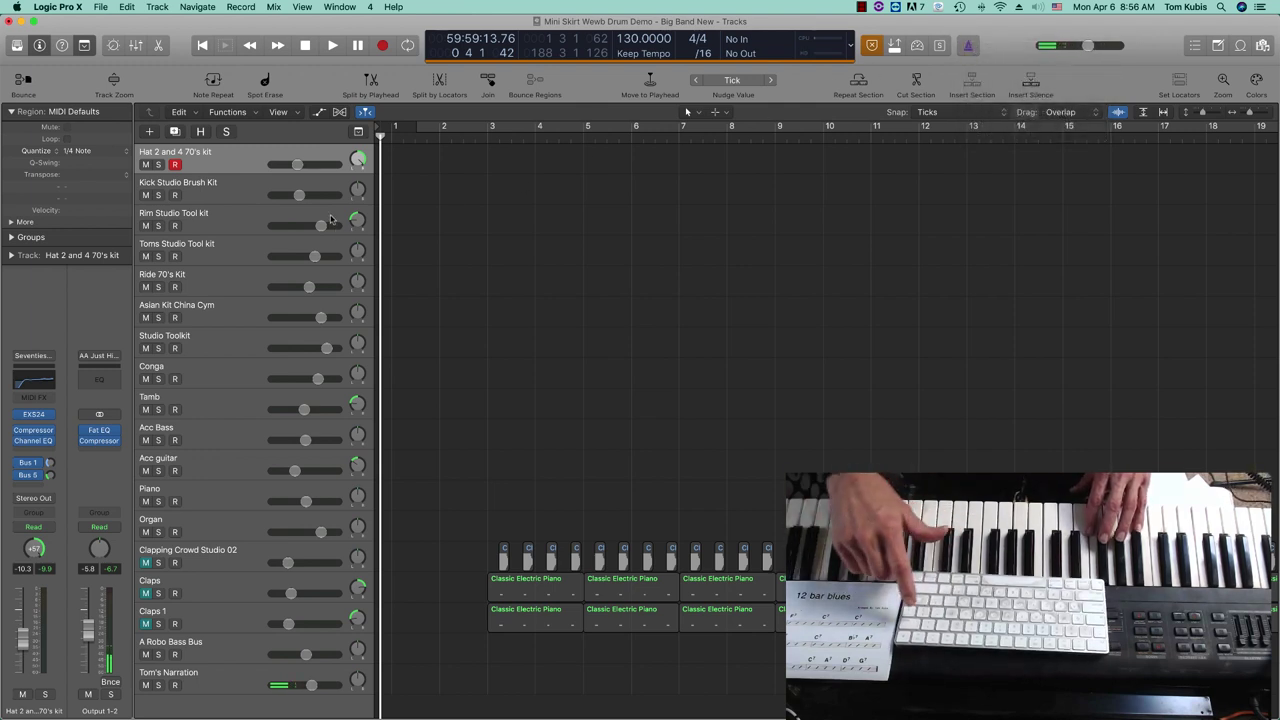
pyautogui.press('r')
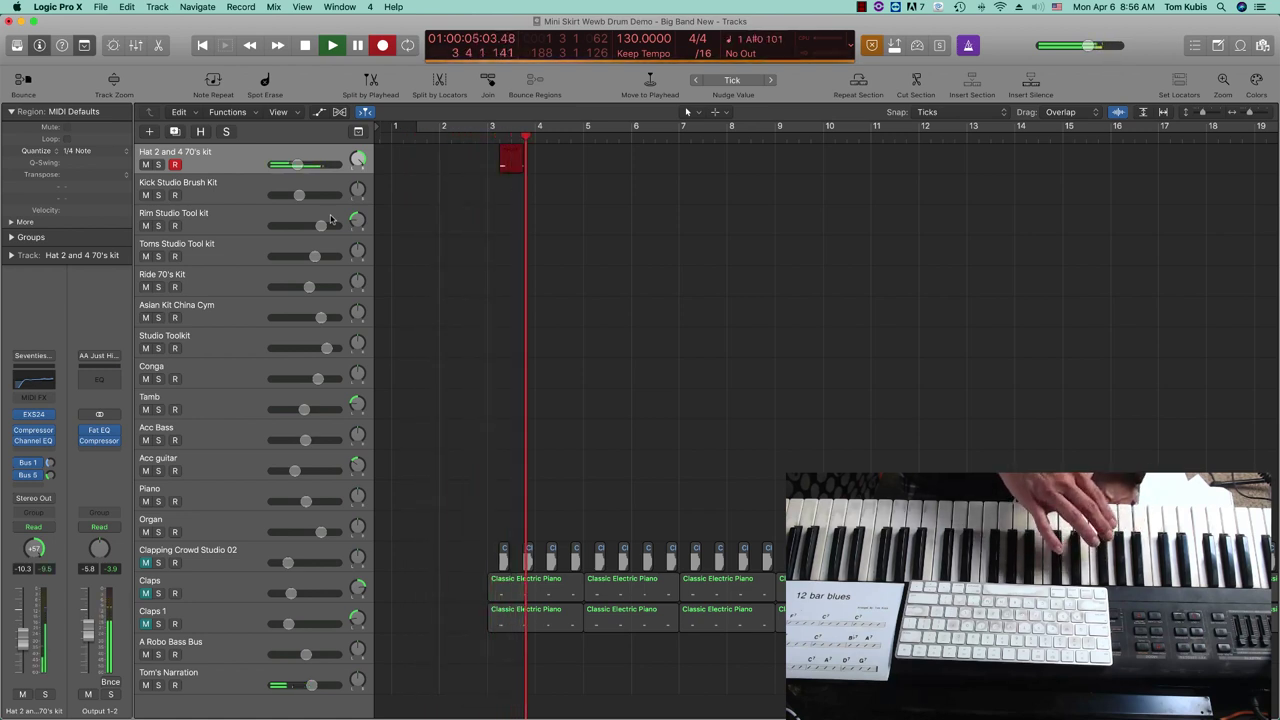
pyautogui.press('space')
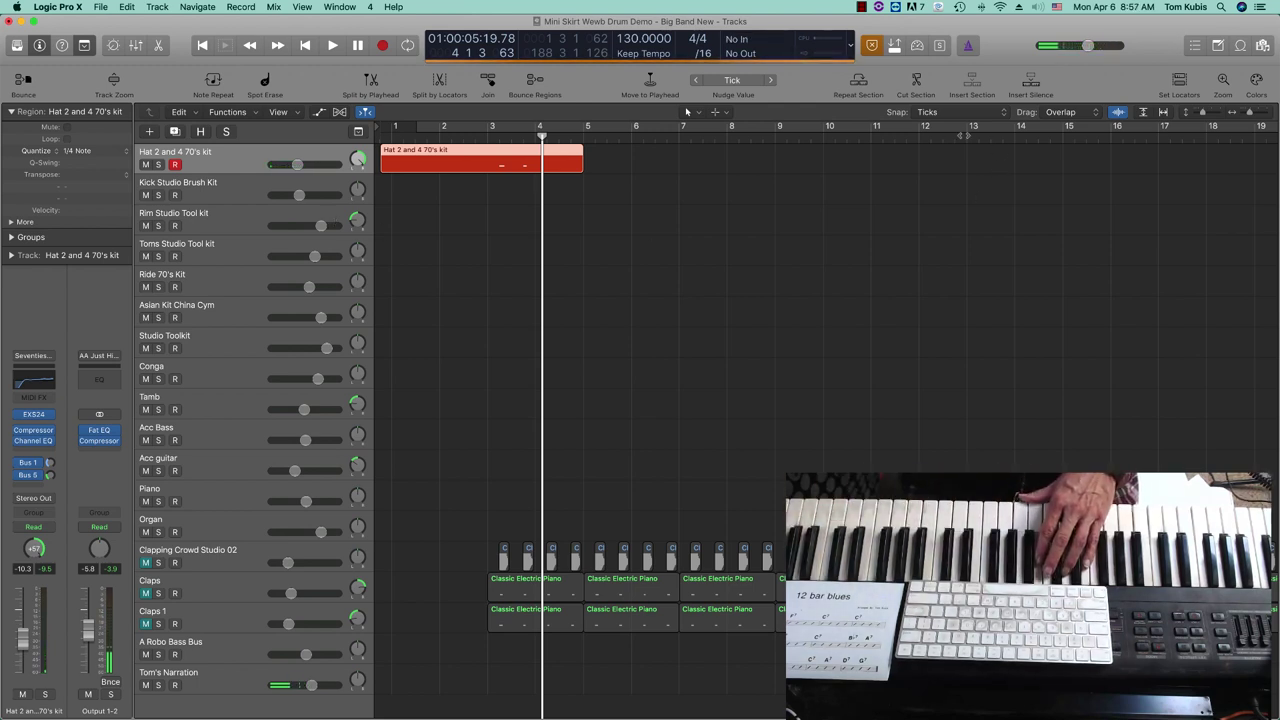
# - Set the snap value to Bar and trim the recorded hi-hat region at both ends so that it covers only bar 3
pyautogui.click(921, 113)
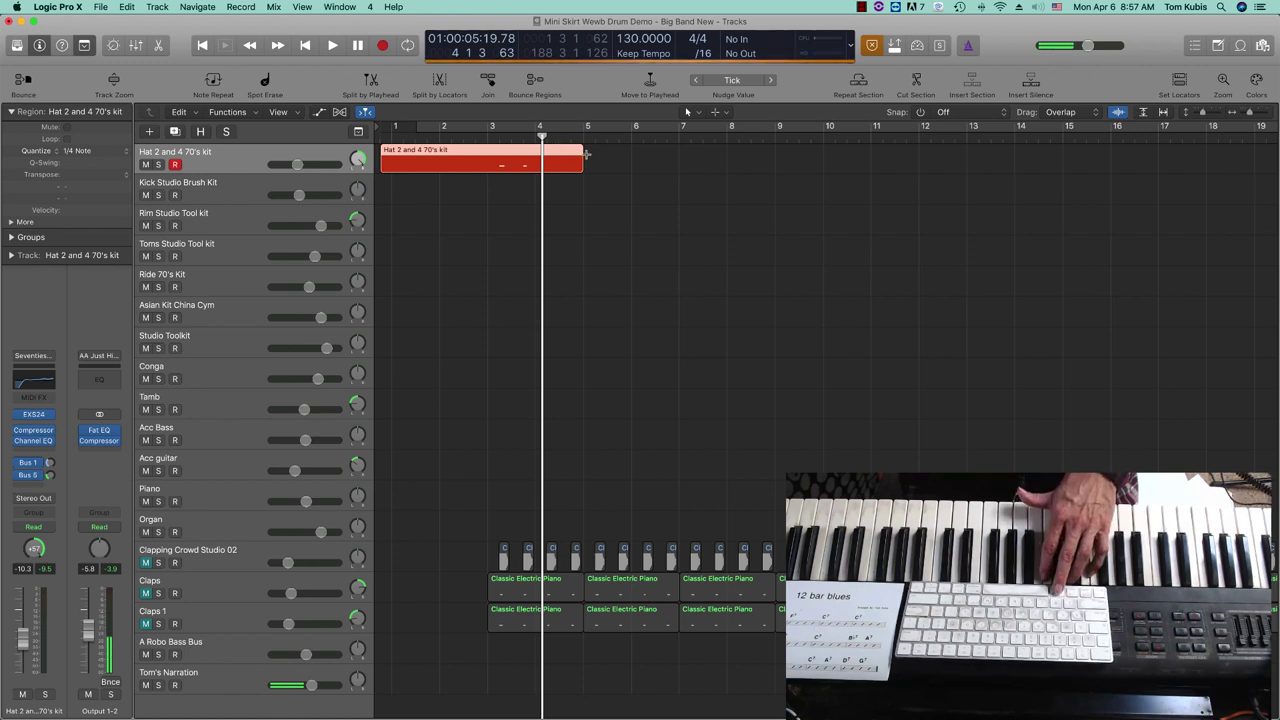
pyautogui.moveTo(586, 153); pyautogui.dragTo(550, 153)
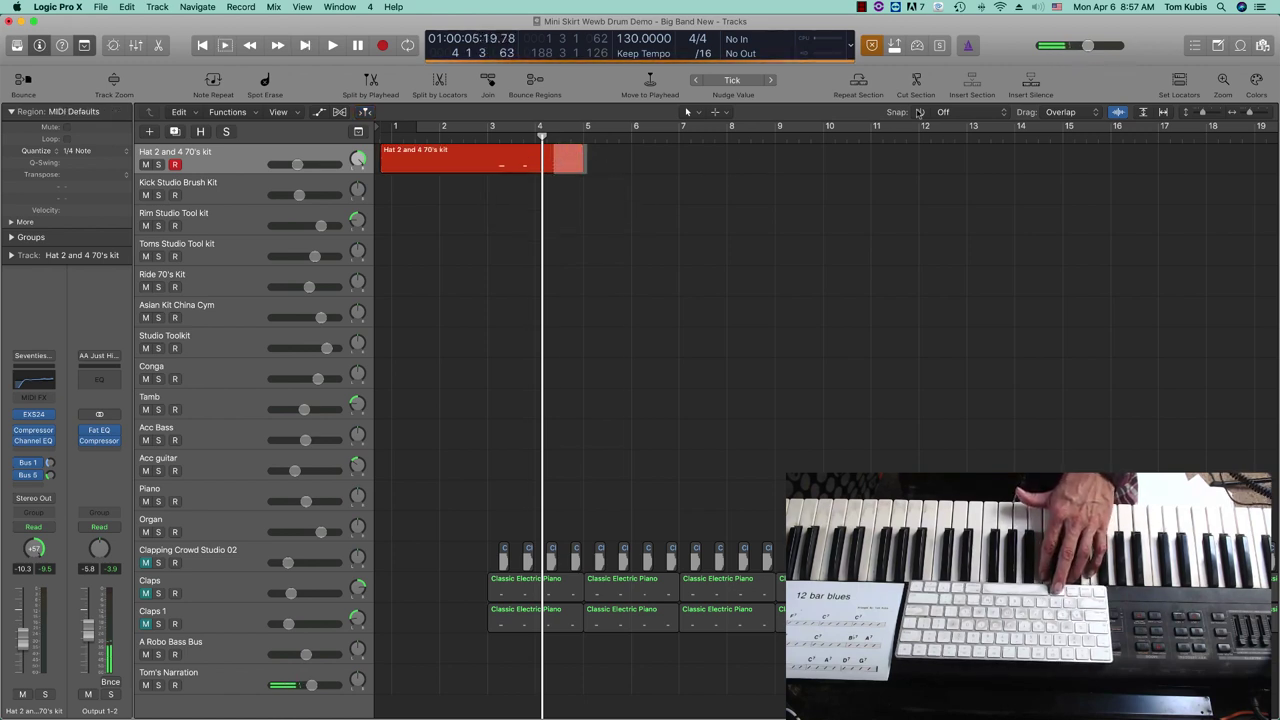
pyautogui.click(918, 113)
pyautogui.click(940, 113)
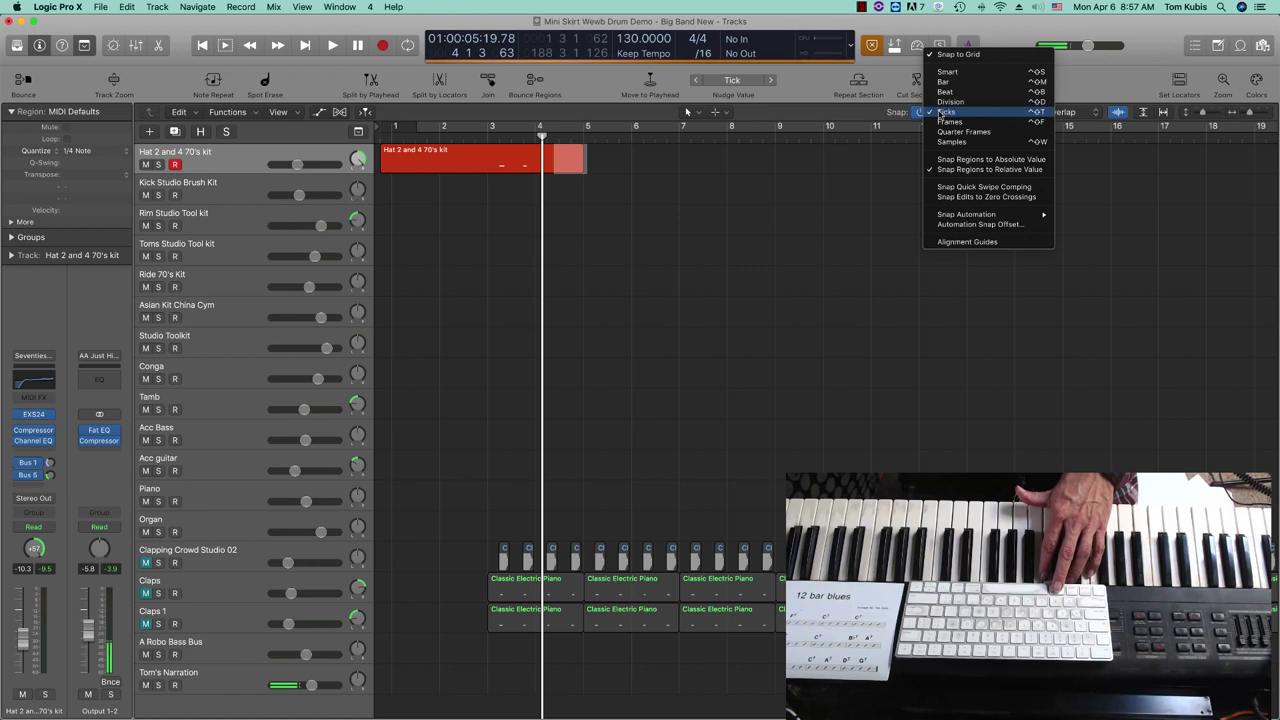
pyautogui.click(945, 81)
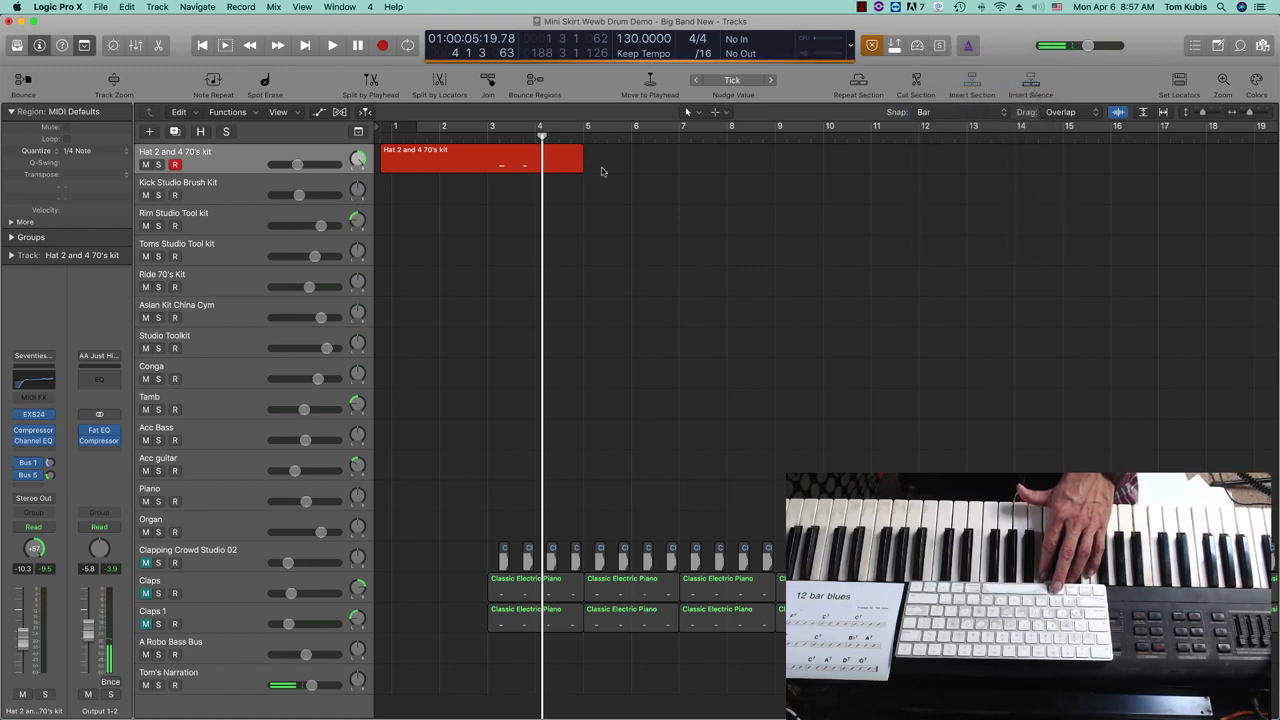
pyautogui.moveTo(581, 160); pyautogui.dragTo(552, 161)
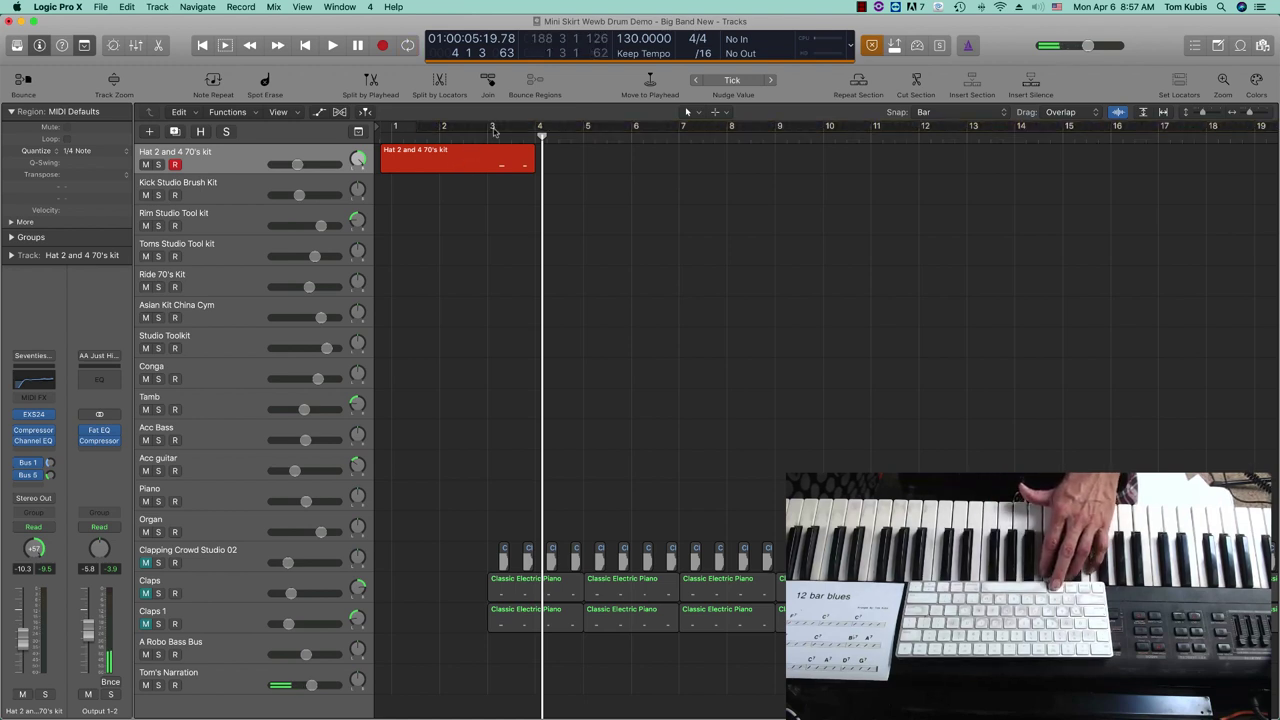
pyautogui.moveTo(486, 157); pyautogui.dragTo(360, 158)
pyautogui.press('Delete')
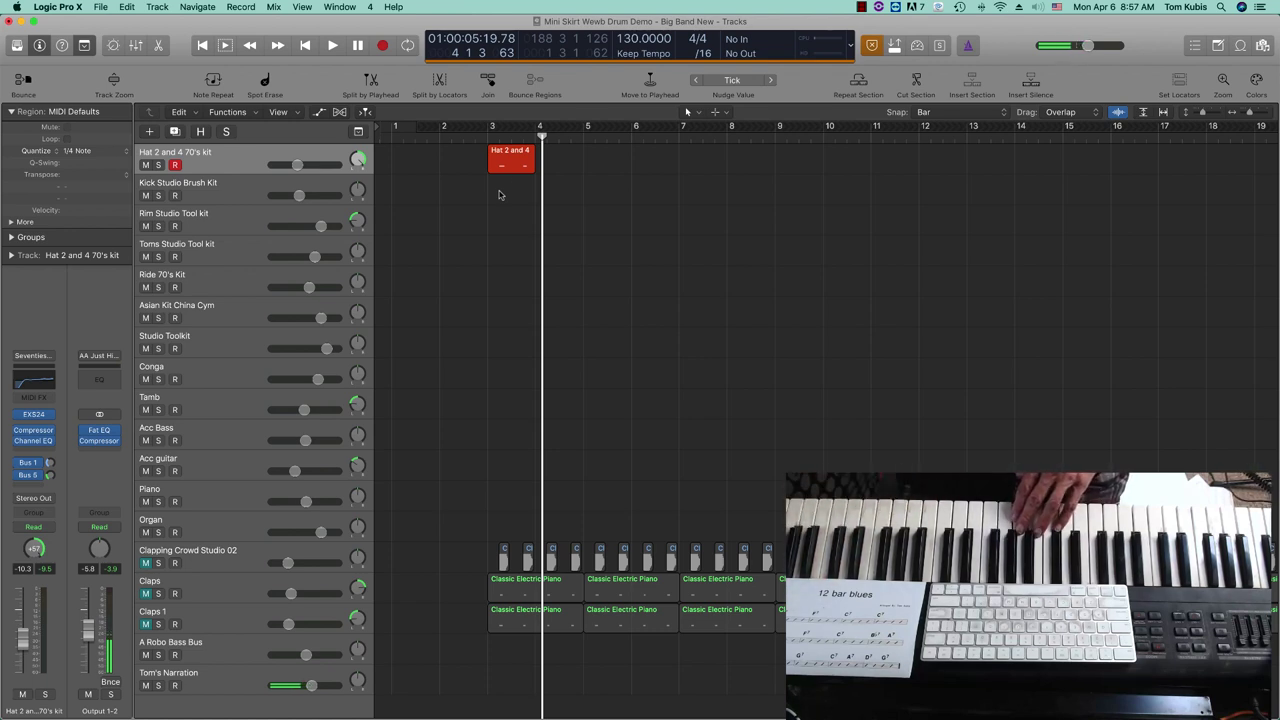
# - Repeat the one-bar hi-hat region with 23 copies
pyautogui.click(511, 161)
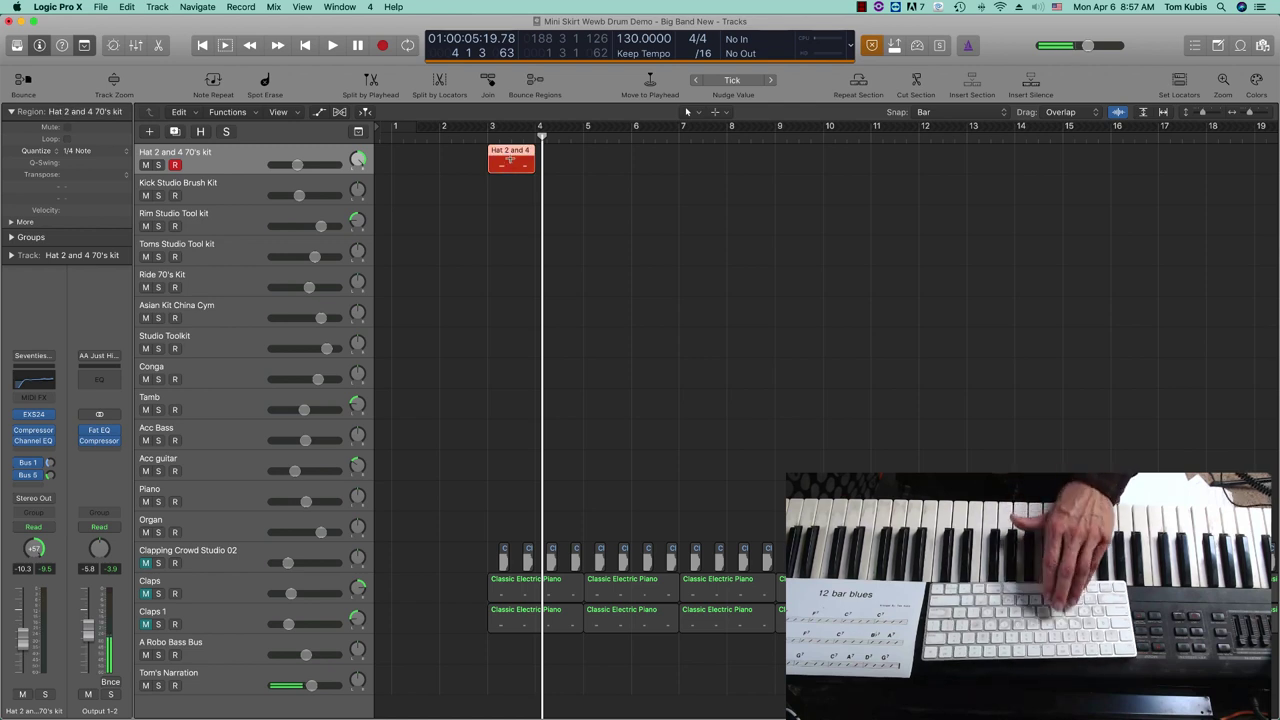
pyautogui.press('super+r')
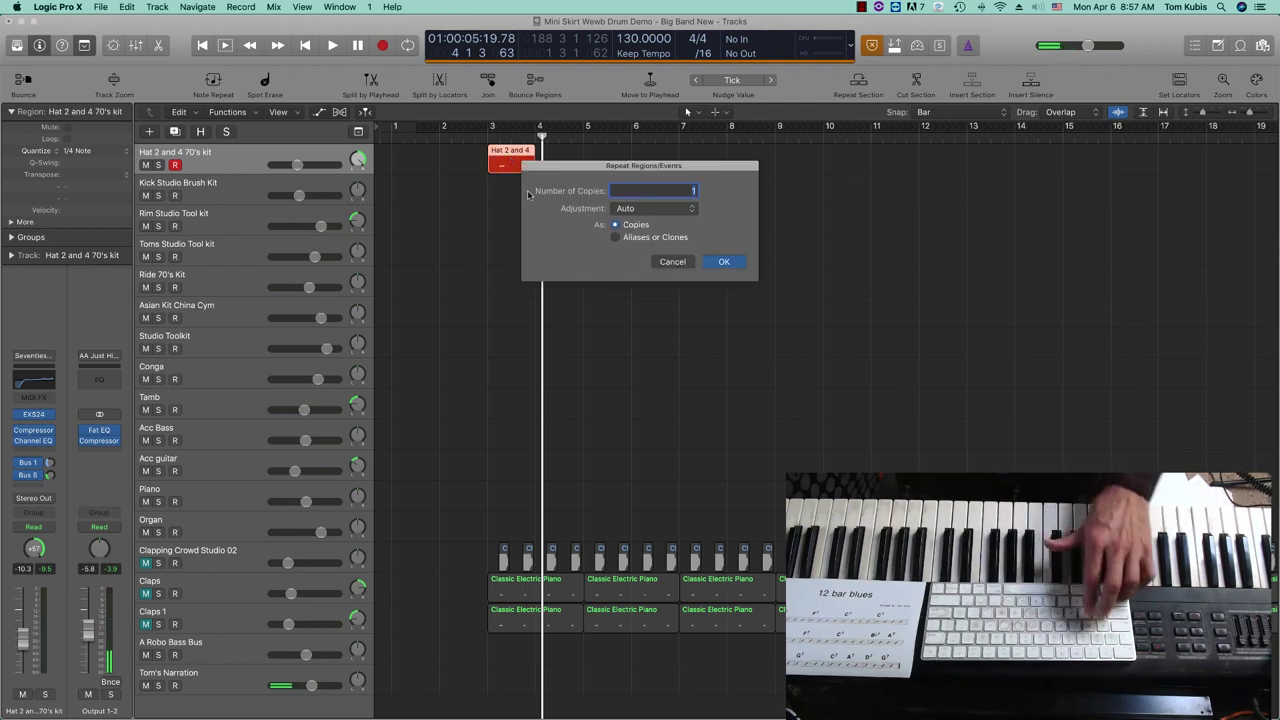
pyautogui.write('2')
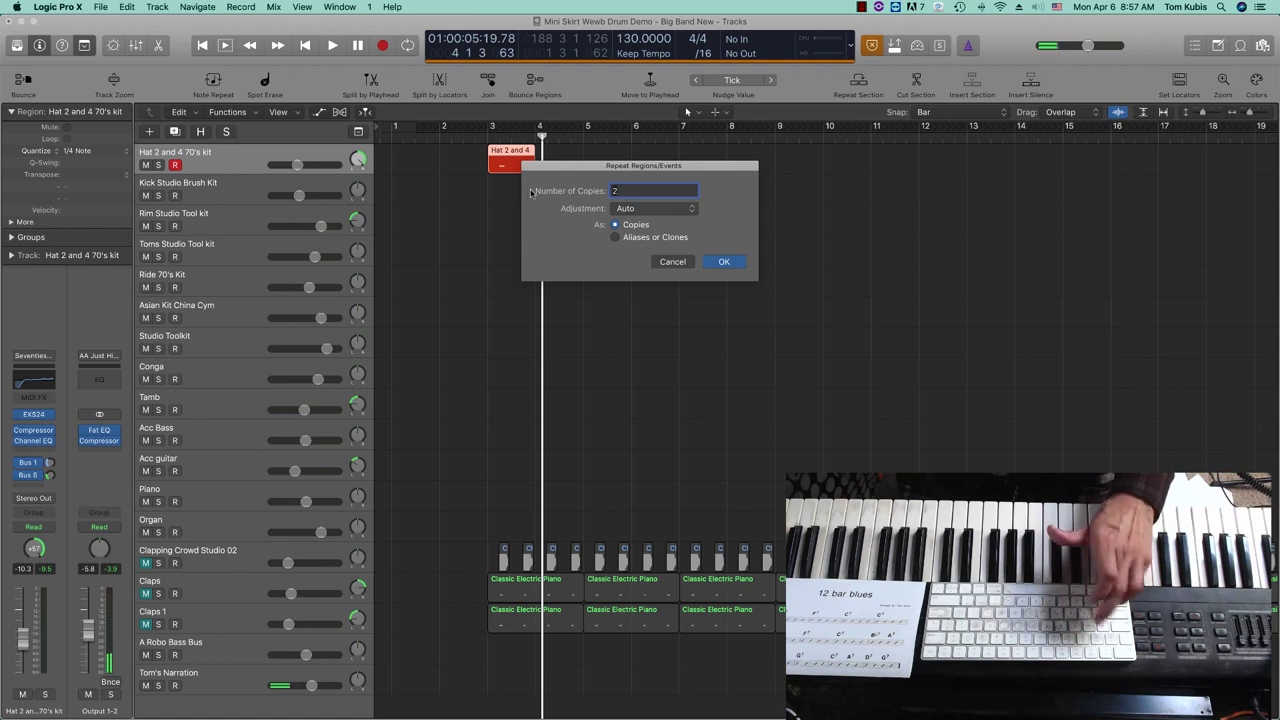
pyautogui.write('3')
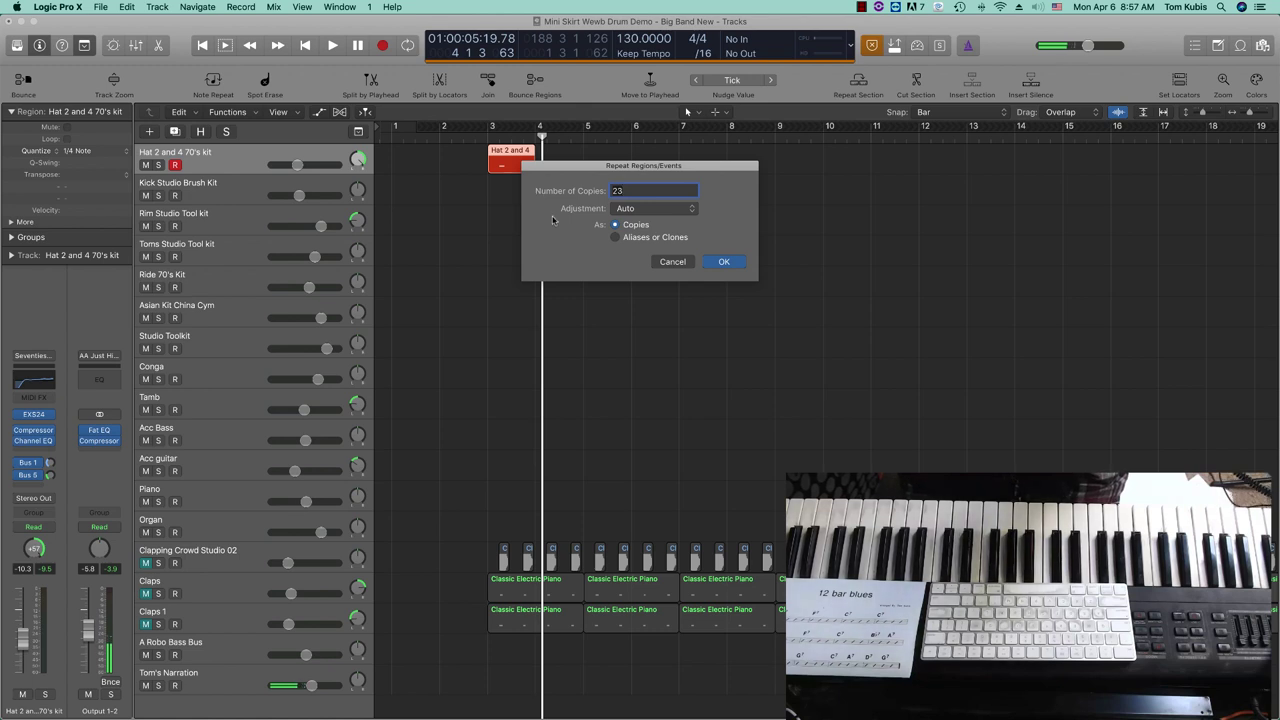
pyautogui.click(724, 262)
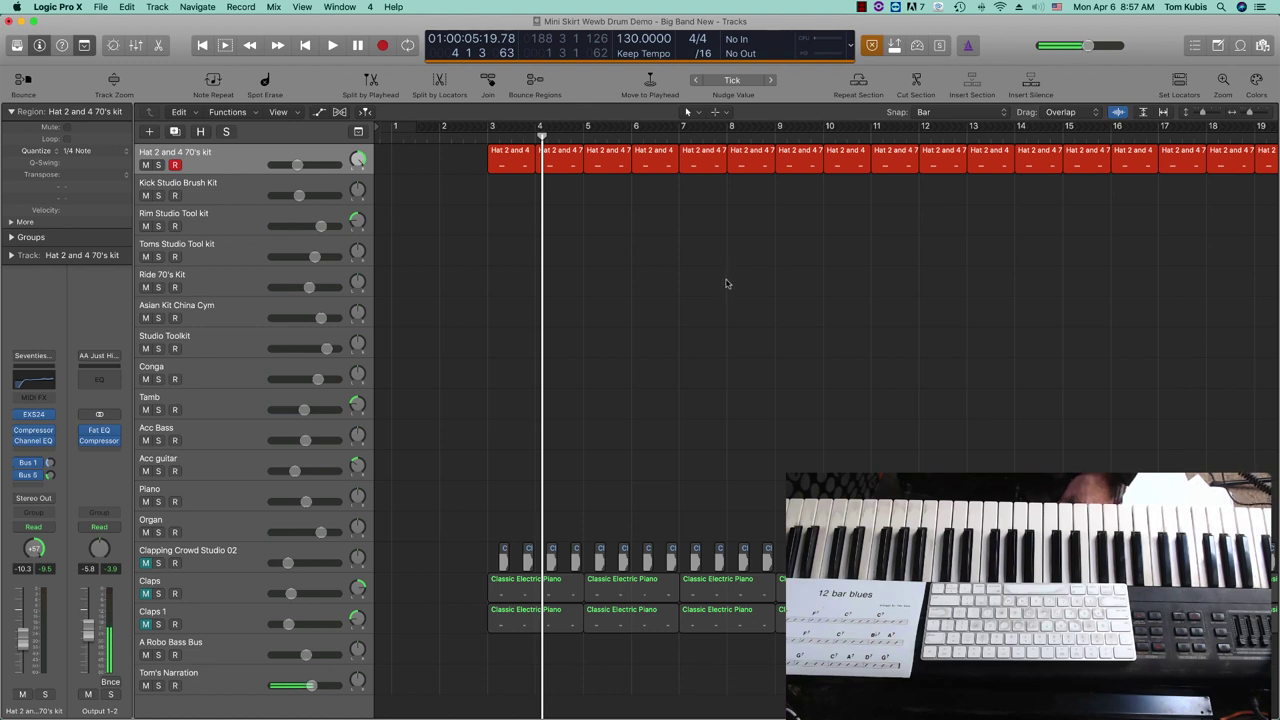
# - Play back the repeated hi-hat part from bar 3 with cycle mode off
pyautogui.click(491, 128)
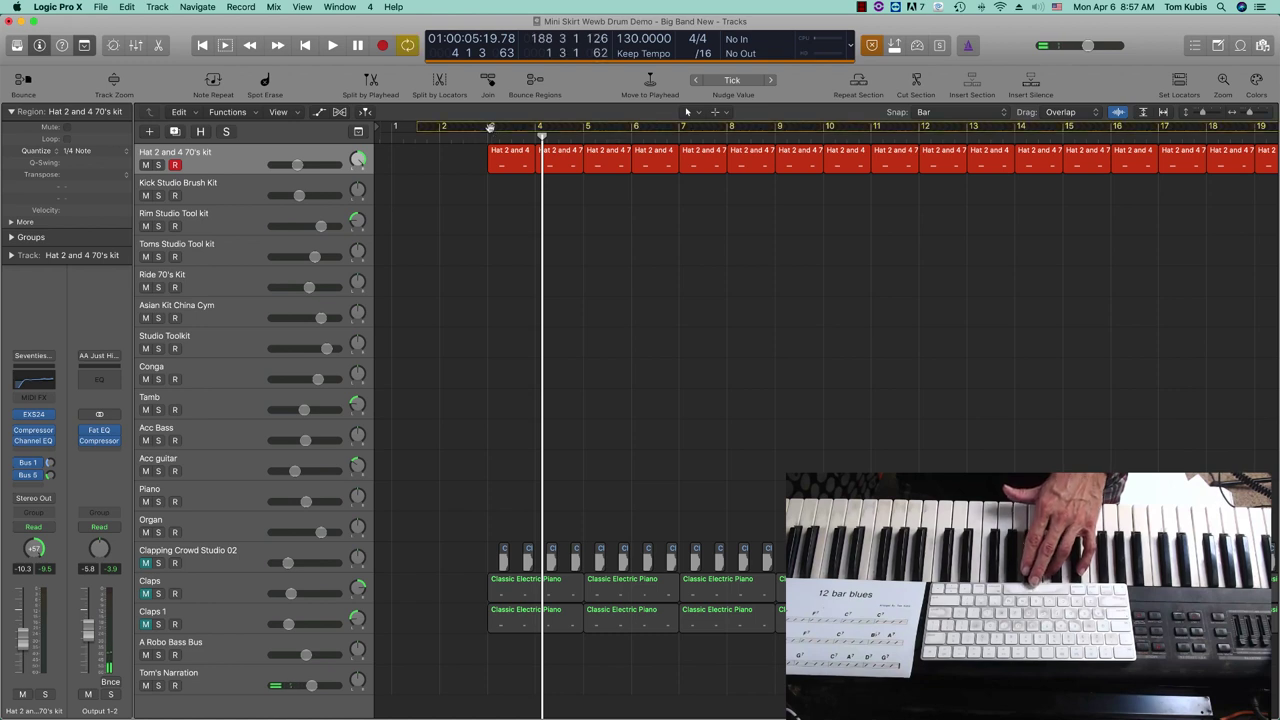
pyautogui.click(490, 128)
pyautogui.click(488, 130)
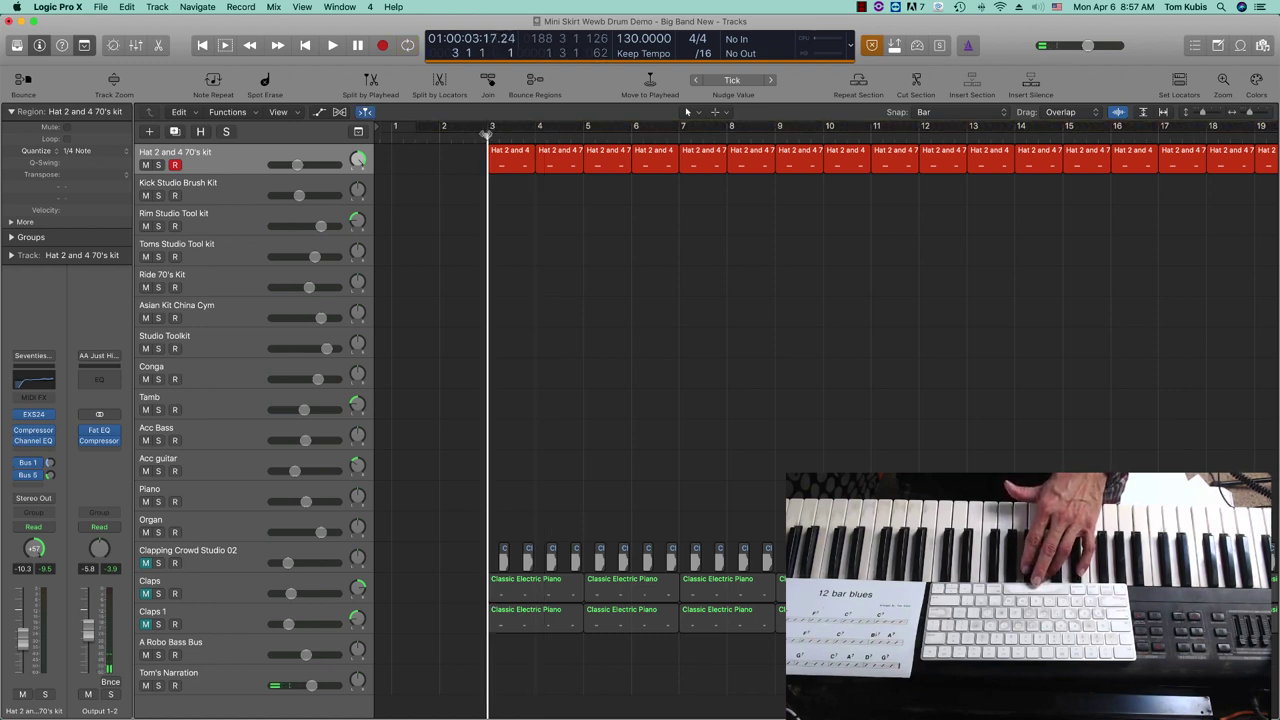
pyautogui.press('space')
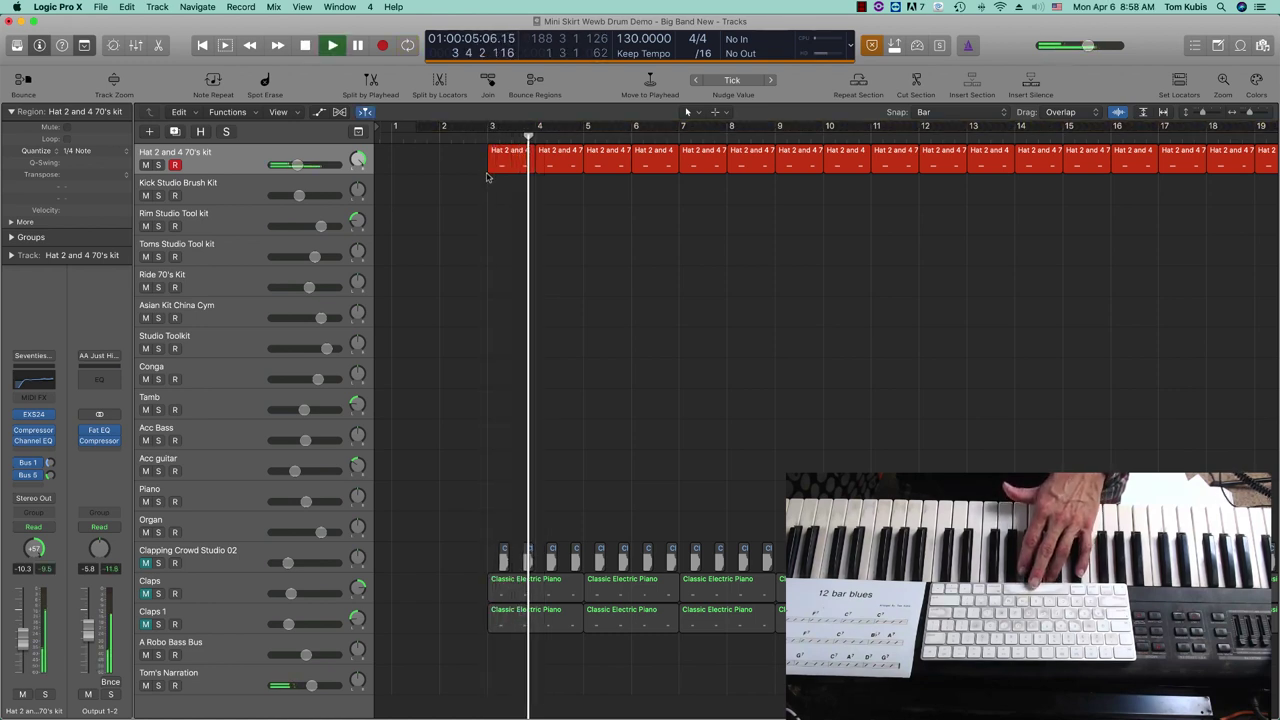
pyautogui.press('space')
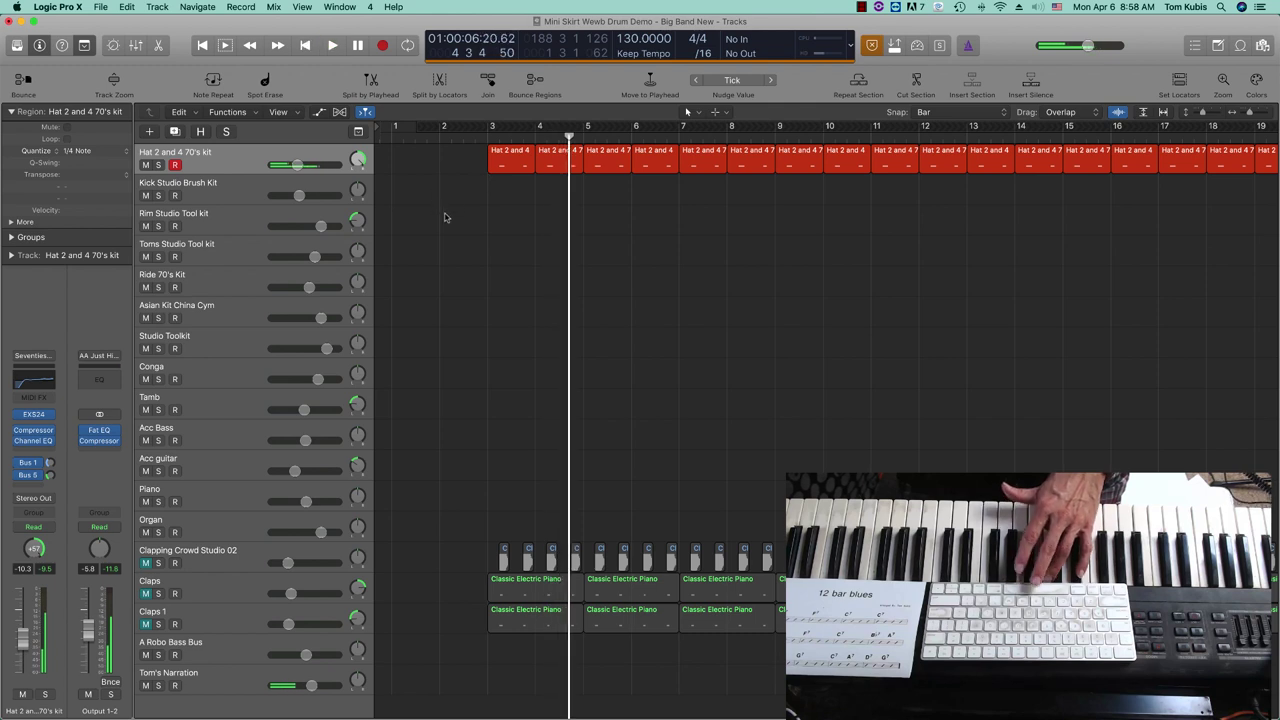
# - Set the default quantize to 1/8 Triplet (1/12) and record a four-bar kick pattern from bar 3 on the Kick Studio Brush Kit track
pyautogui.click(225, 188)
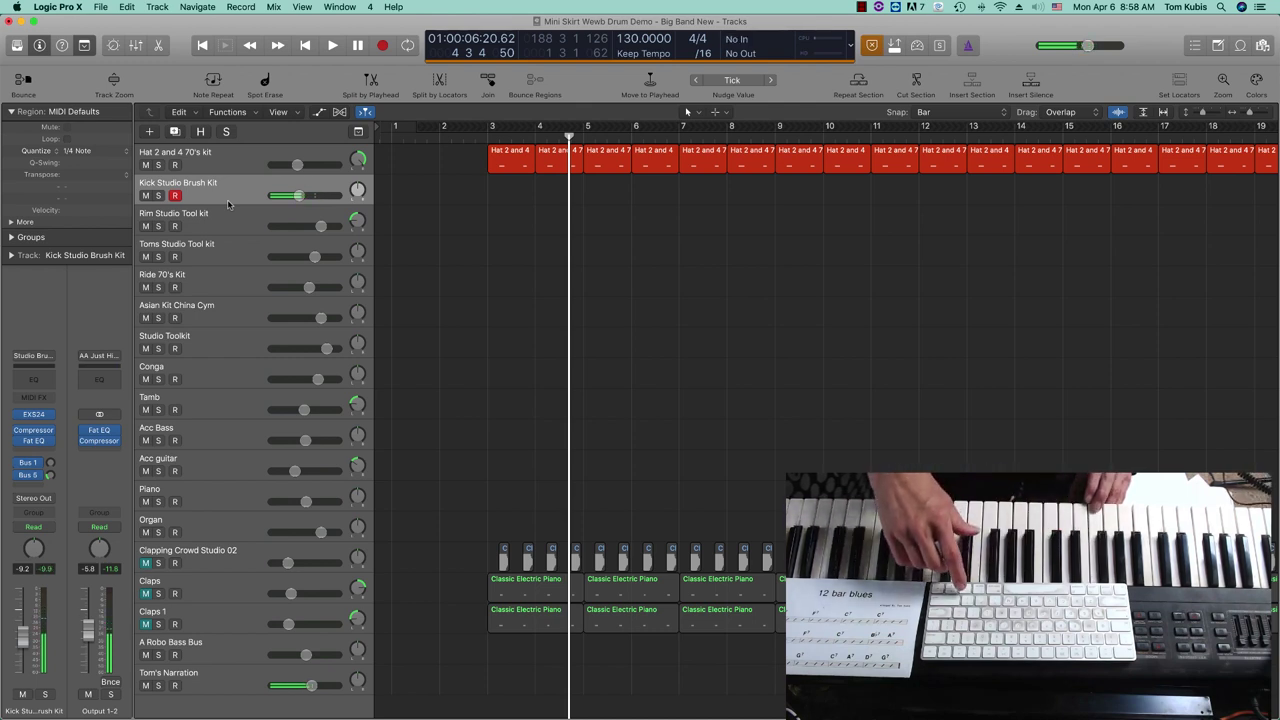
pyautogui.press('r')
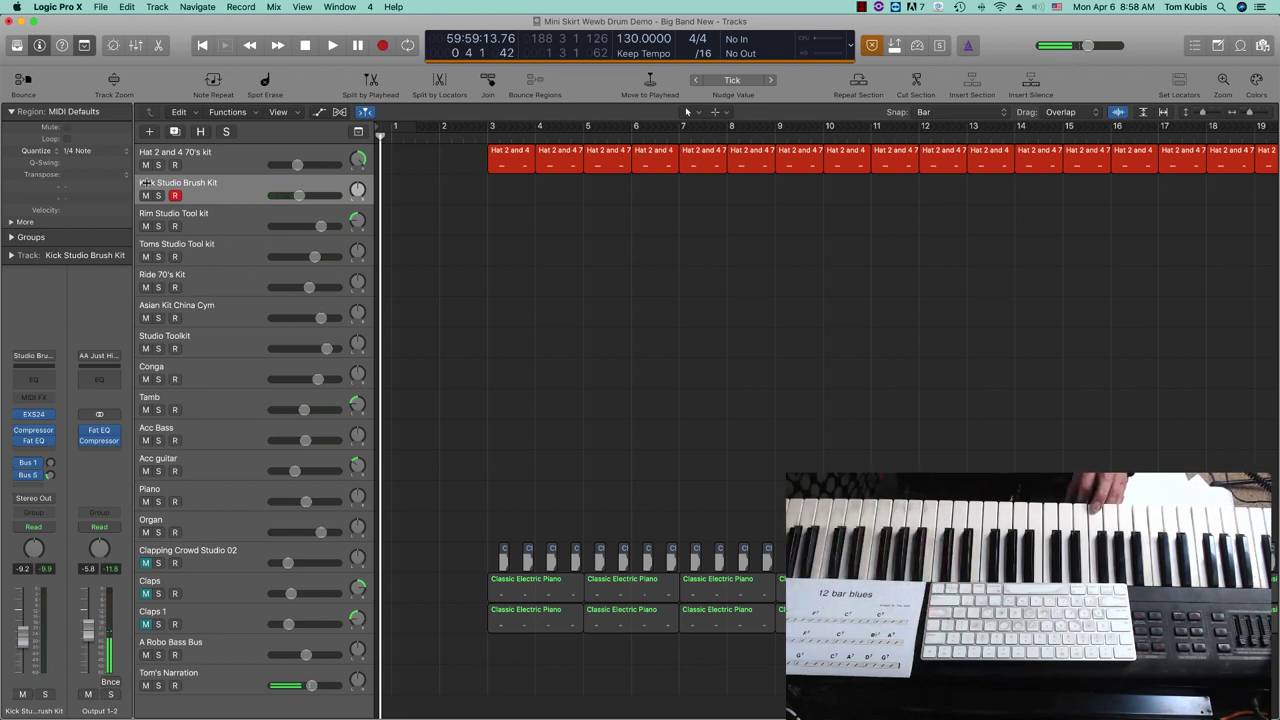
pyautogui.click(68, 150)
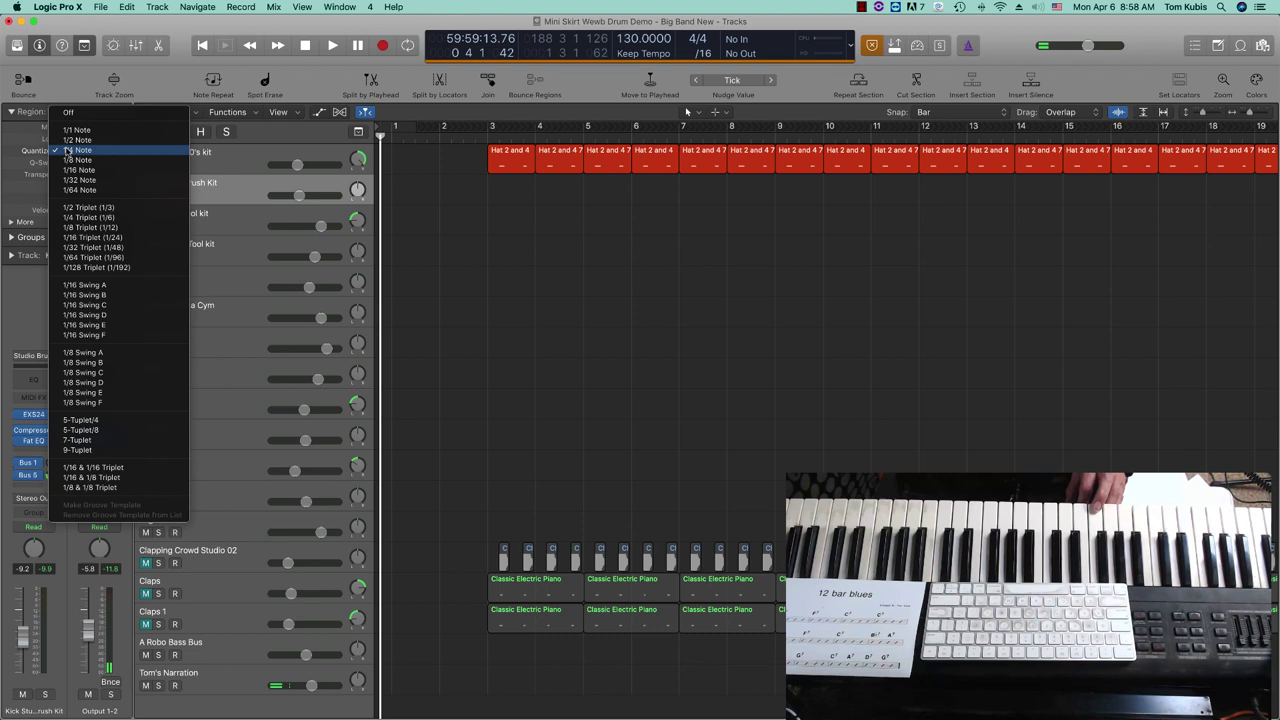
pyautogui.click(88, 227)
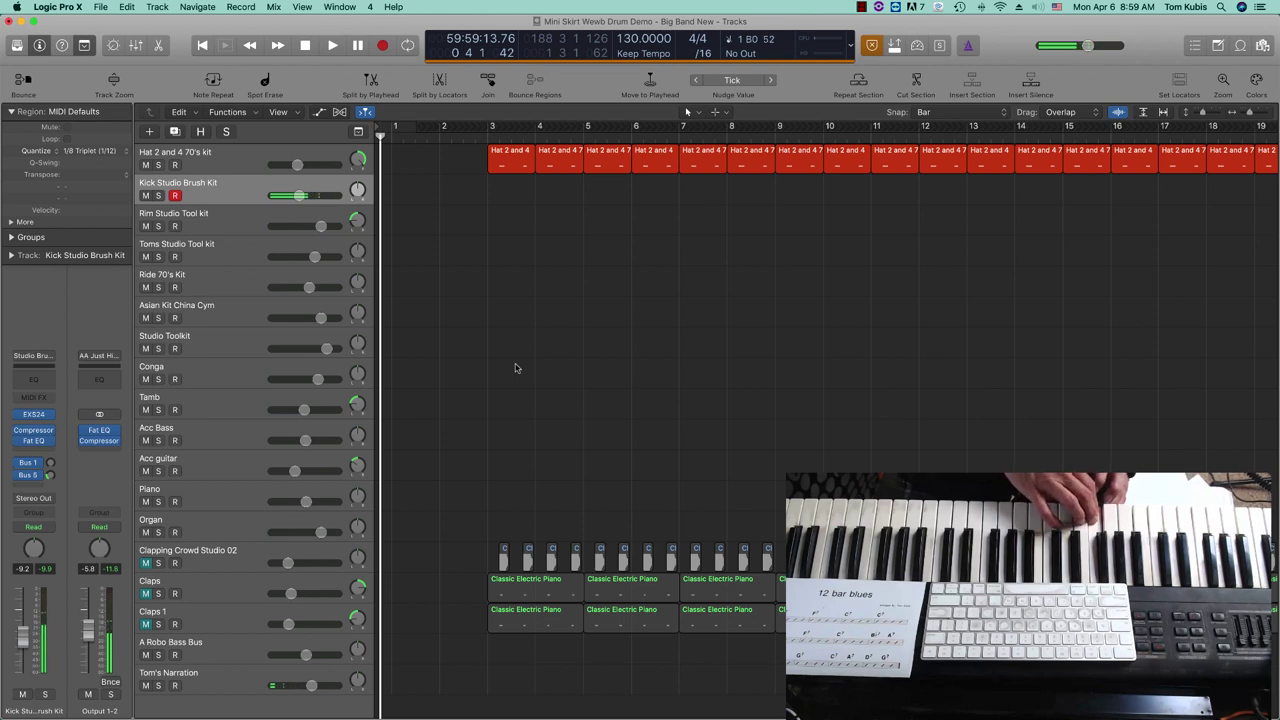
pyautogui.press('r')
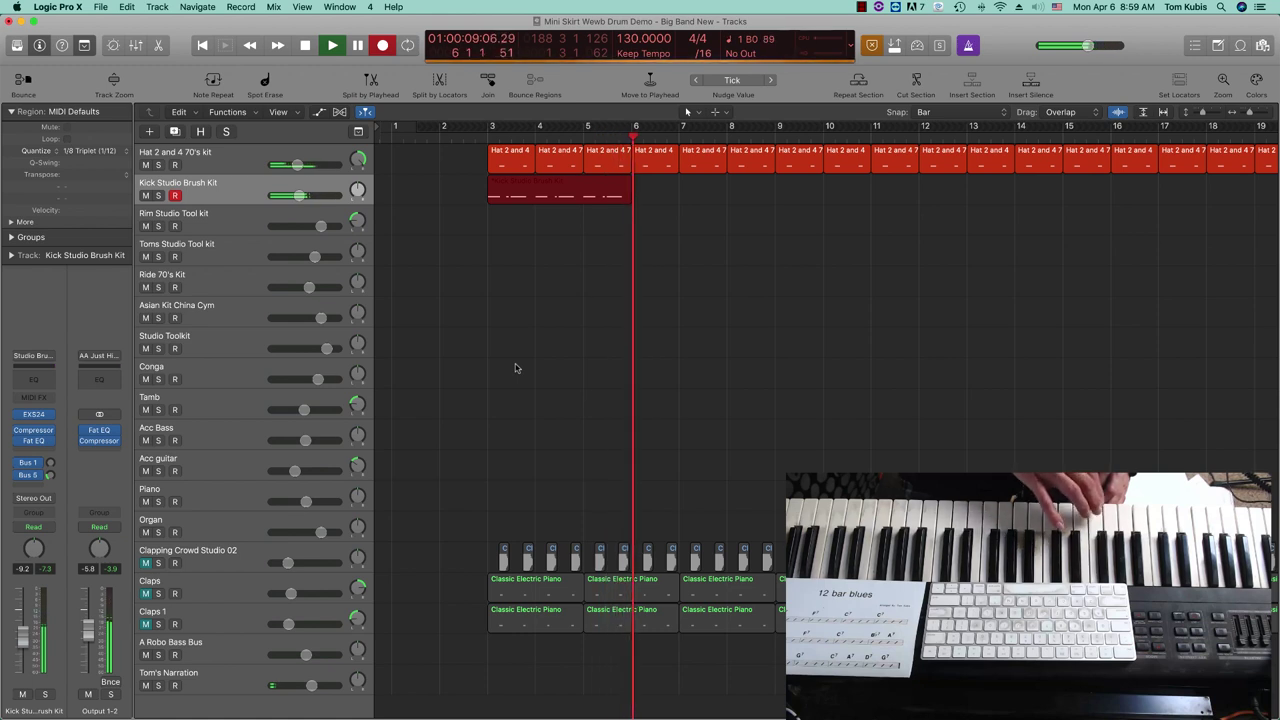
pyautogui.press('space')
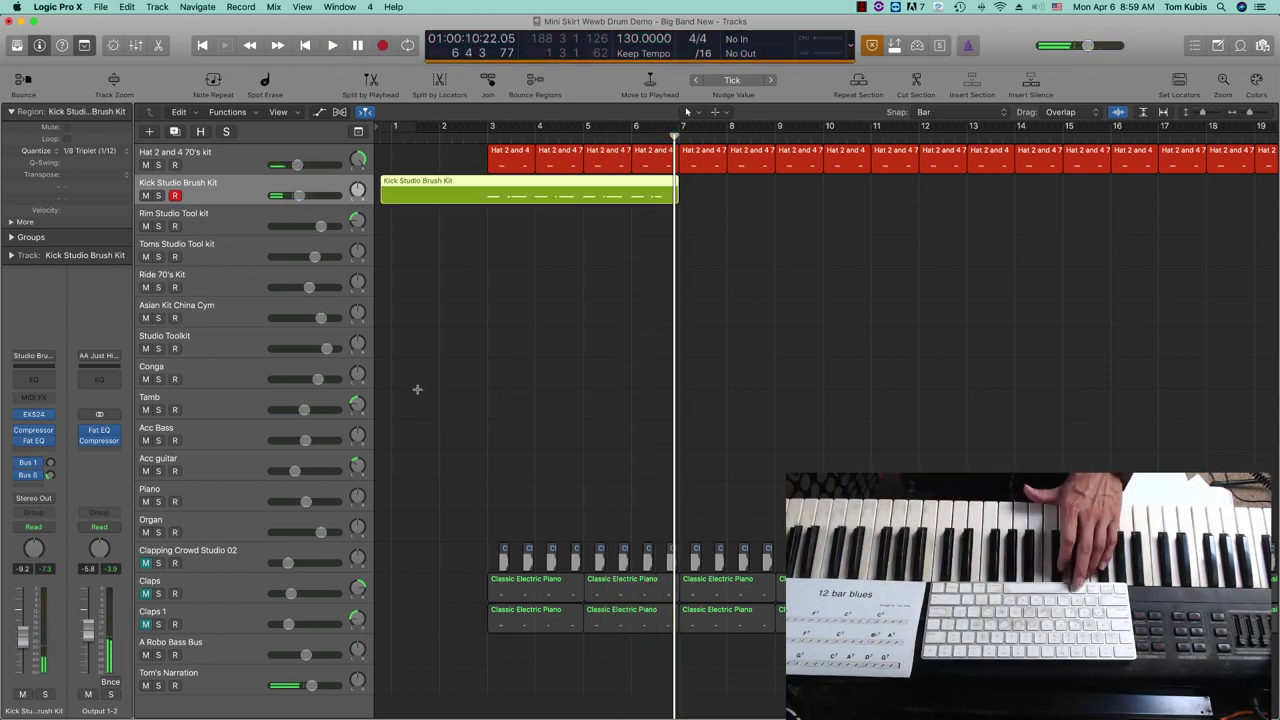
# - Delete the empty part of the kick region before bar 3
pyautogui.moveTo(483, 175)
pyautogui.mouseDown()
pyautogui.moveTo(440, 198)
pyautogui.moveTo(383, 196)
pyautogui.mouseUp()
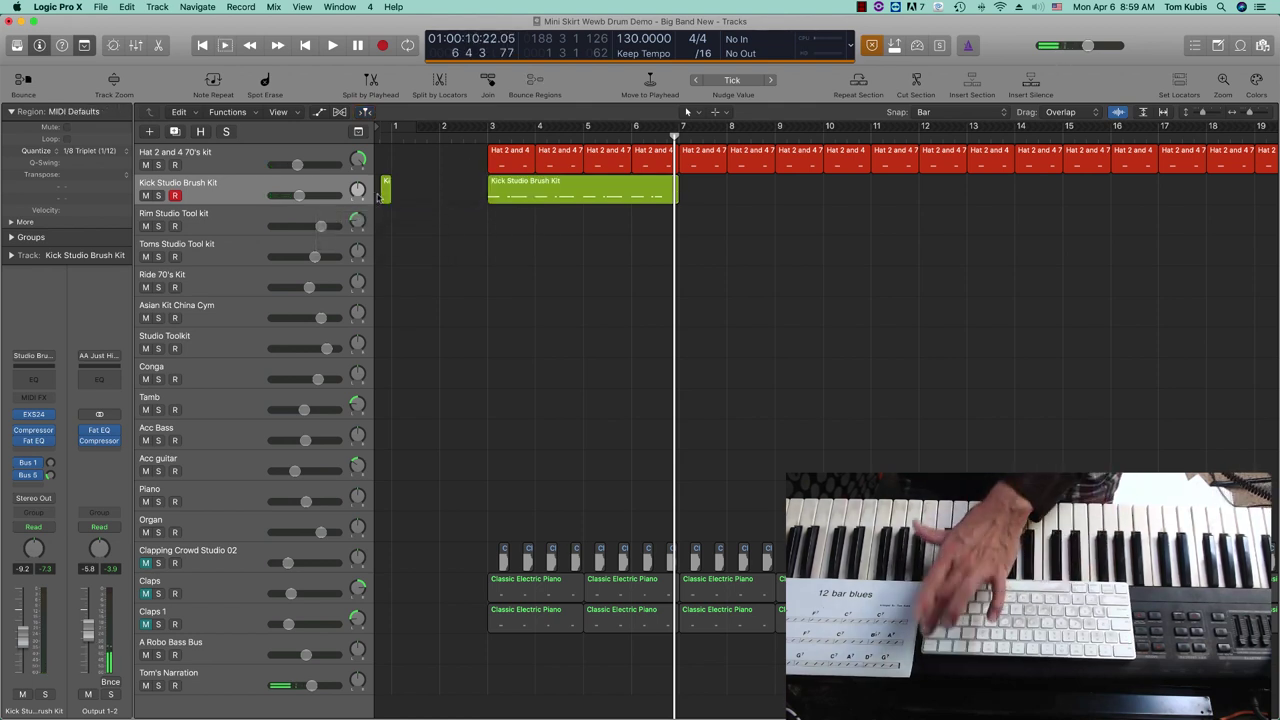
pyautogui.click(386, 192)
pyautogui.press('BackSpace')
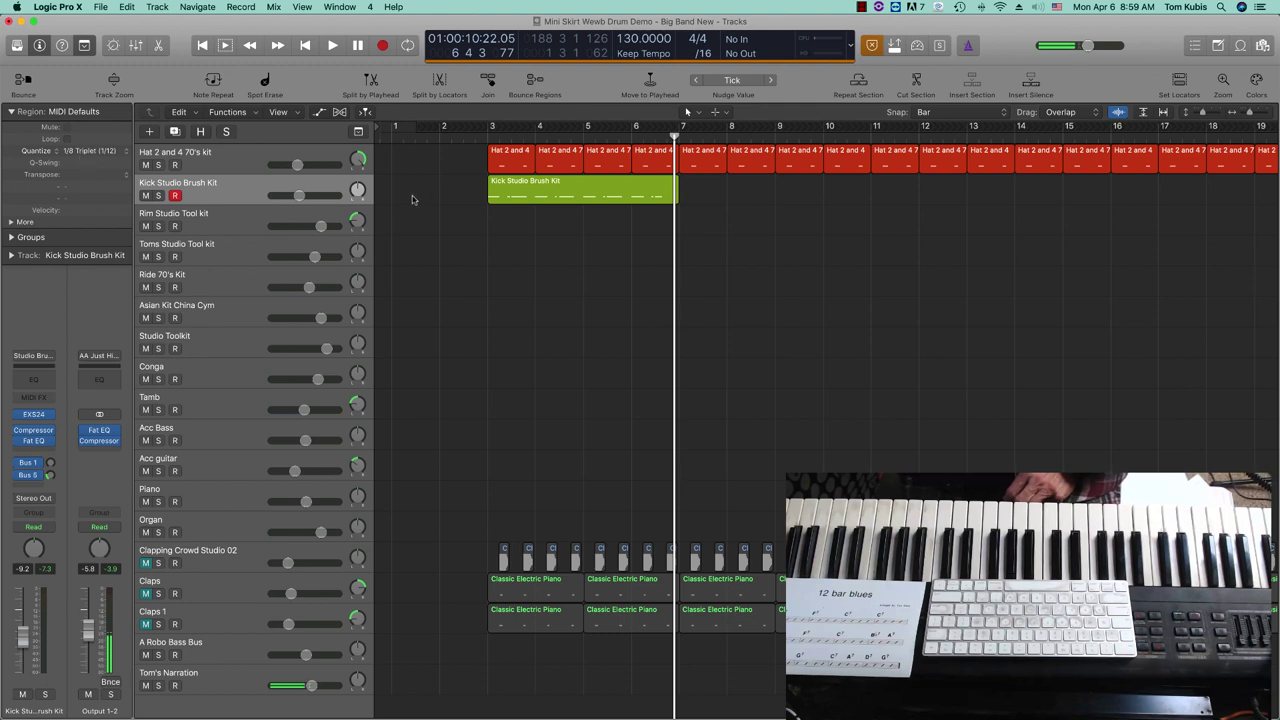
# - Repeat the four-bar kick region with 6 copies
pyautogui.click(576, 202)
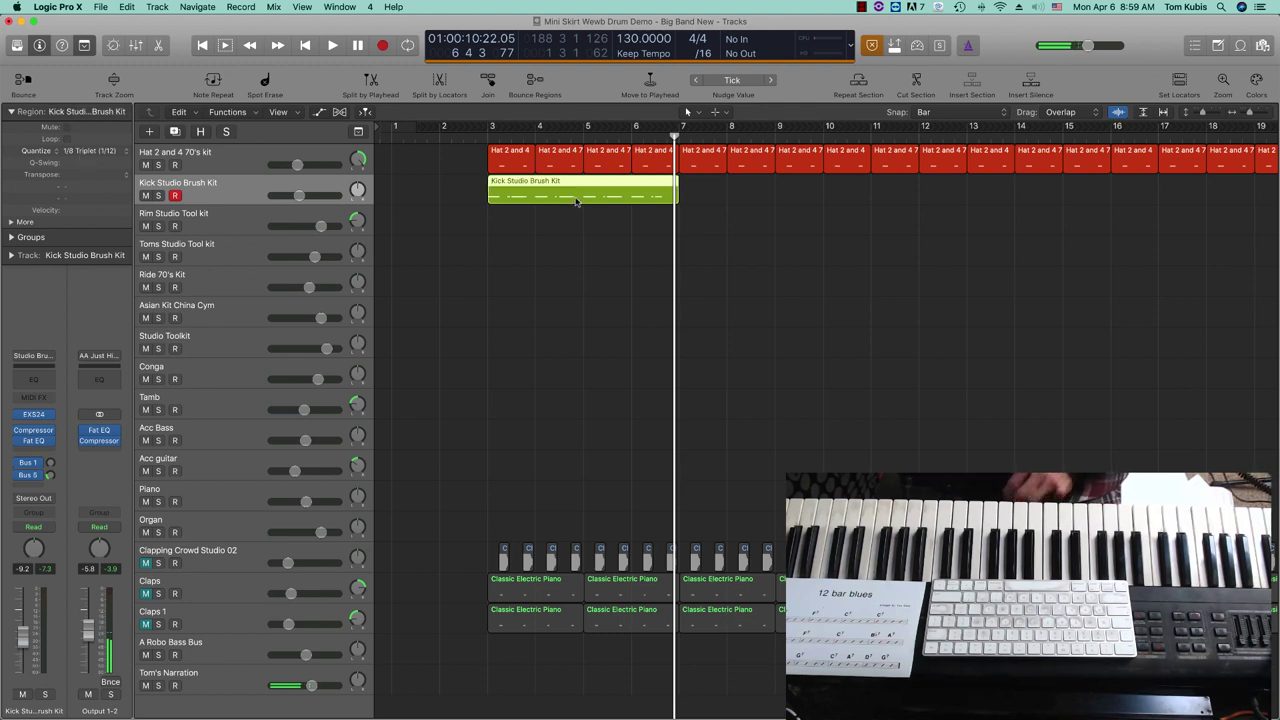
pyautogui.press('1')
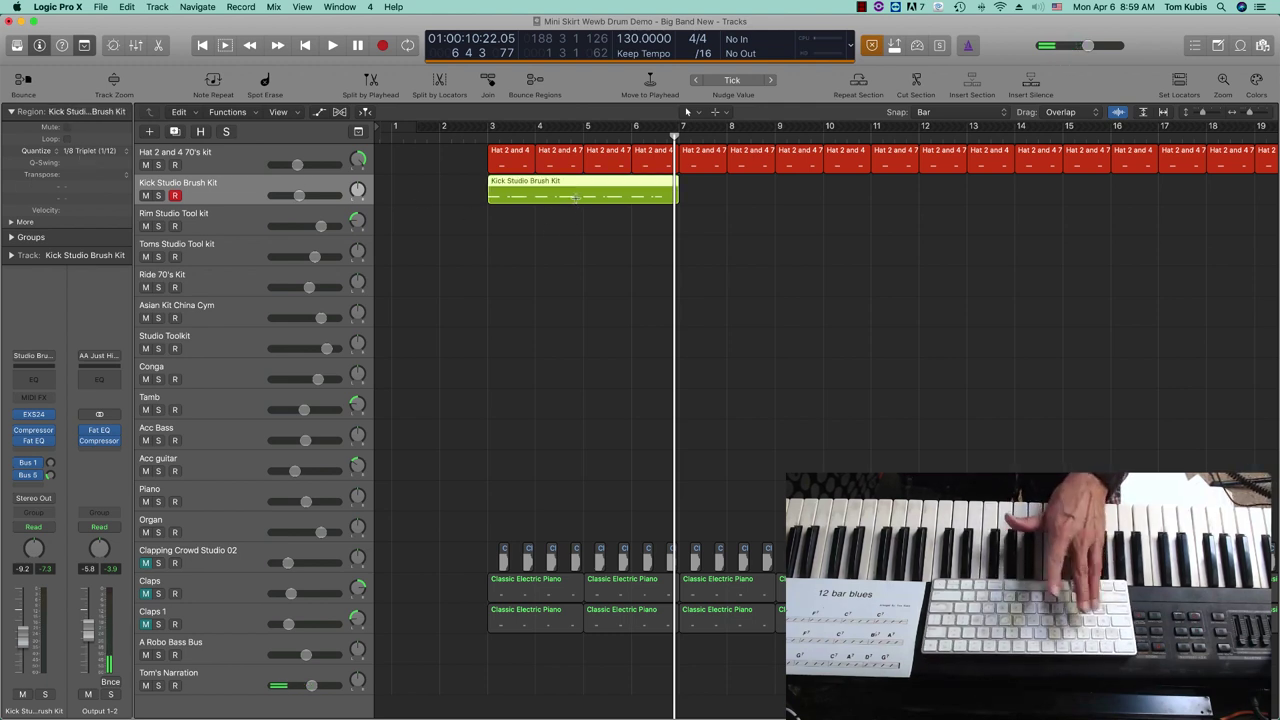
pyautogui.press('super+r')
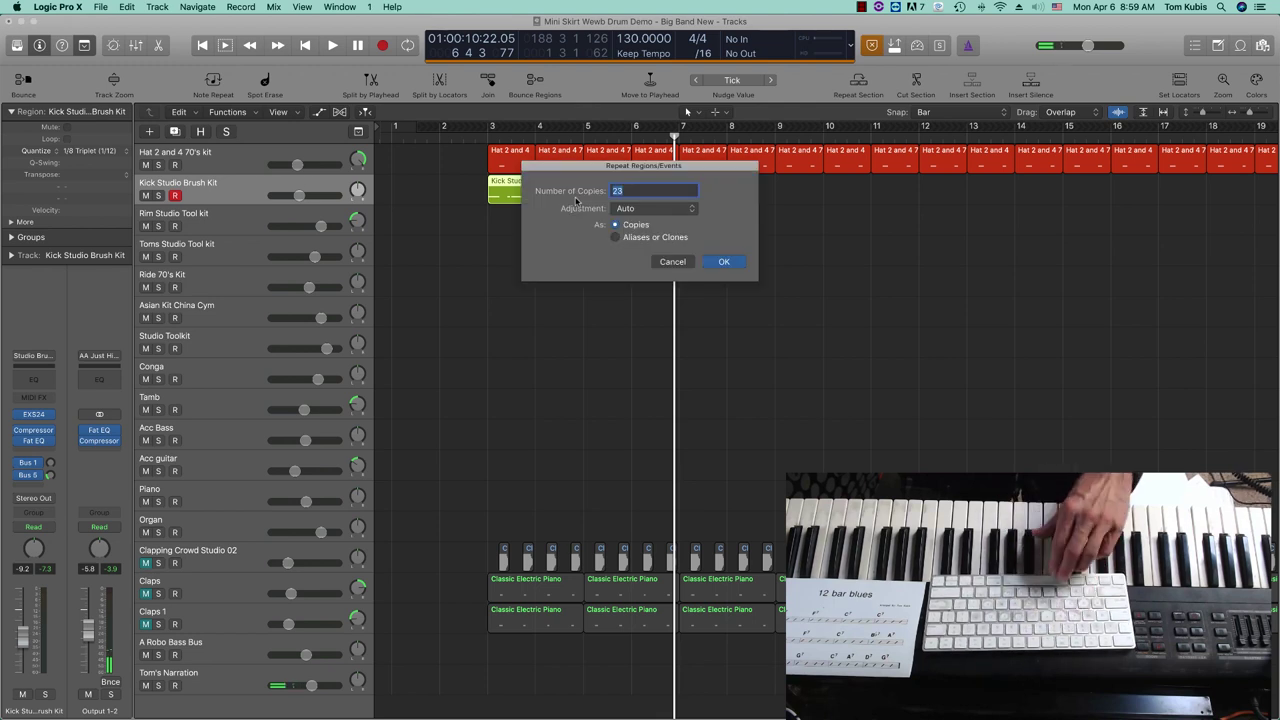
pyautogui.write('6')
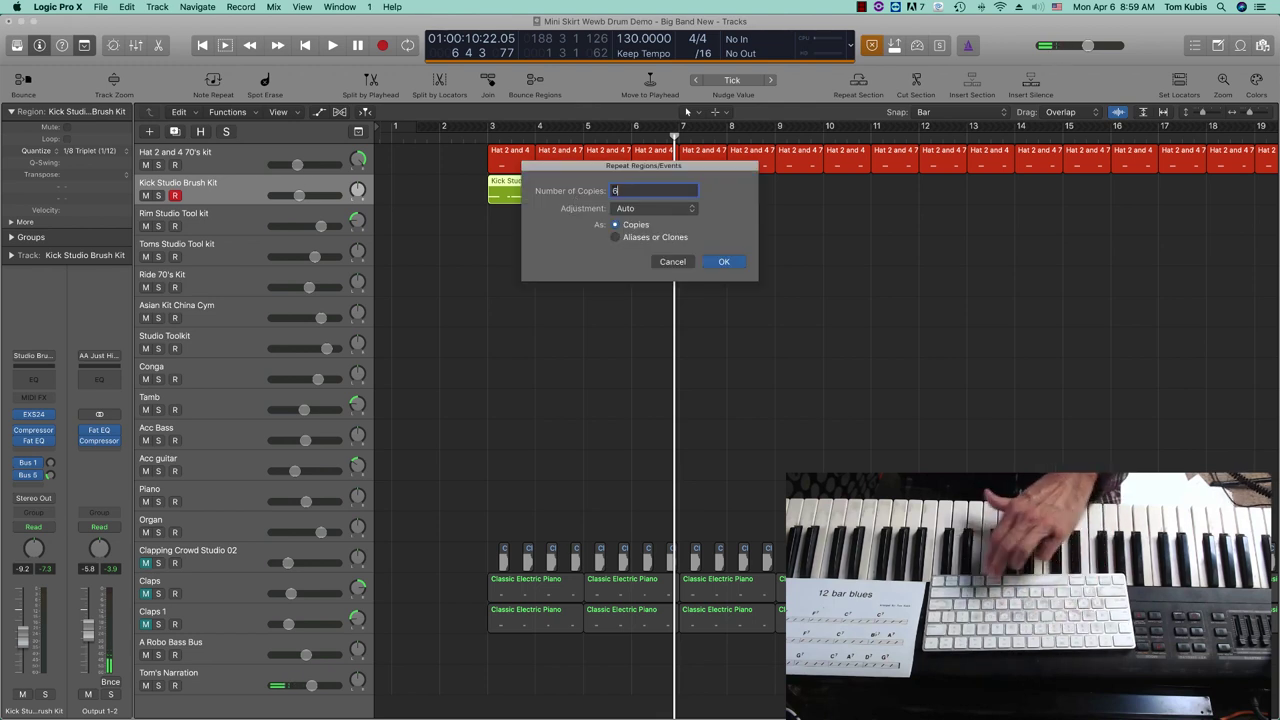
pyautogui.press('Return')
pyautogui.press('4')
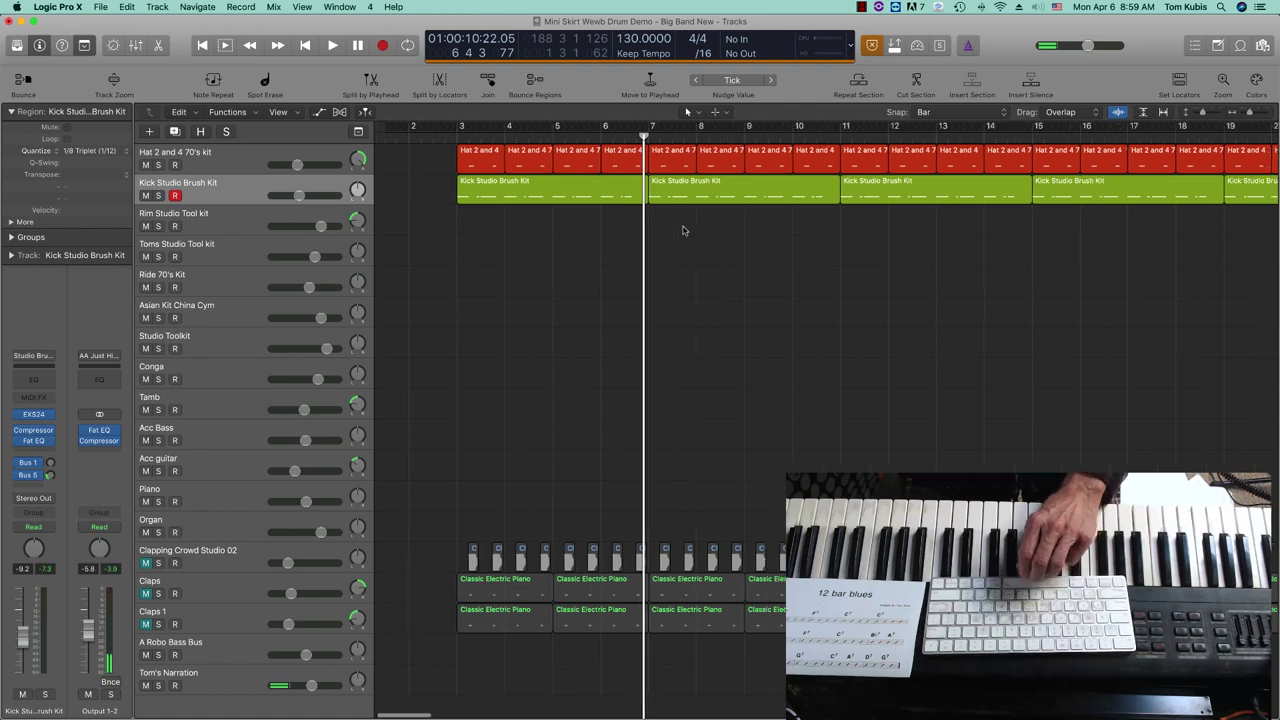
pyautogui.hscroll(10, 683, 230)
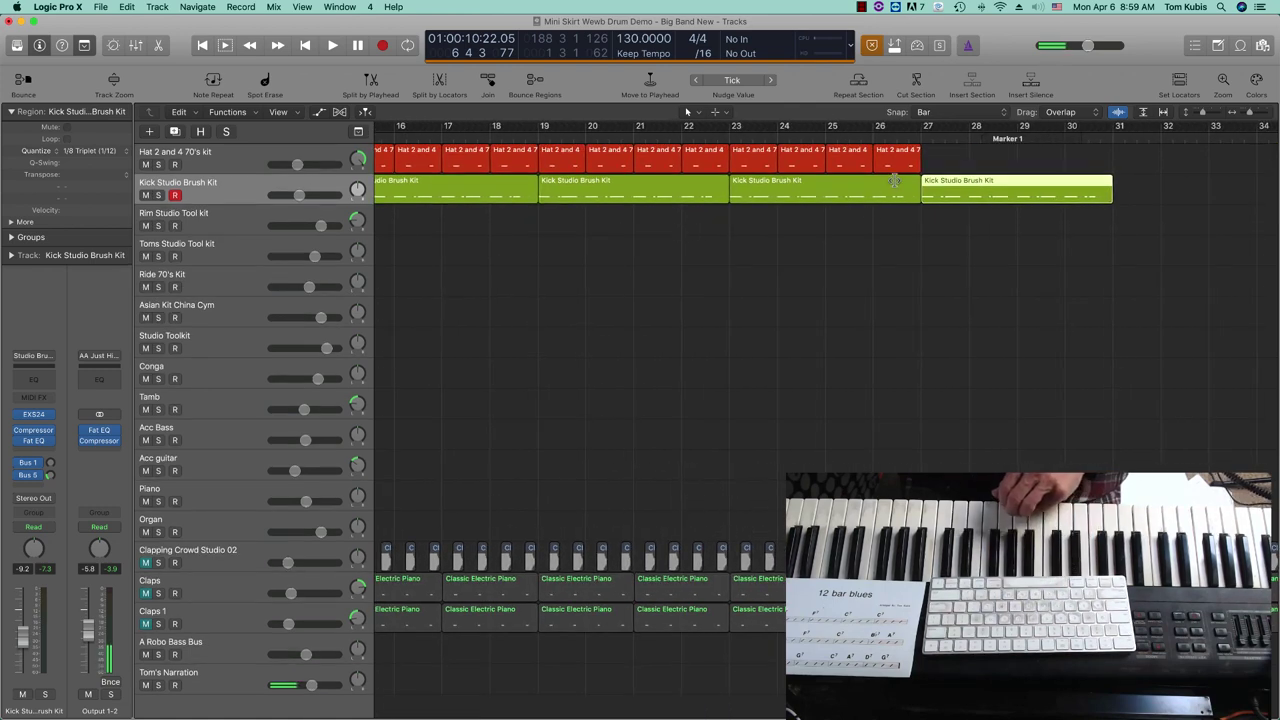
# - Delete the surplus kick region that starts at bar 27, beyond the end of the hi-hat part
pyautogui.click(951, 231)
pyautogui.click(957, 198)
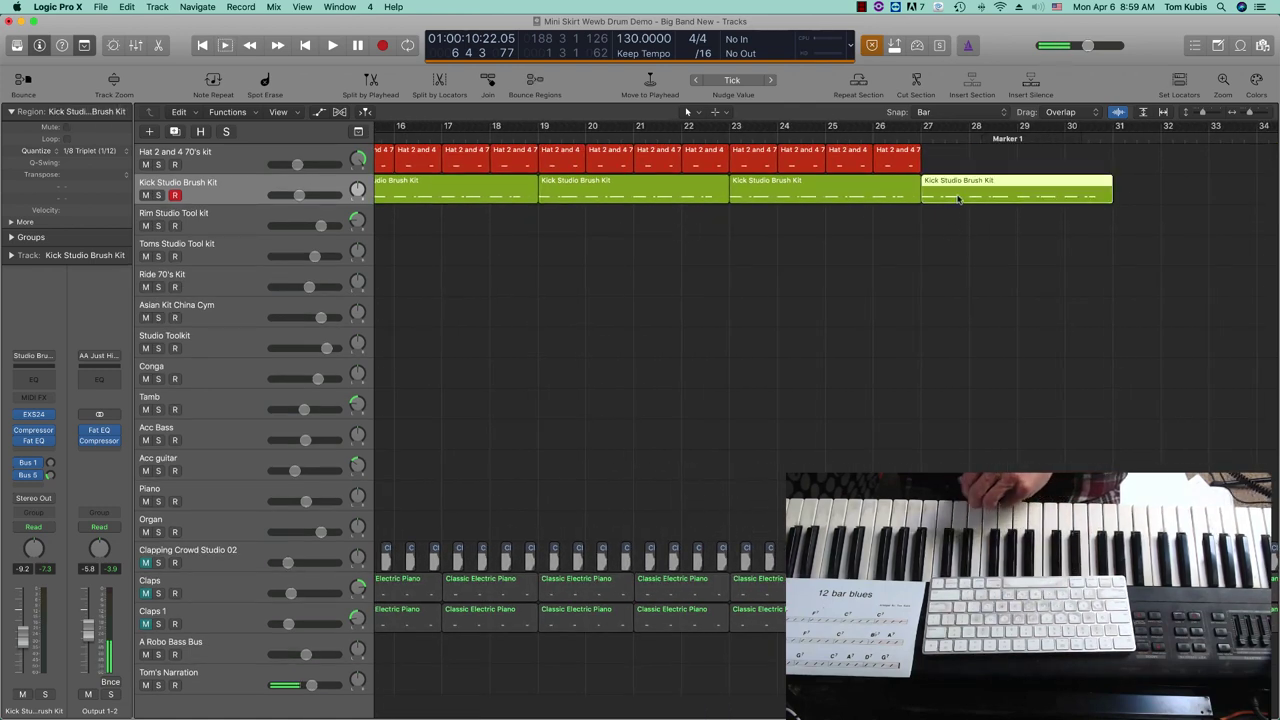
pyautogui.press('Delete')
pyautogui.hscroll(-1, 909, 230)
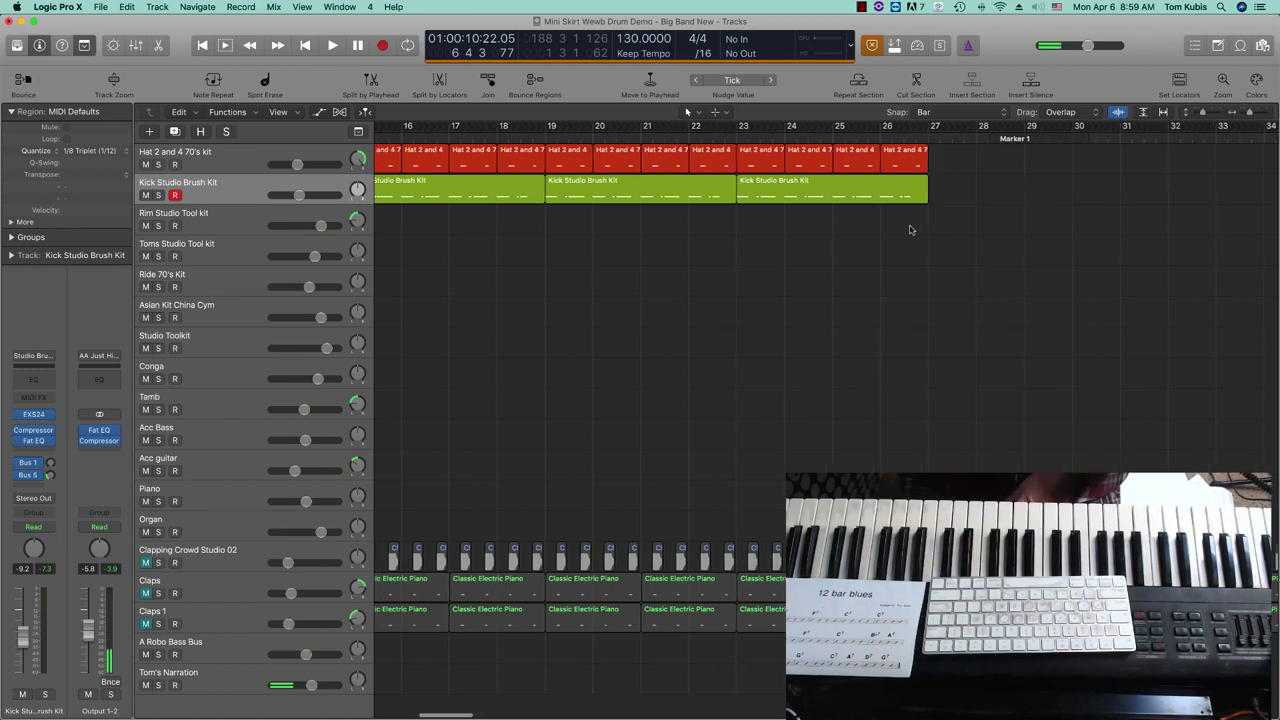
pyautogui.hscroll(-10, 909, 230)
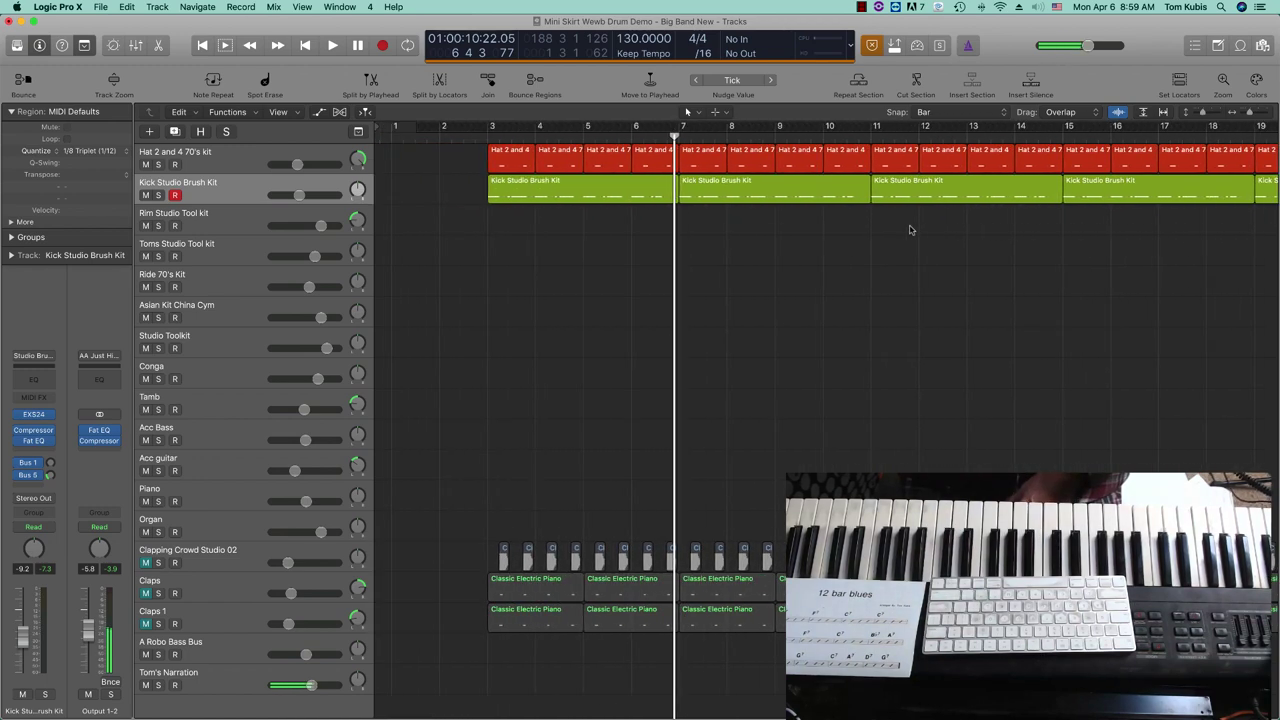
# - Select the Rim Studio Tool kit track and make sure it is armed for recording
pyautogui.click(221, 218)
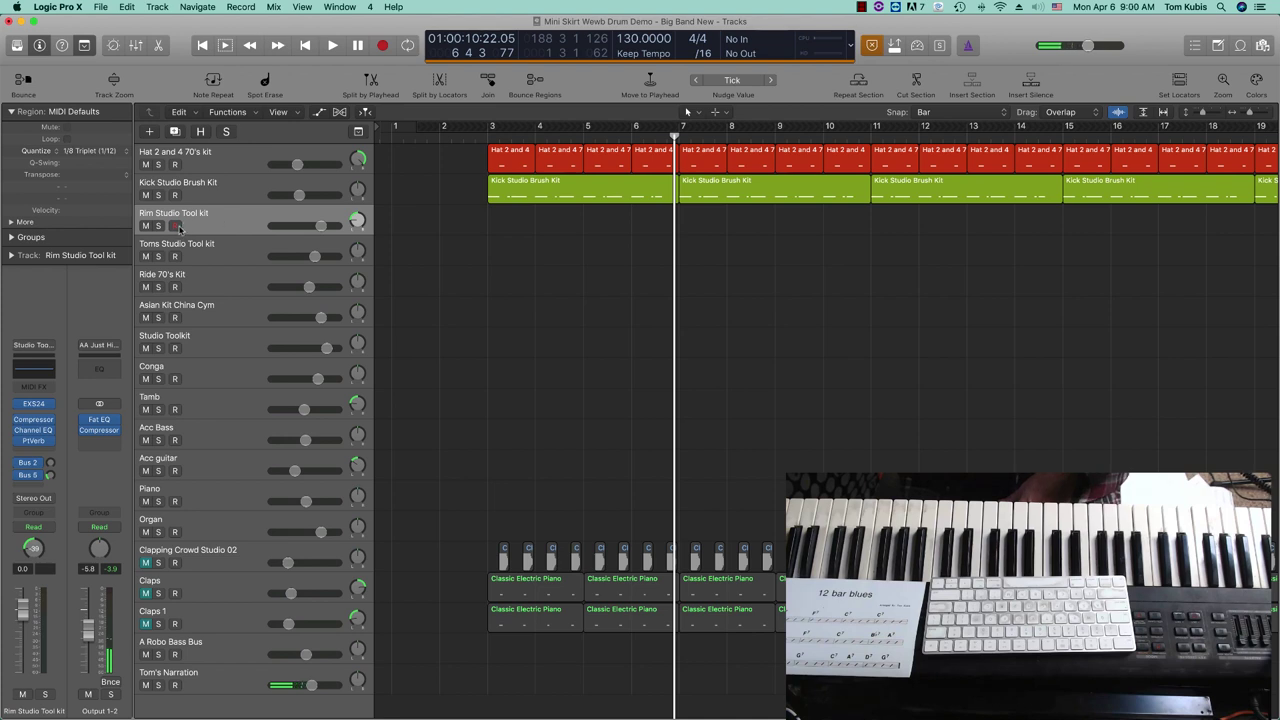
pyautogui.click(176, 226)
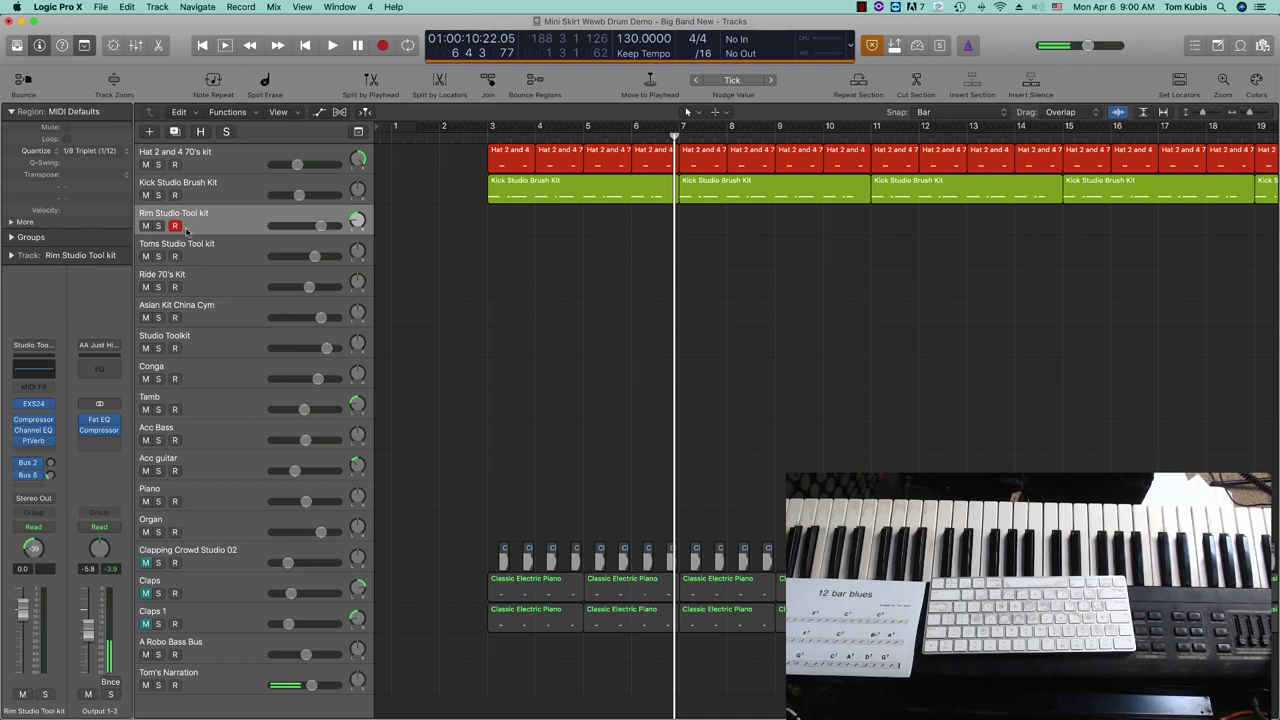
# - Examine the Legacy Logic acoustic drum kits among the rim track's channel strip settings, keeping the current Studio Toolkit setting
pyautogui.click(42, 346)
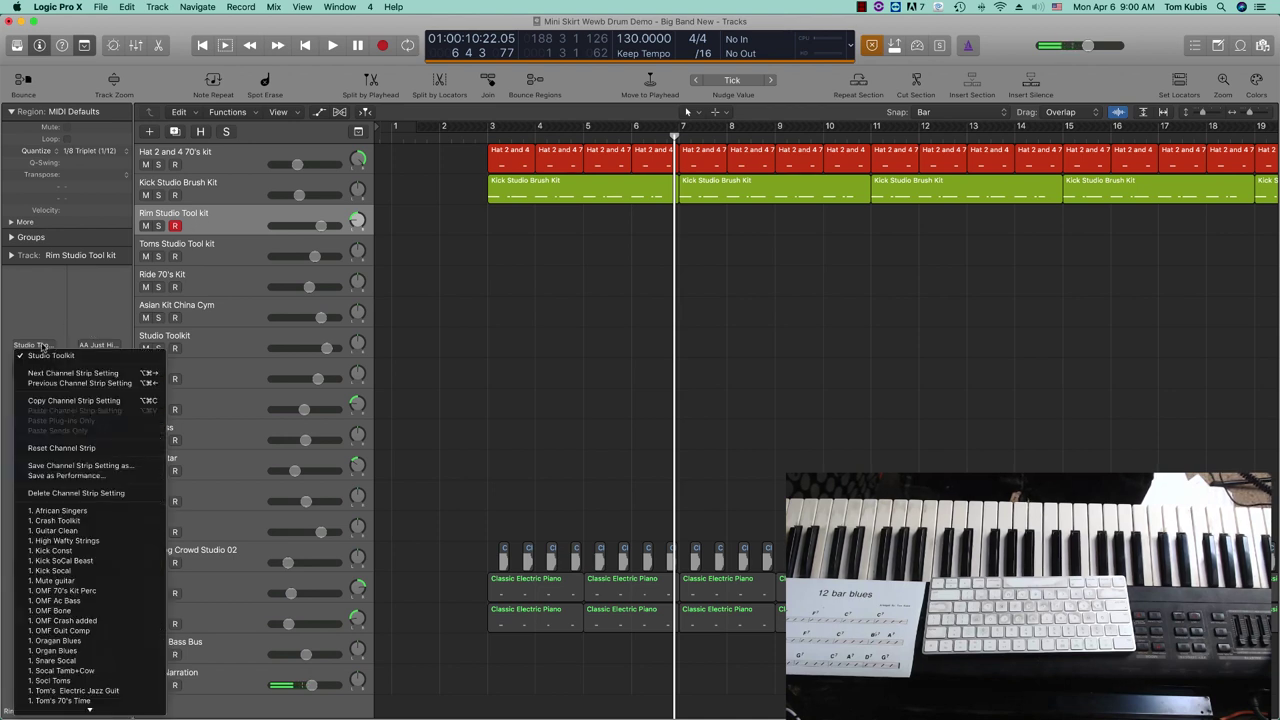
pyautogui.scroll(-5, 90, 480)
pyautogui.scroll(-15, 76, 450)
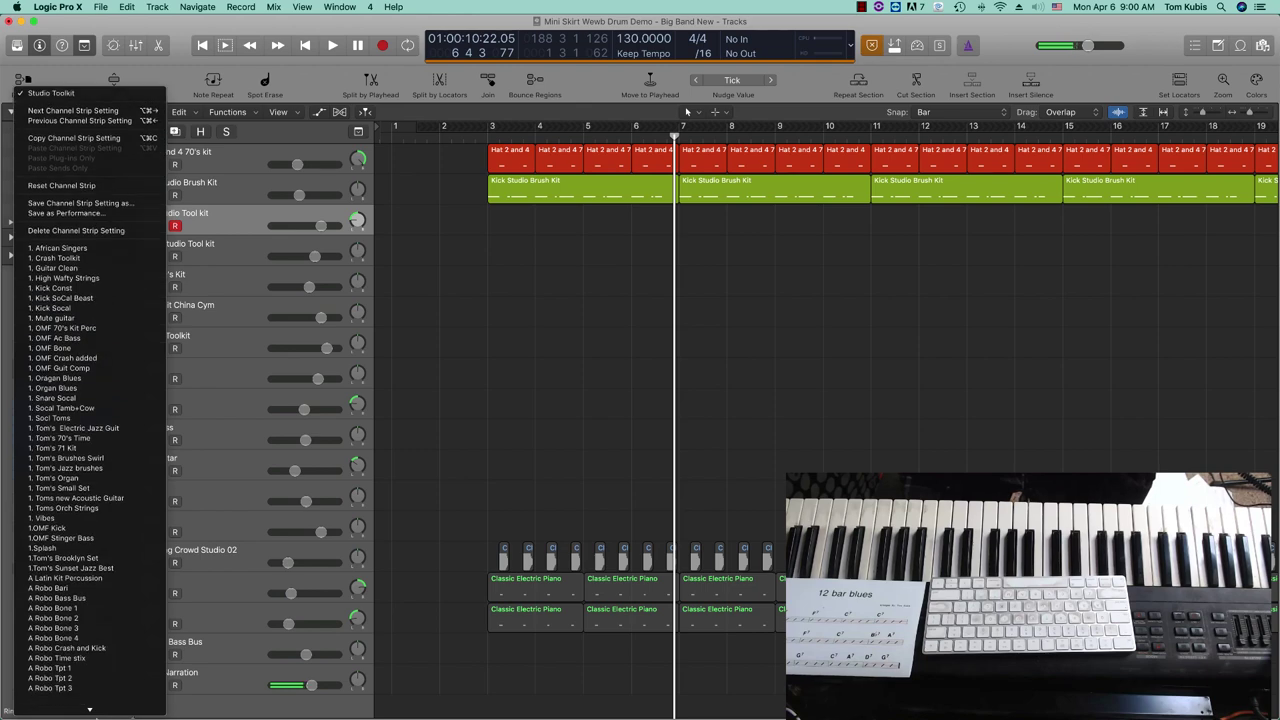
pyautogui.scroll(-10, 76, 400)
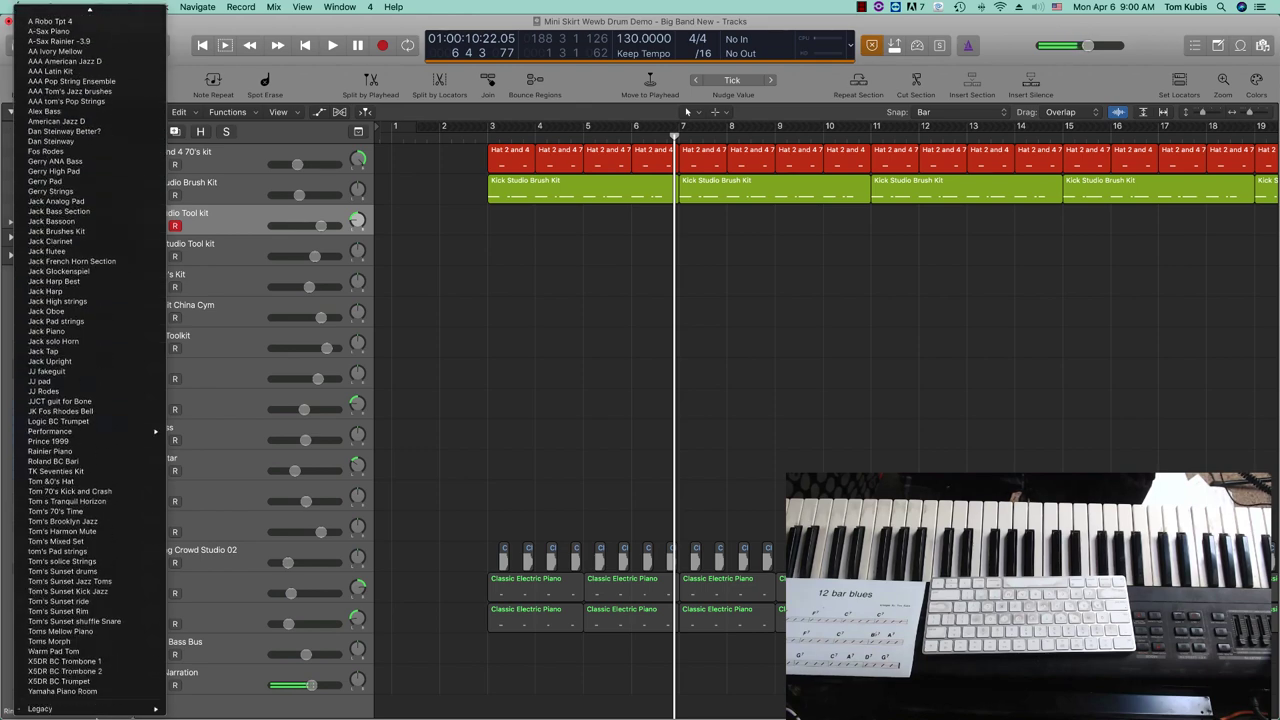
pyautogui.moveTo(103, 710)
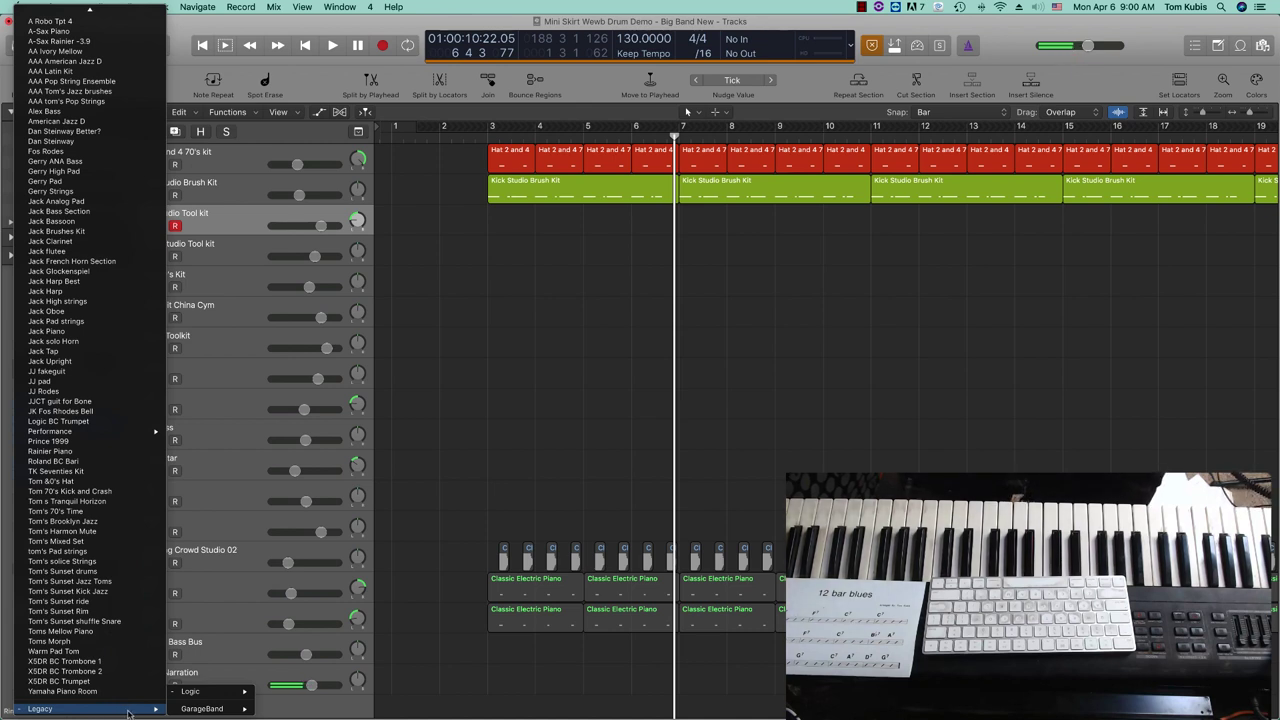
pyautogui.moveTo(181, 695)
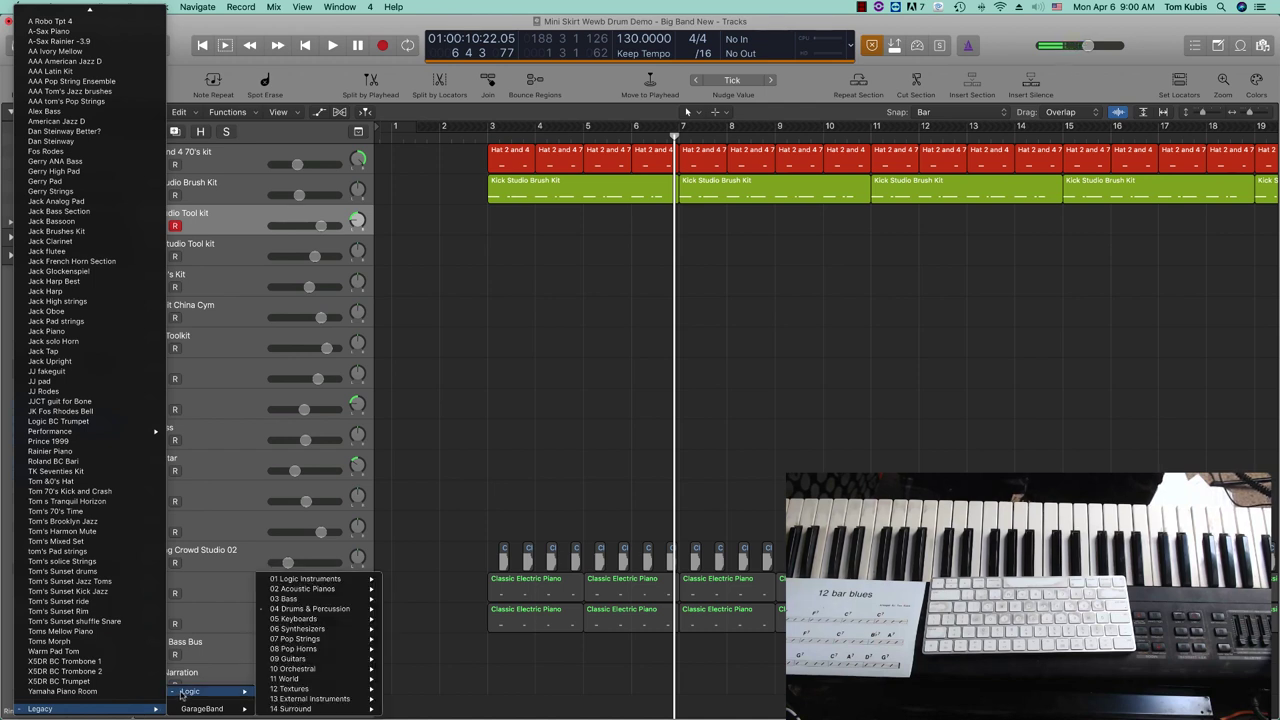
pyautogui.moveTo(310, 610)
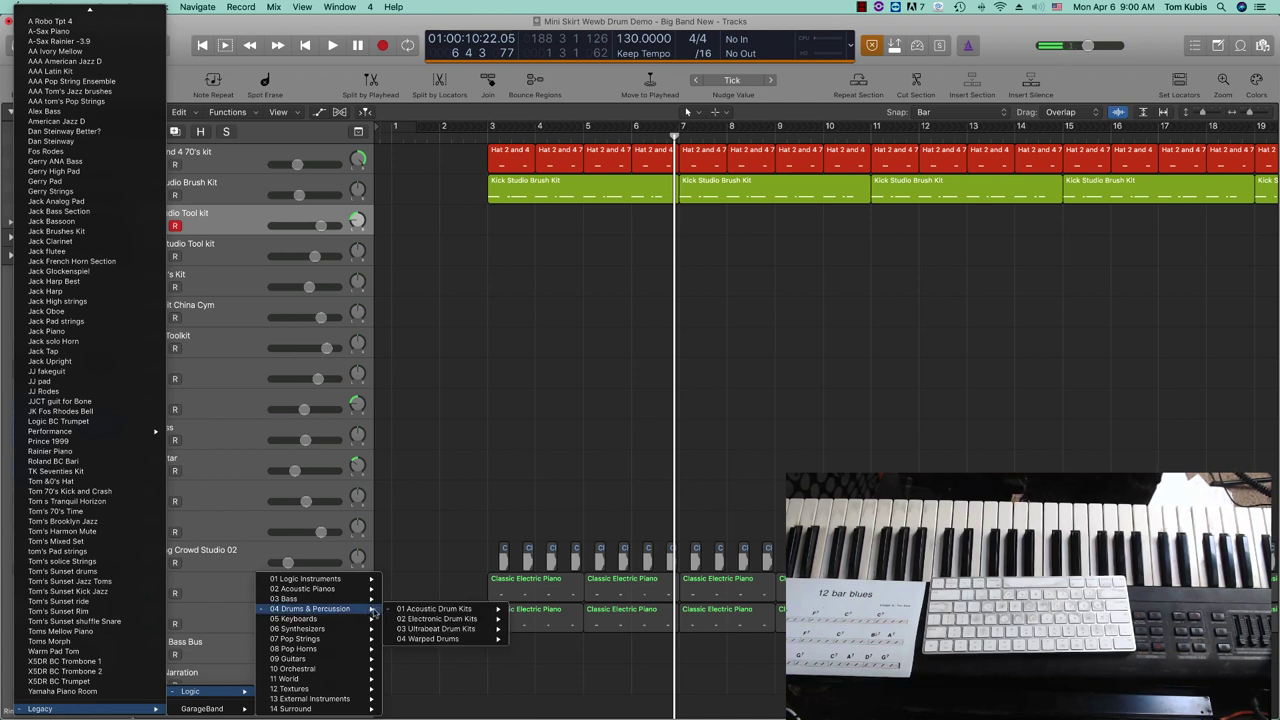
pyautogui.moveTo(409, 610)
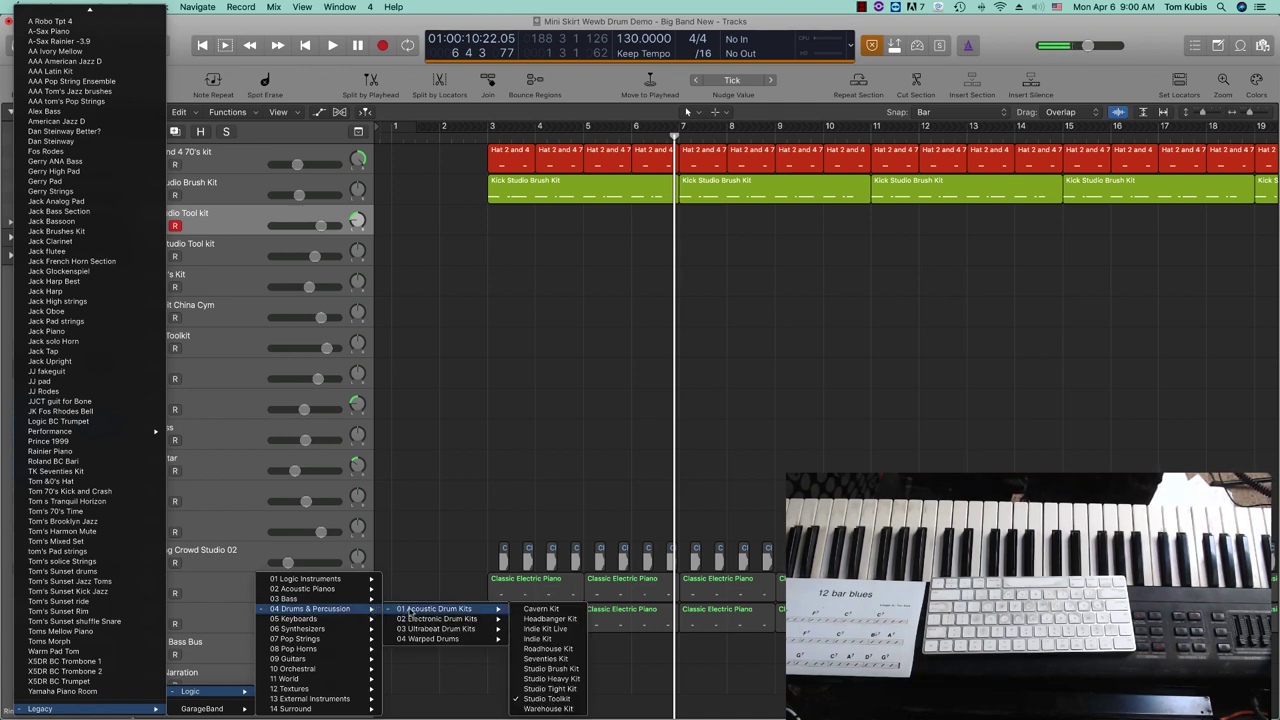
pyautogui.click(450, 457)
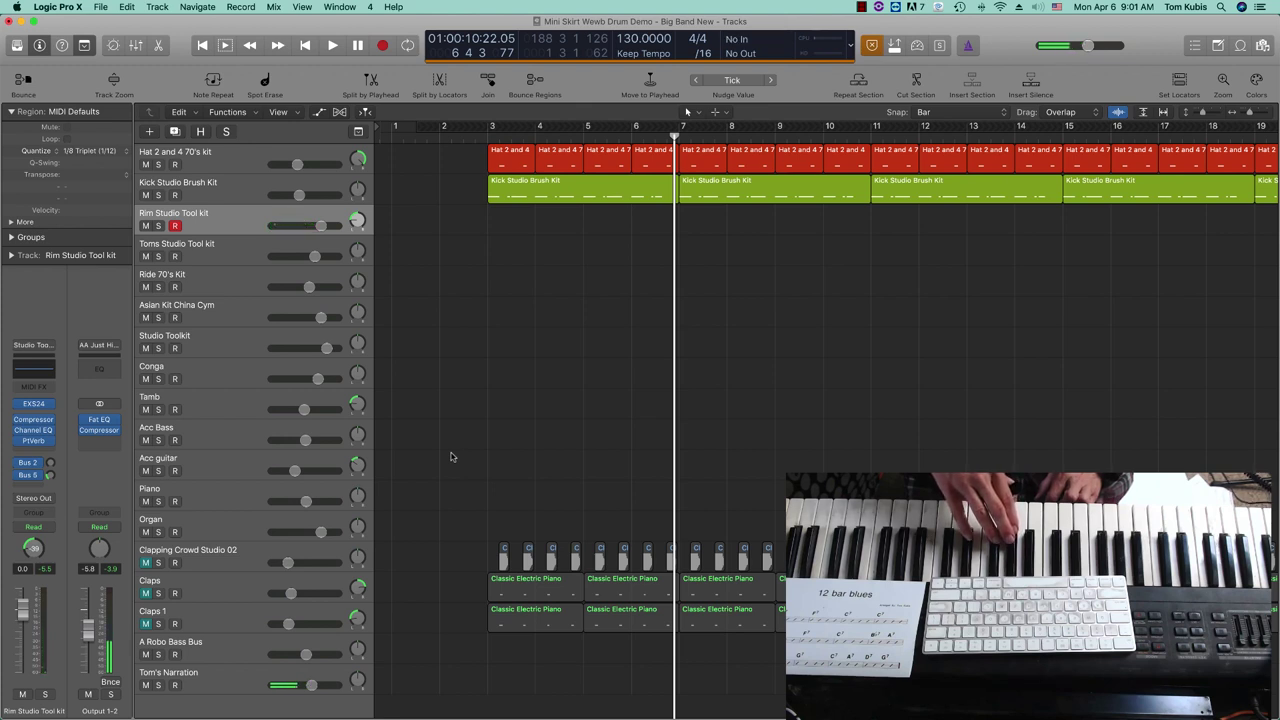
# - Record a four-bar rim pattern from bar 3 with one hit per bar, starting the transport at the project's beginning
pyautogui.press('Return')
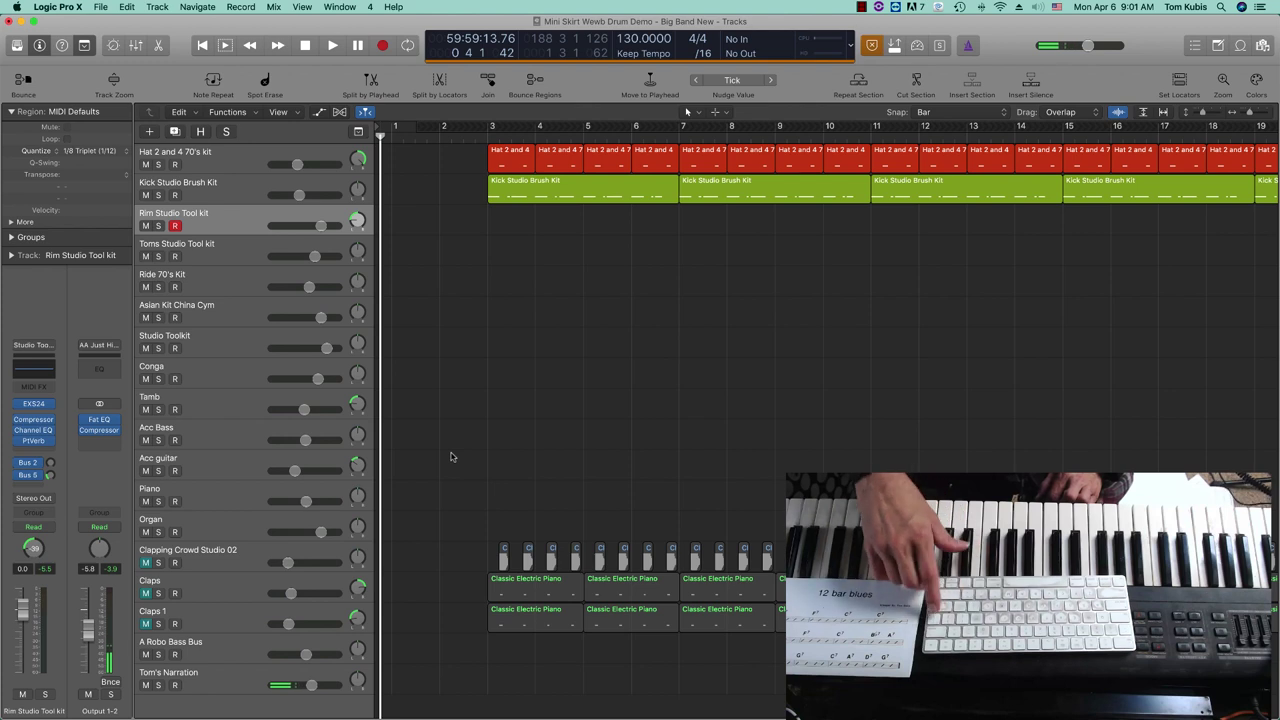
pyautogui.press('r')
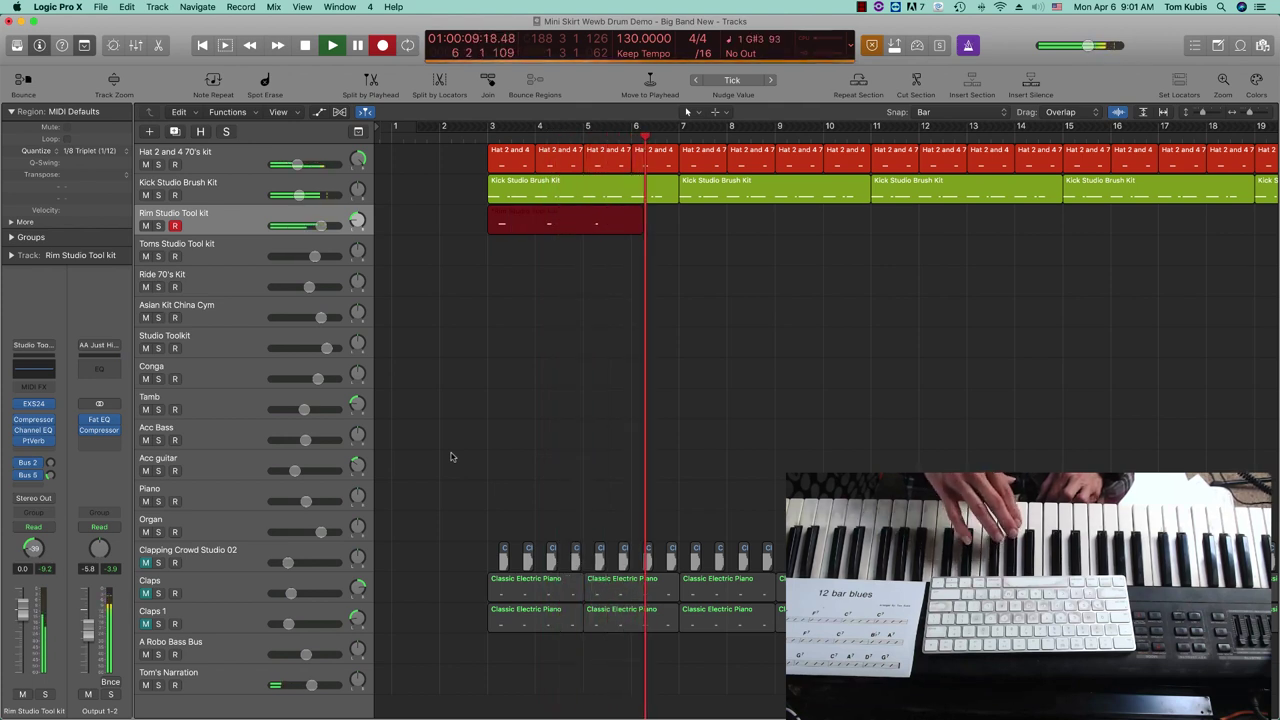
pyautogui.hotkey('shift', 'r')
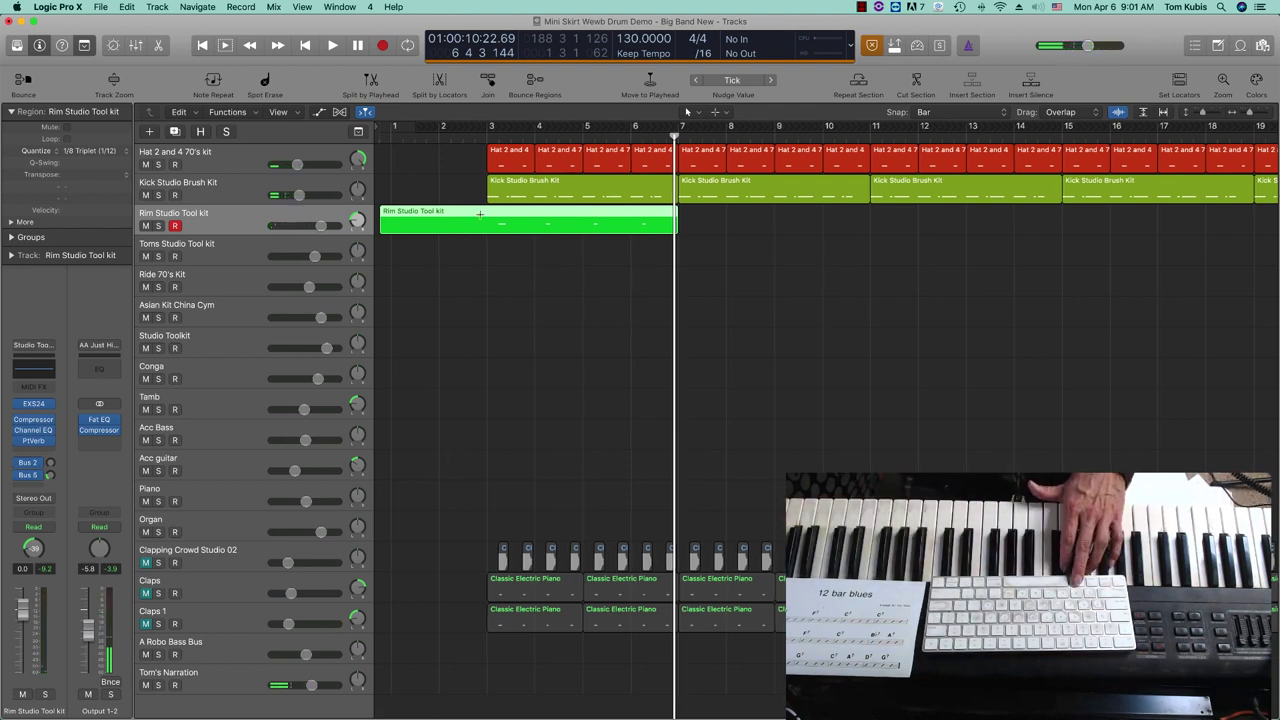
# - Delete the empty part of the rim region before bar 3, including the small leftover piece at the start
pyautogui.moveTo(481, 203); pyautogui.dragTo(388, 235)
pyautogui.press('Delete')
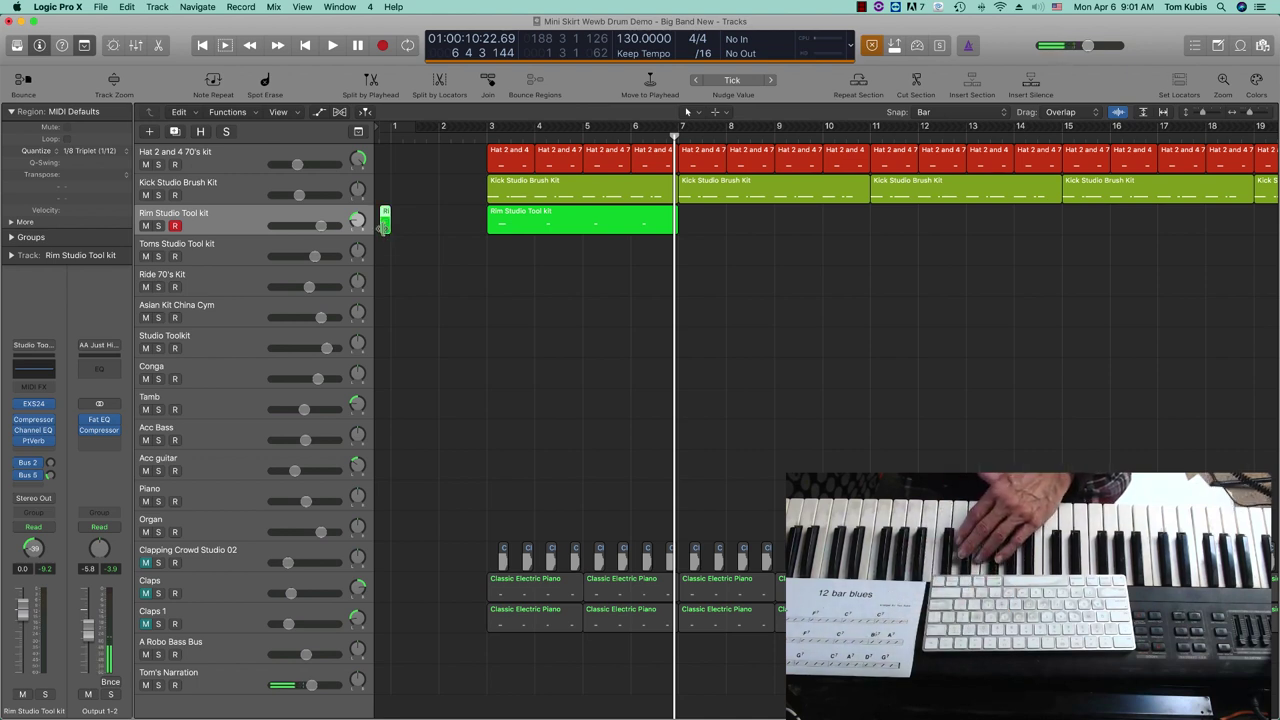
pyautogui.press('Delete')
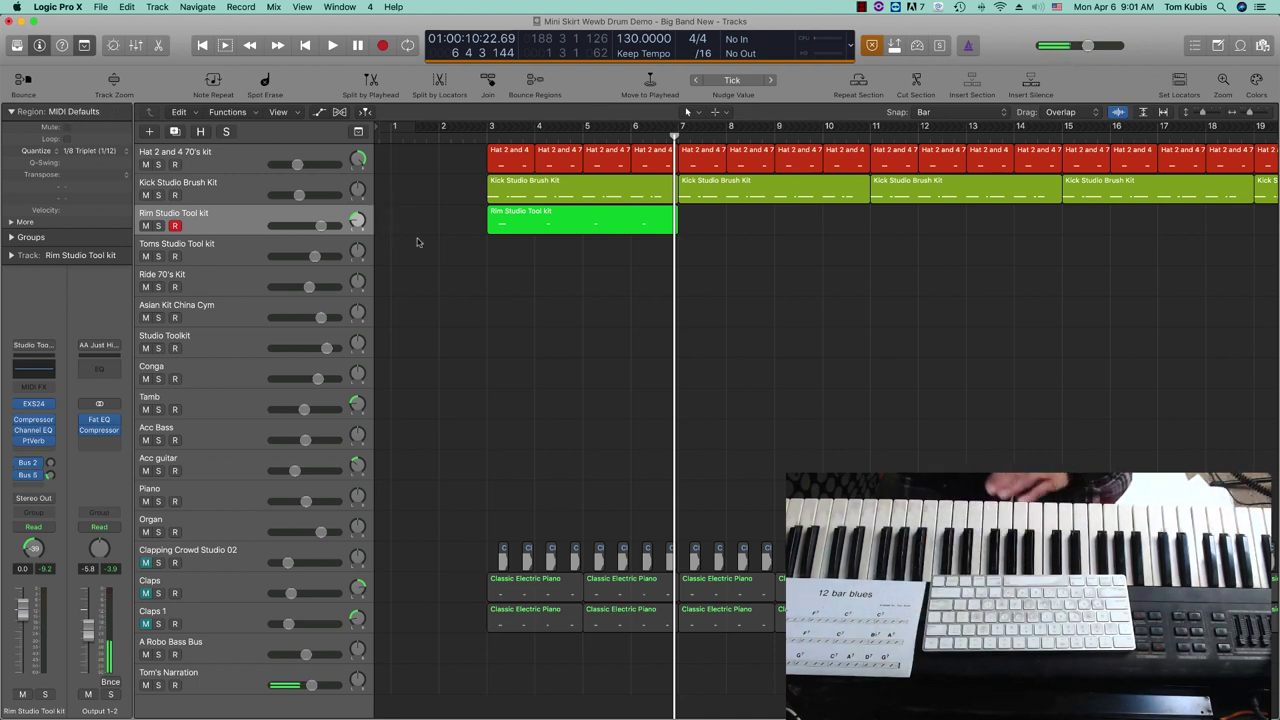
# - Repeat the four-bar rim region with 6 copies
pyautogui.click(597, 225)
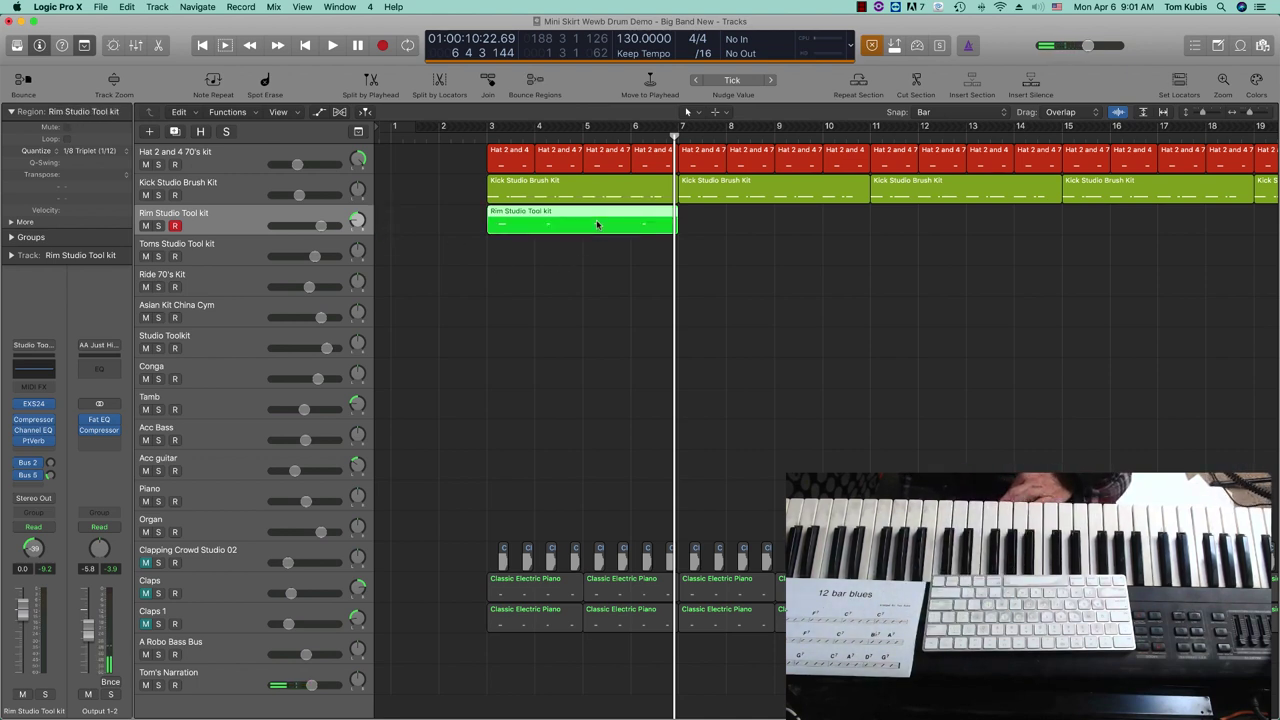
pyautogui.press('super+r')
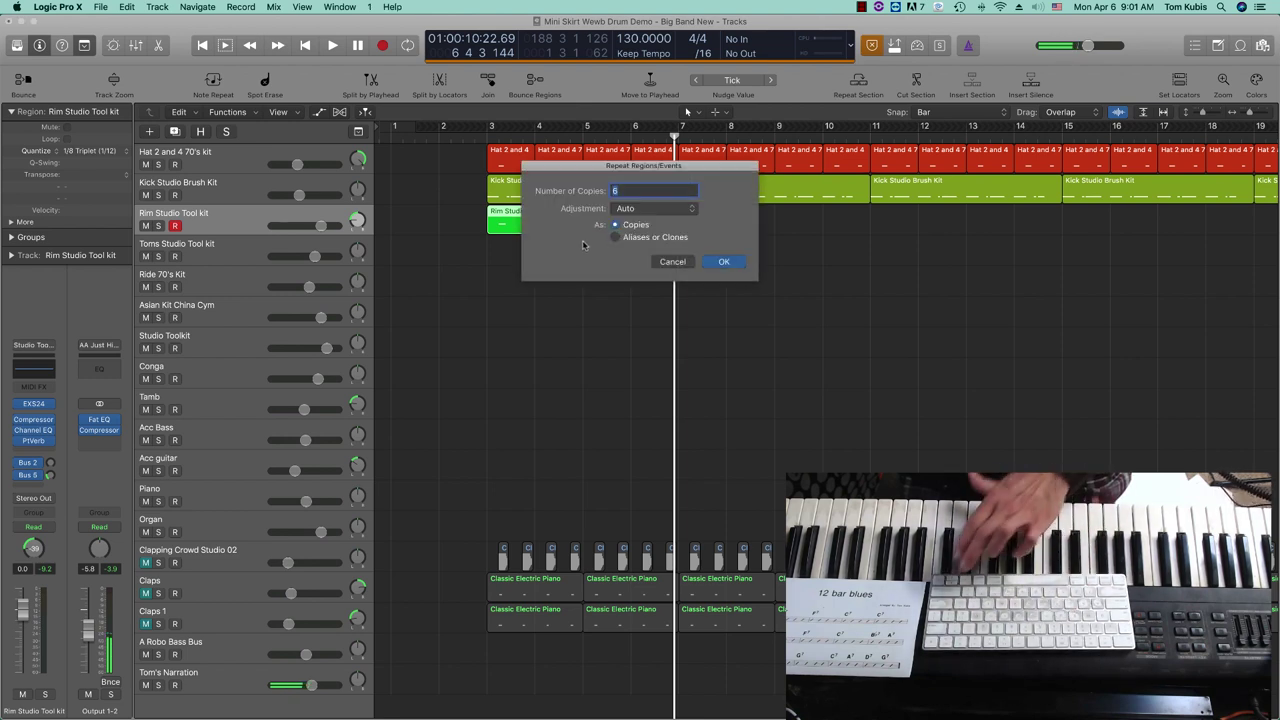
pyautogui.press('Return')
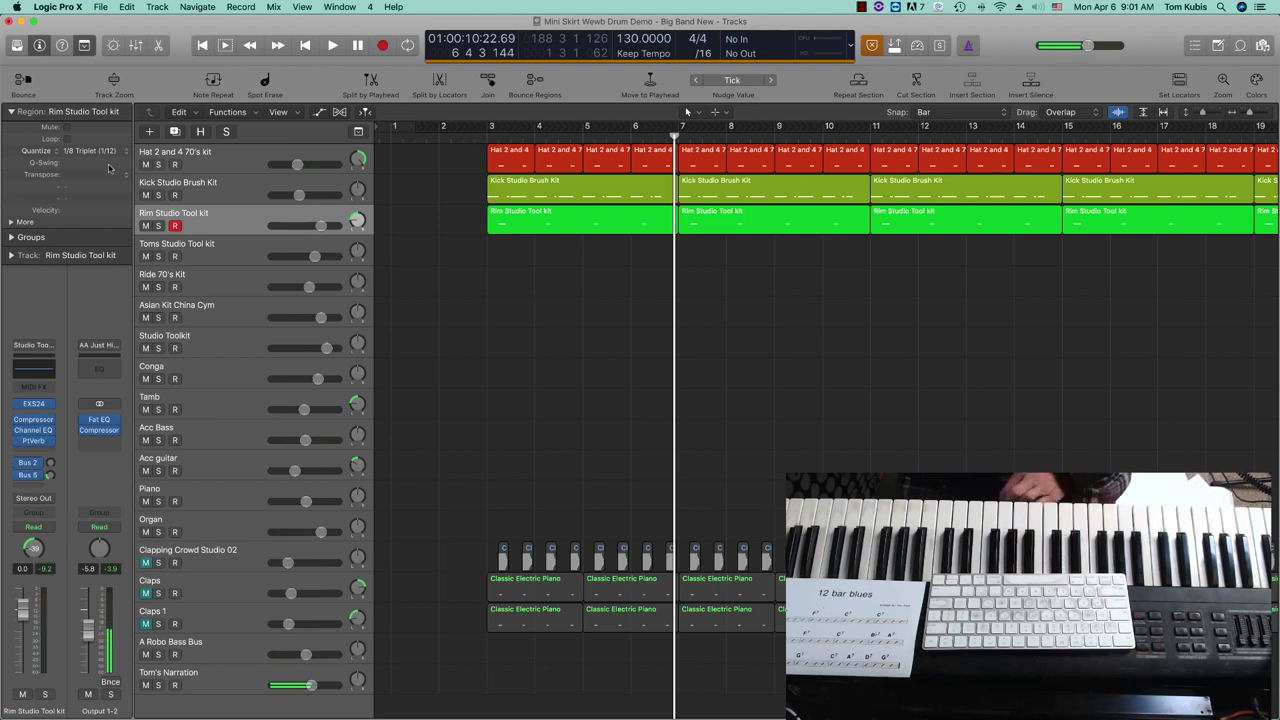
# - Set the rim regions' quantize to 1/4 Note and play the groove back from the start
pyautogui.click(89, 152)
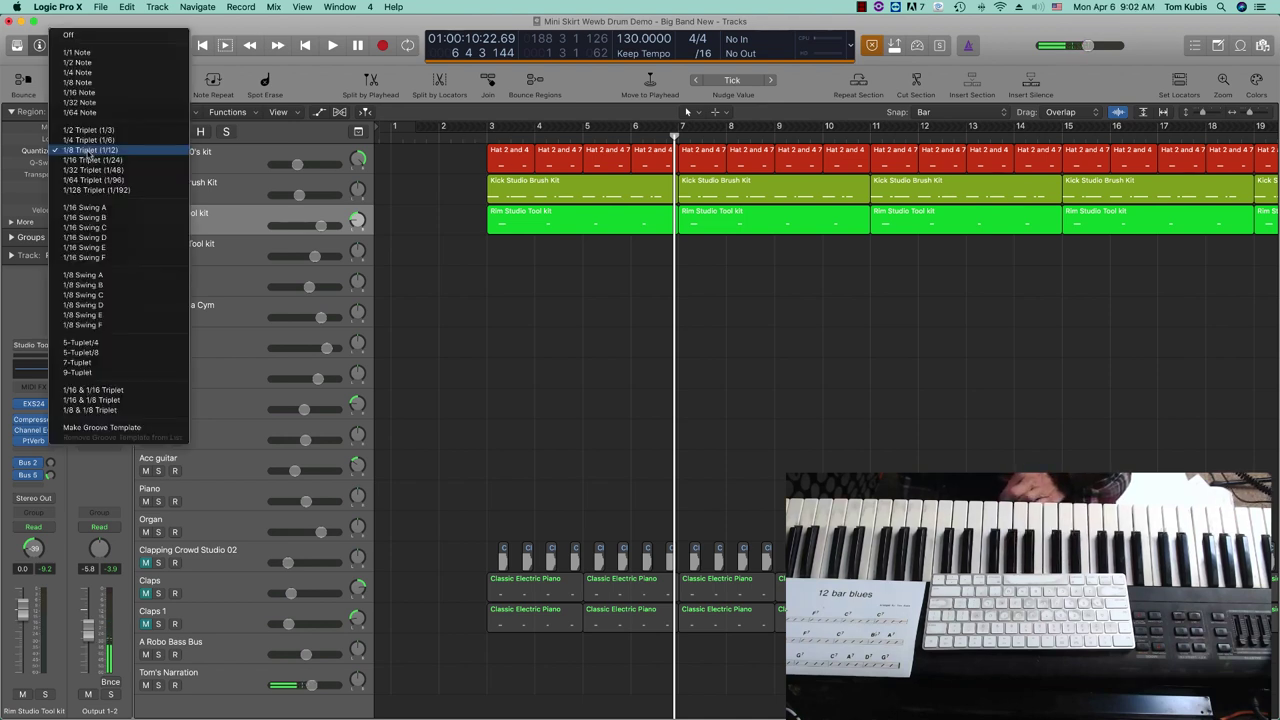
pyautogui.click(99, 73)
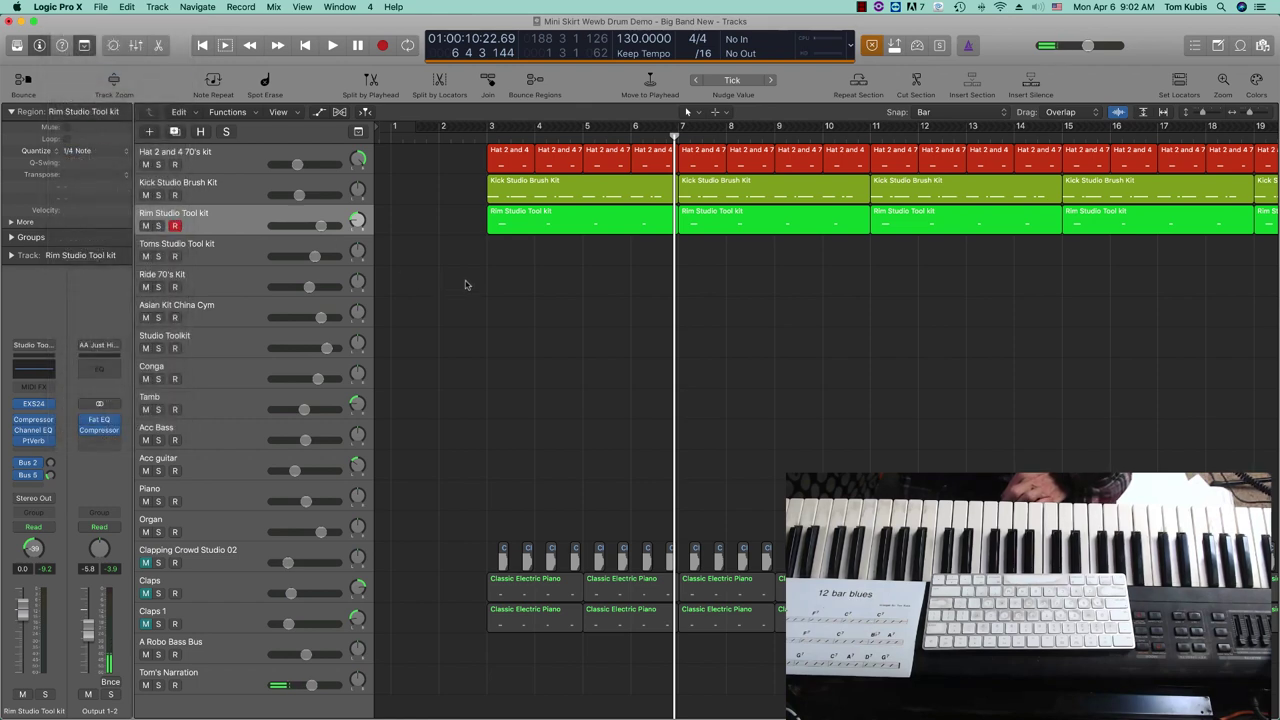
pyautogui.press('Return')
pyautogui.press('space')
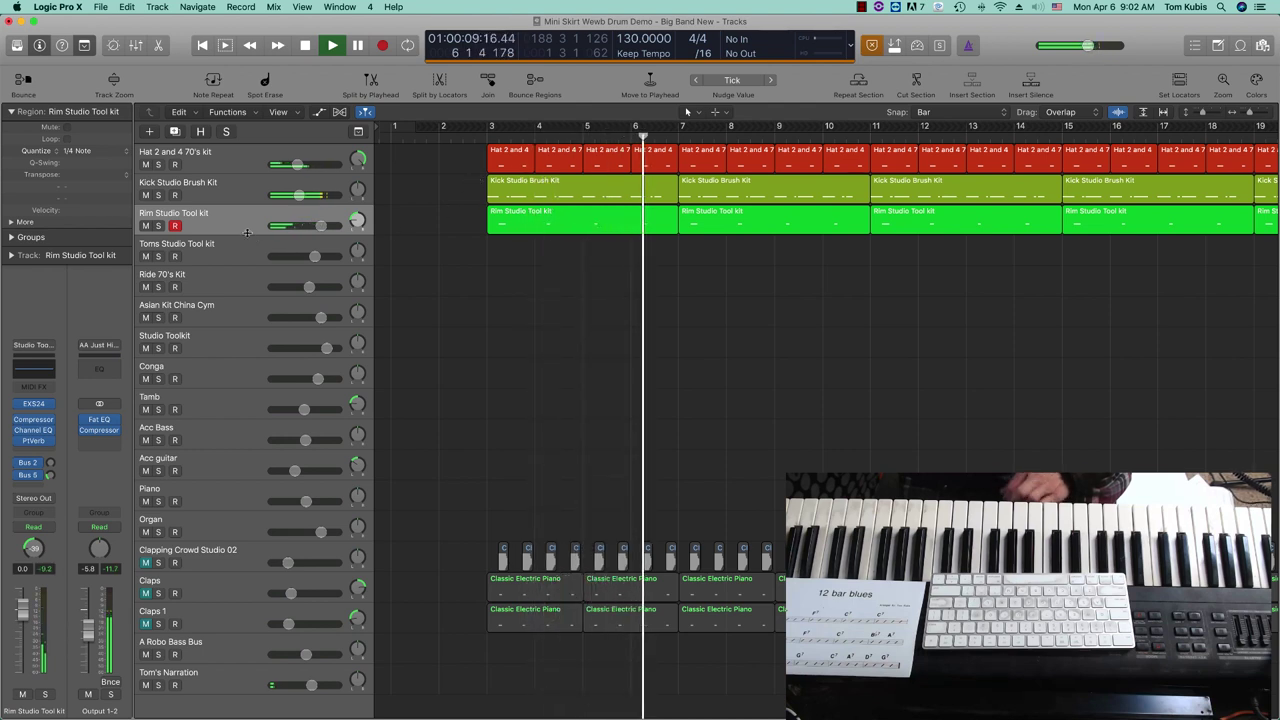
pyautogui.press('space')
# - Slow the project tempo to 90 and record a four-bar toms pattern from bar 3 on the Toms Studio Tool kit track
pyautogui.click(171, 262)
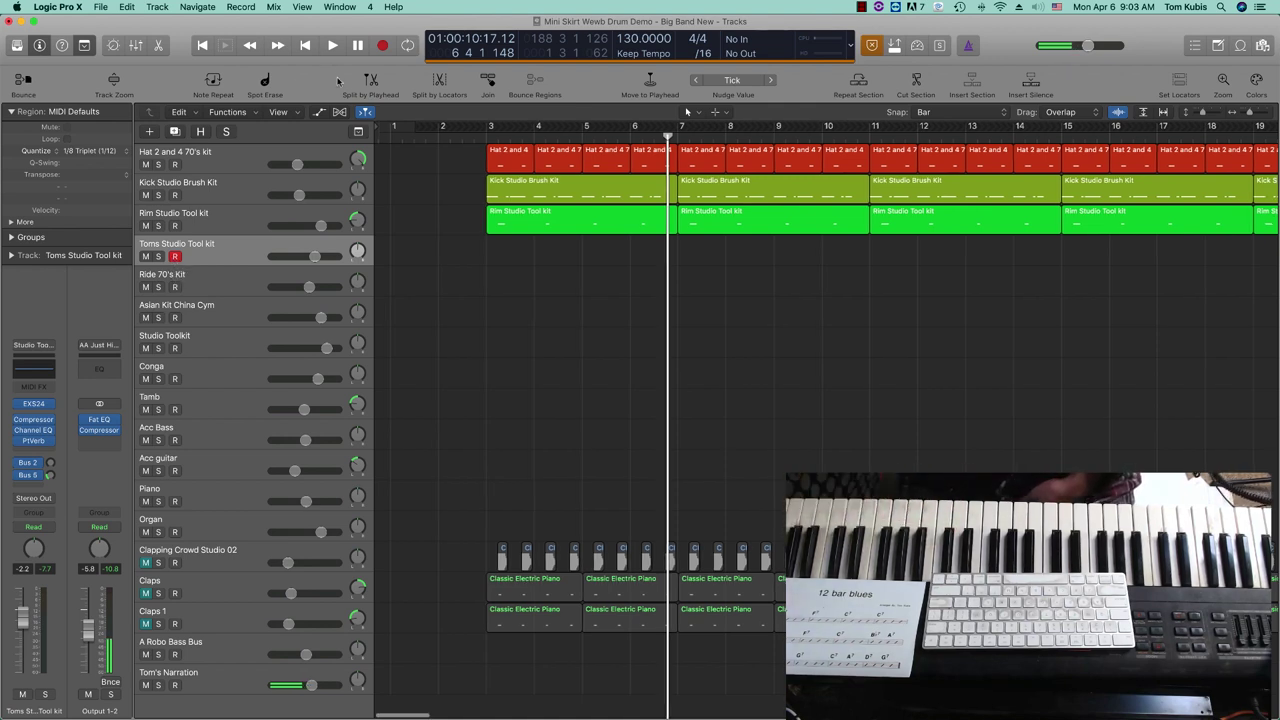
pyautogui.moveTo(623, 35); pyautogui.dragTo(623, 95)
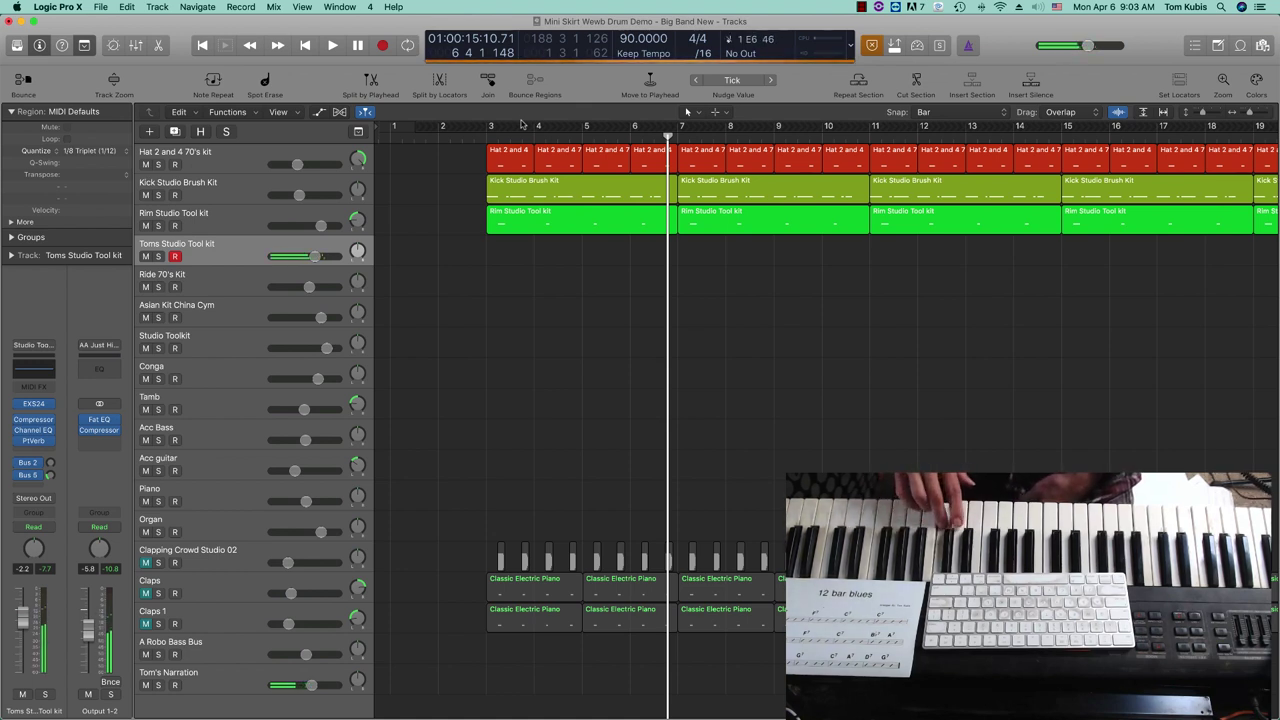
pyautogui.press('r')
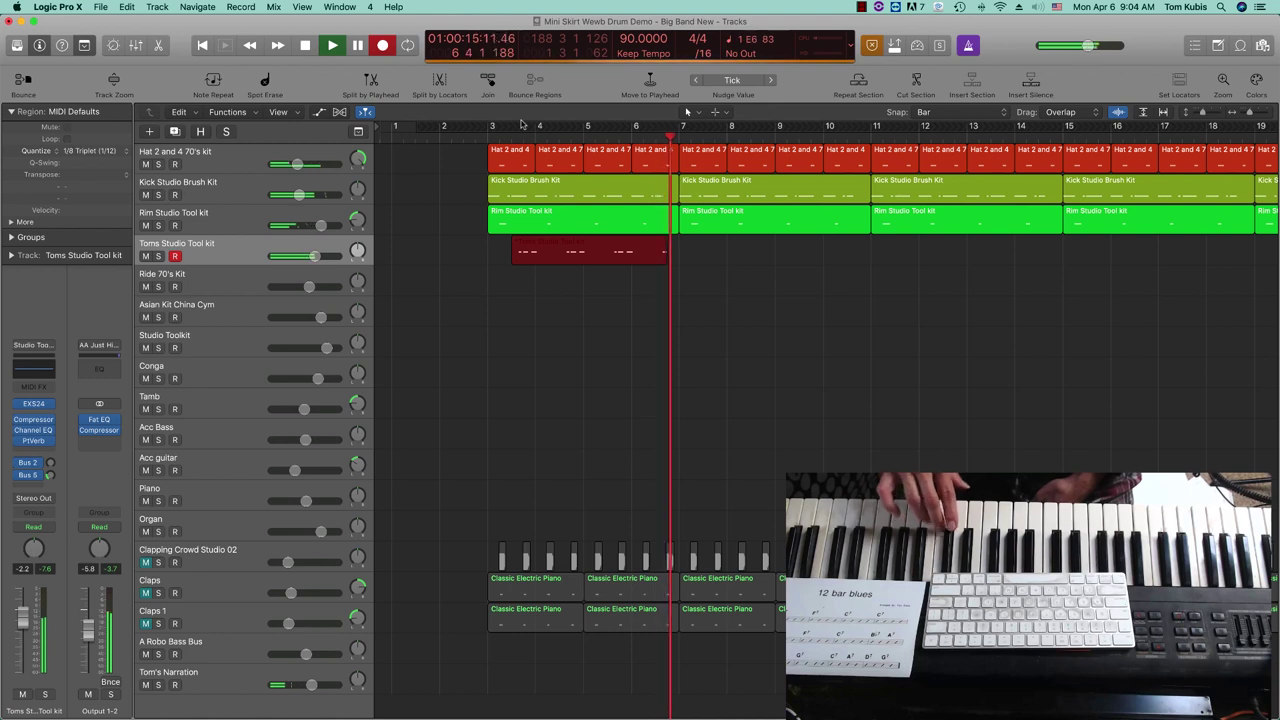
pyautogui.press('space')
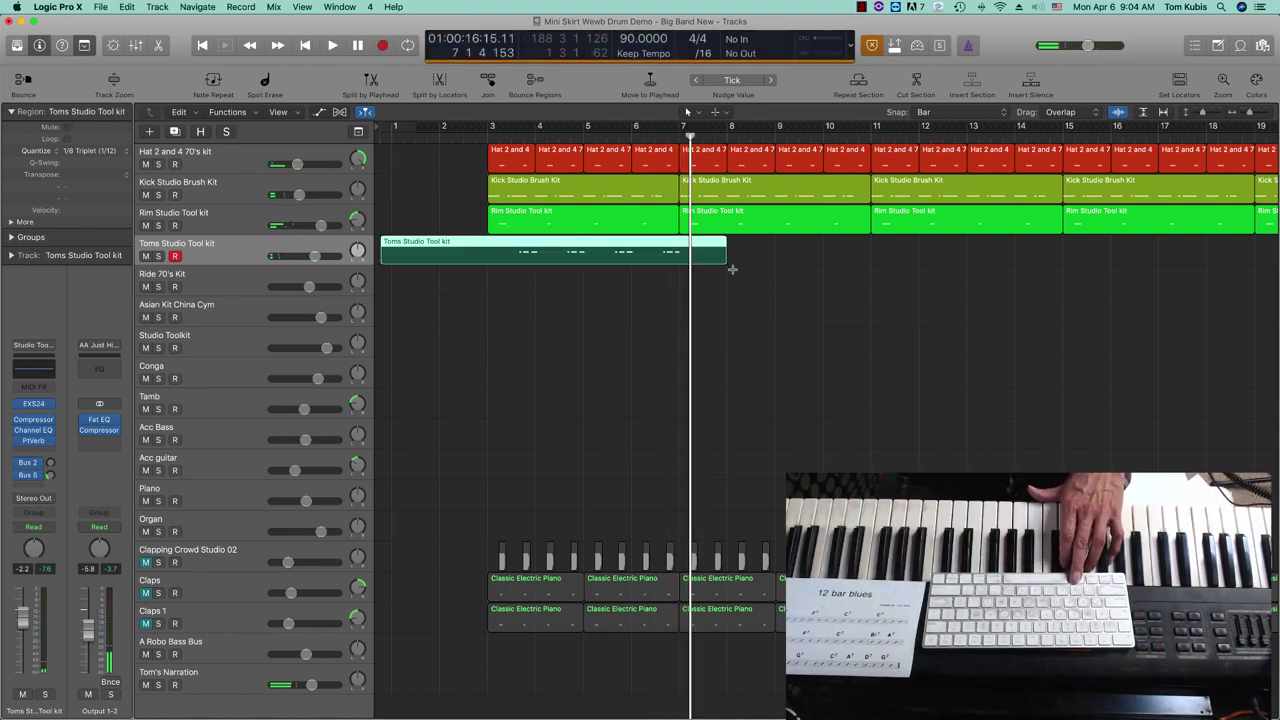
# - Trim the toms region to bars 3 through 6, keeping the notes that cross the split point
pyautogui.moveTo(731, 262); pyautogui.dragTo(697, 265)
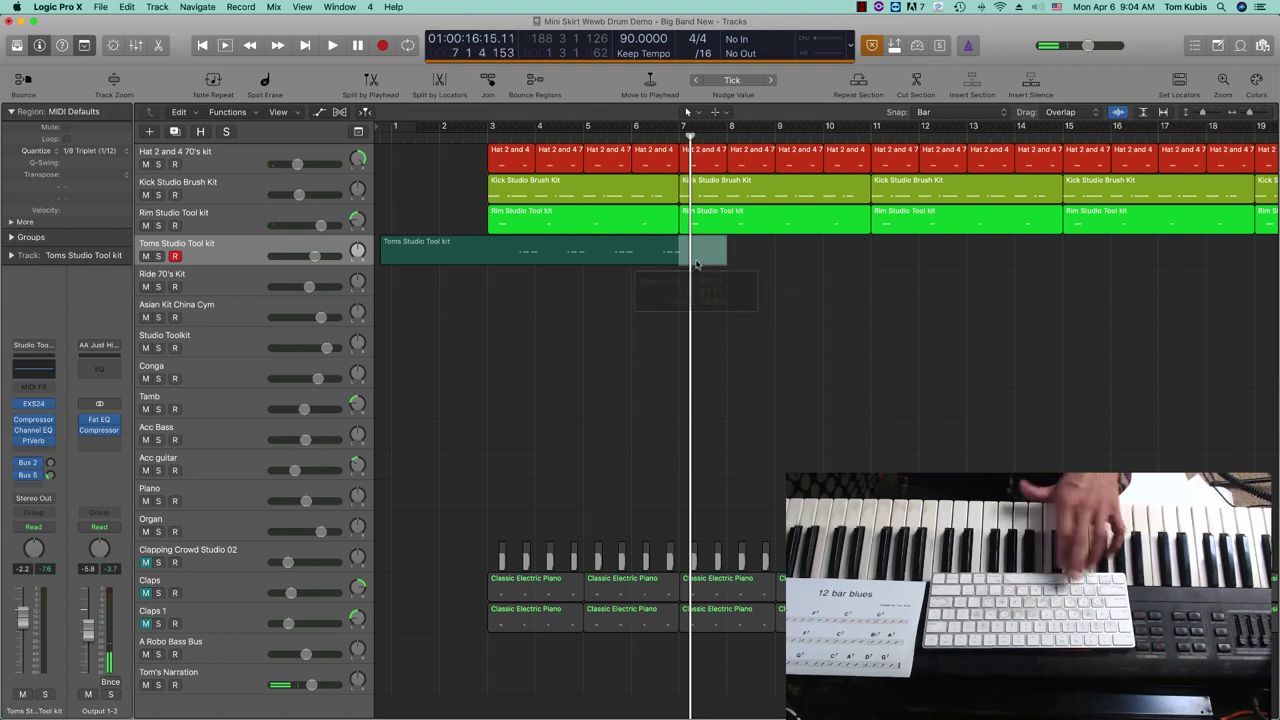
pyautogui.press('super+t')
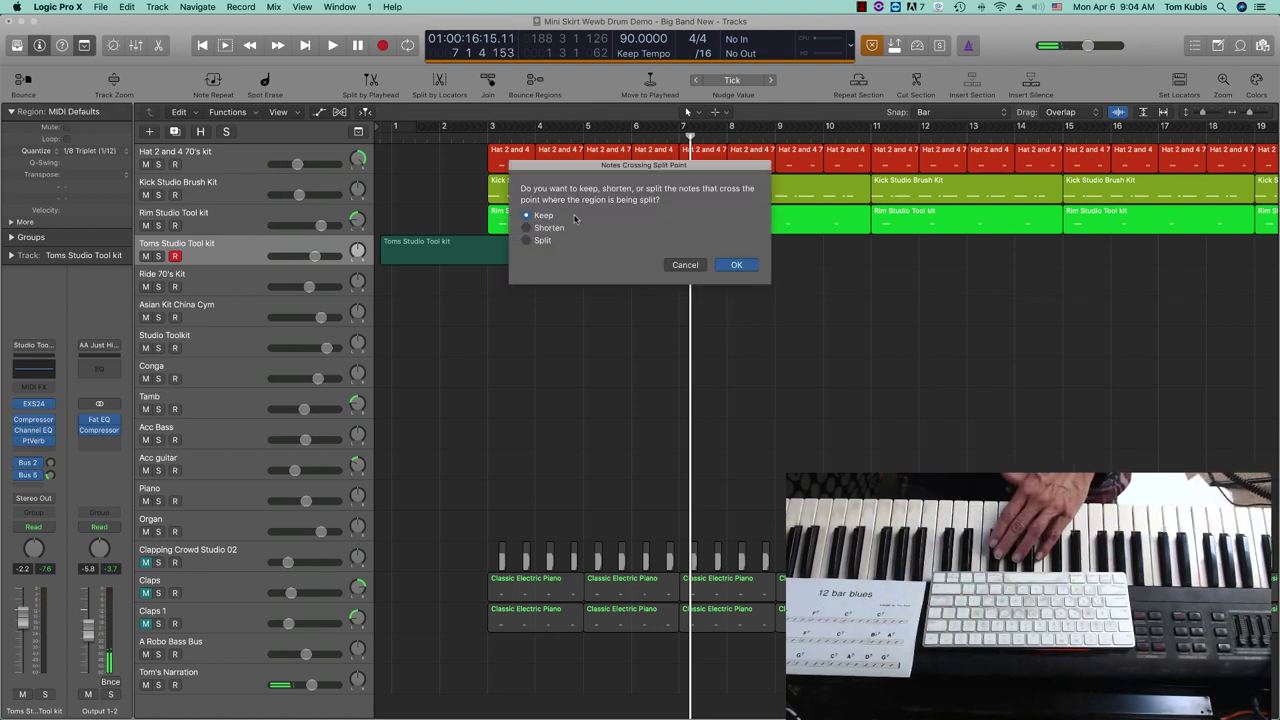
pyautogui.click(740, 265)
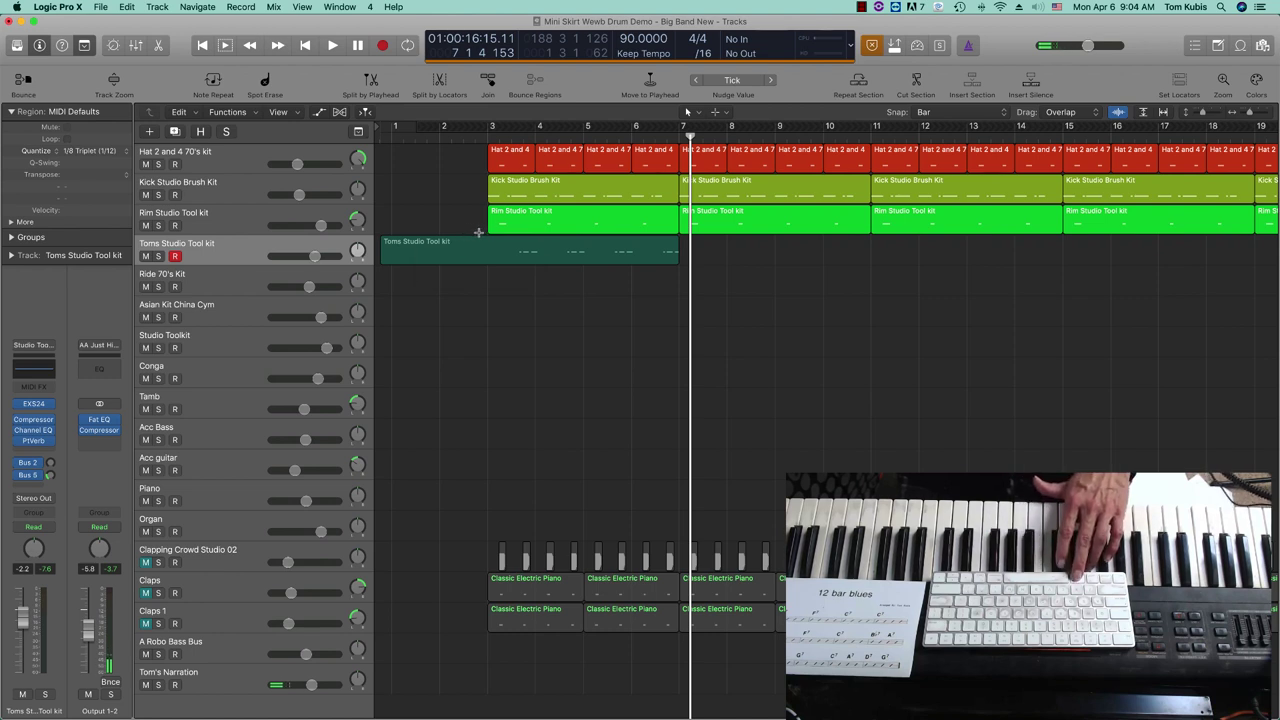
pyautogui.hotkey('ctrl', 'shift', 't')
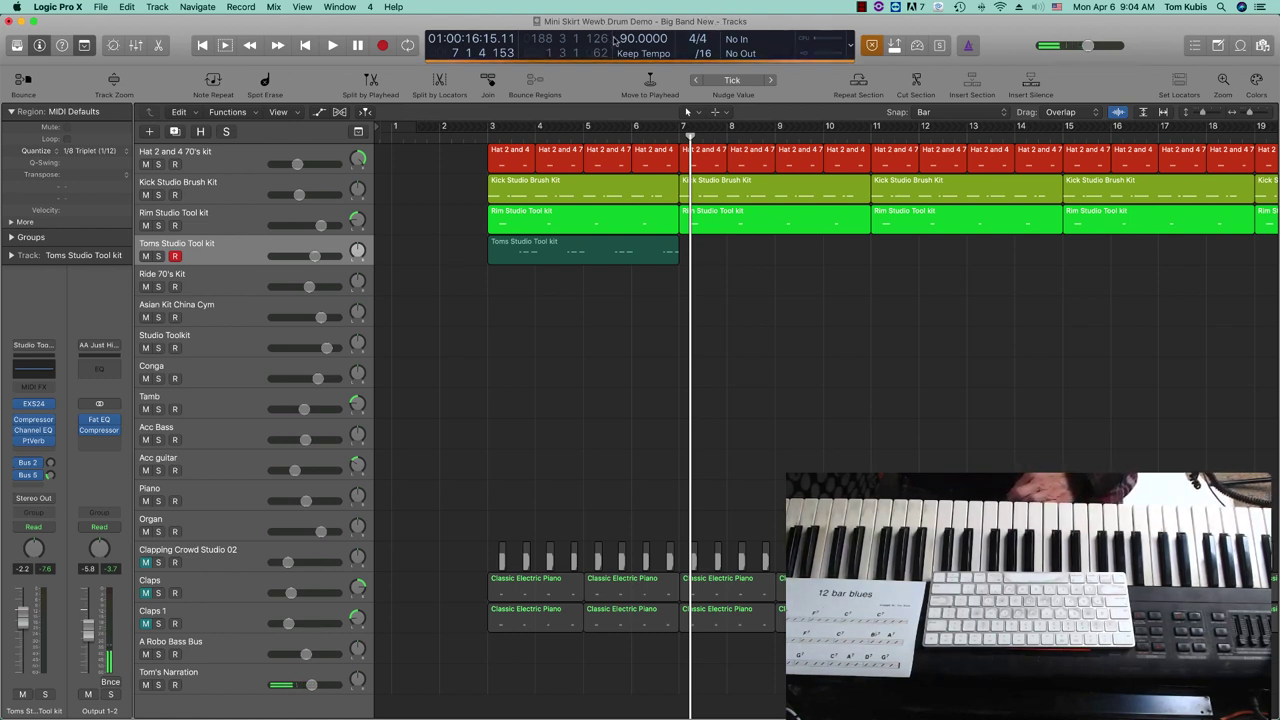
# - Restore the project tempo to 130 and repeat the four-bar toms region with 6 copies
pyautogui.moveTo(643, 38); pyautogui.dragTo(643, 2)
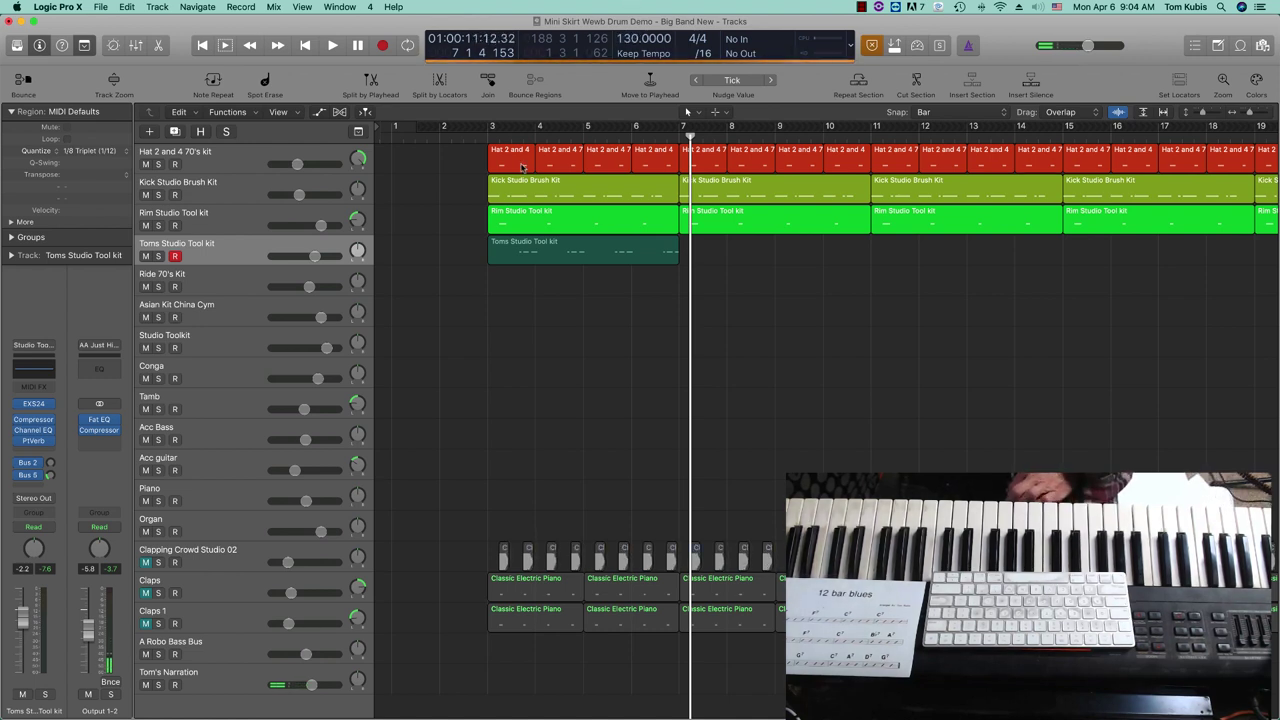
pyautogui.click(547, 248)
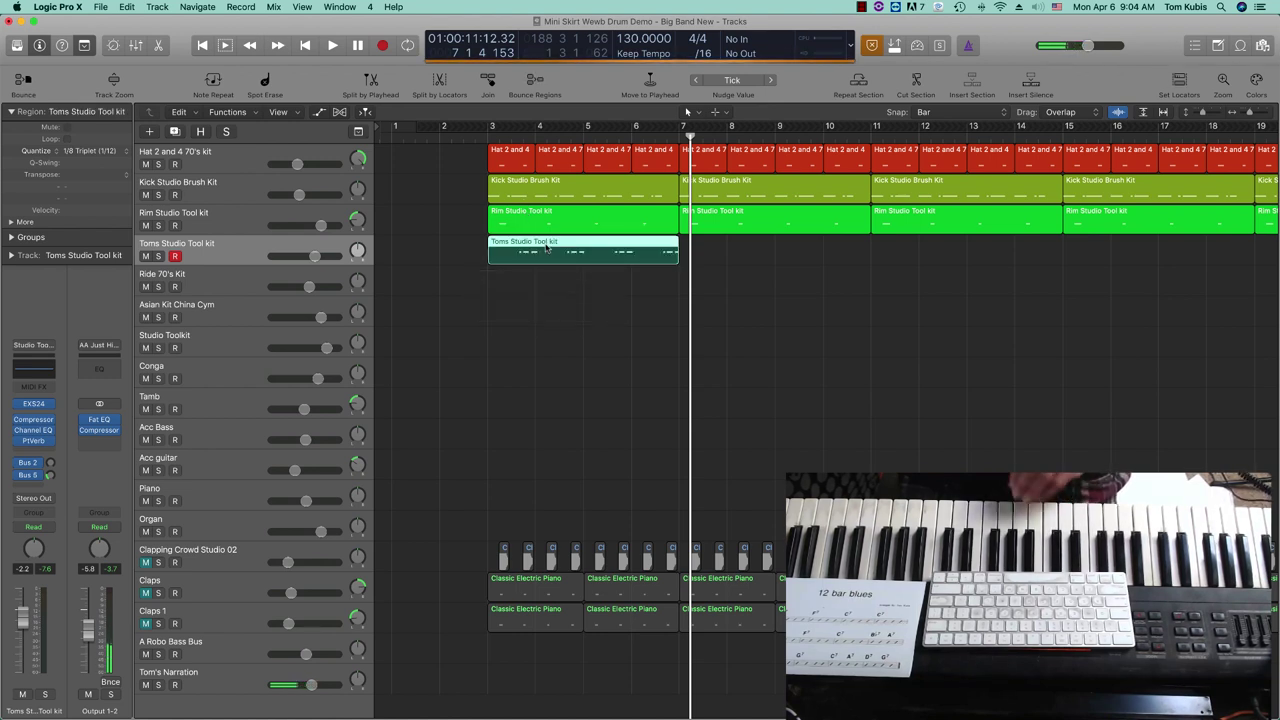
pyautogui.press('super+r')
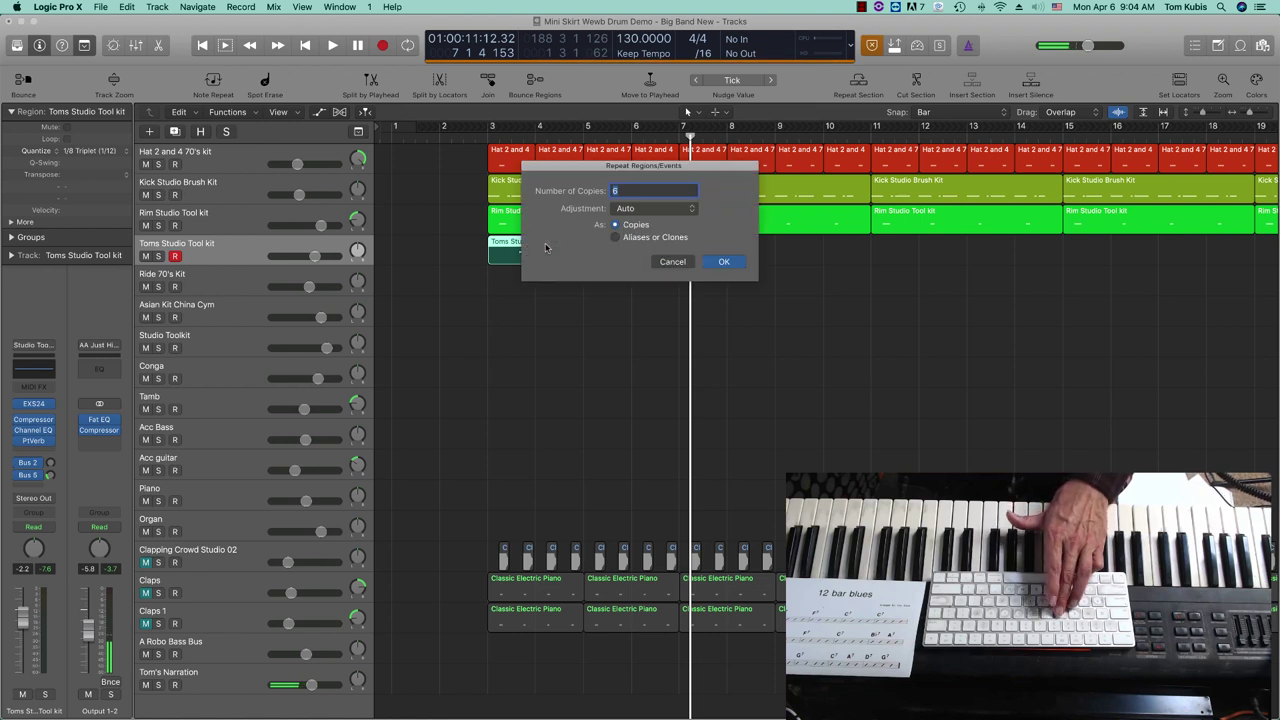
pyautogui.press('Return')
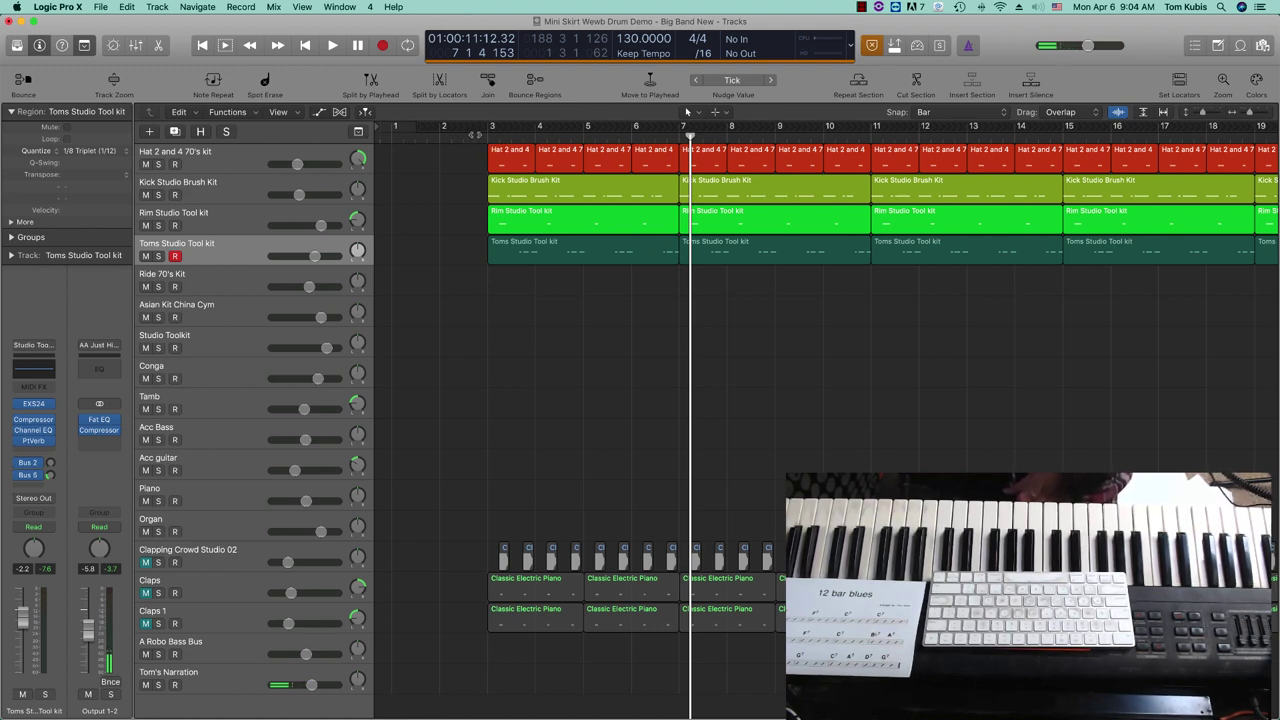
# - Play the groove back from just before bar 3 to hear the toms with the other drums
pyautogui.click(474, 148)
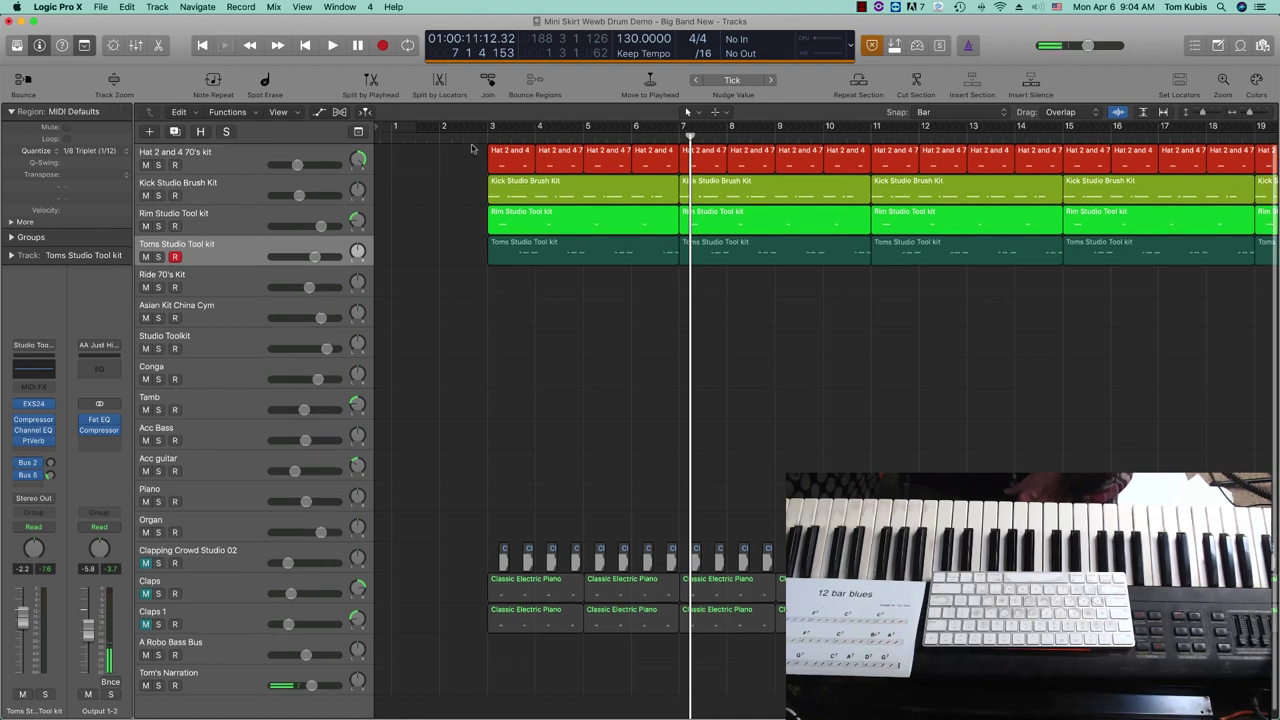
pyautogui.click(474, 130)
pyautogui.press('space')
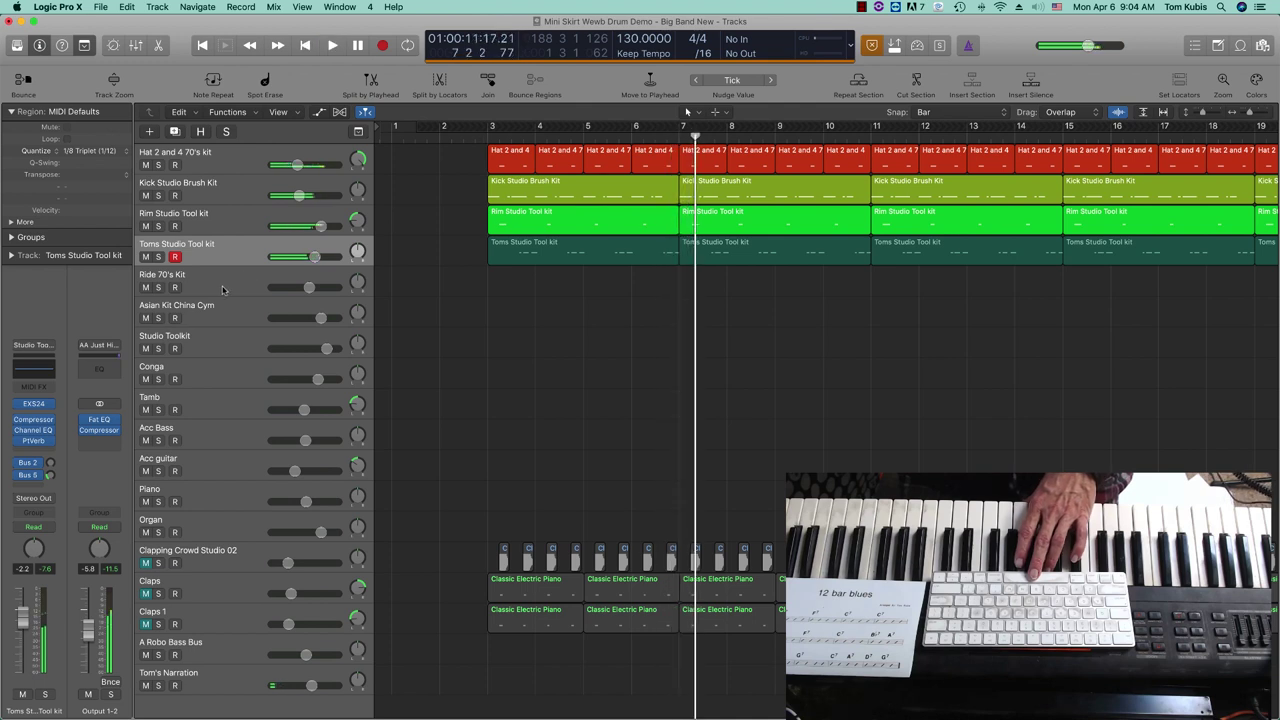
# - Audition the Asian Kit China Cym track and make the Ride 70's Kit track active for recording
pyautogui.click(178, 287)
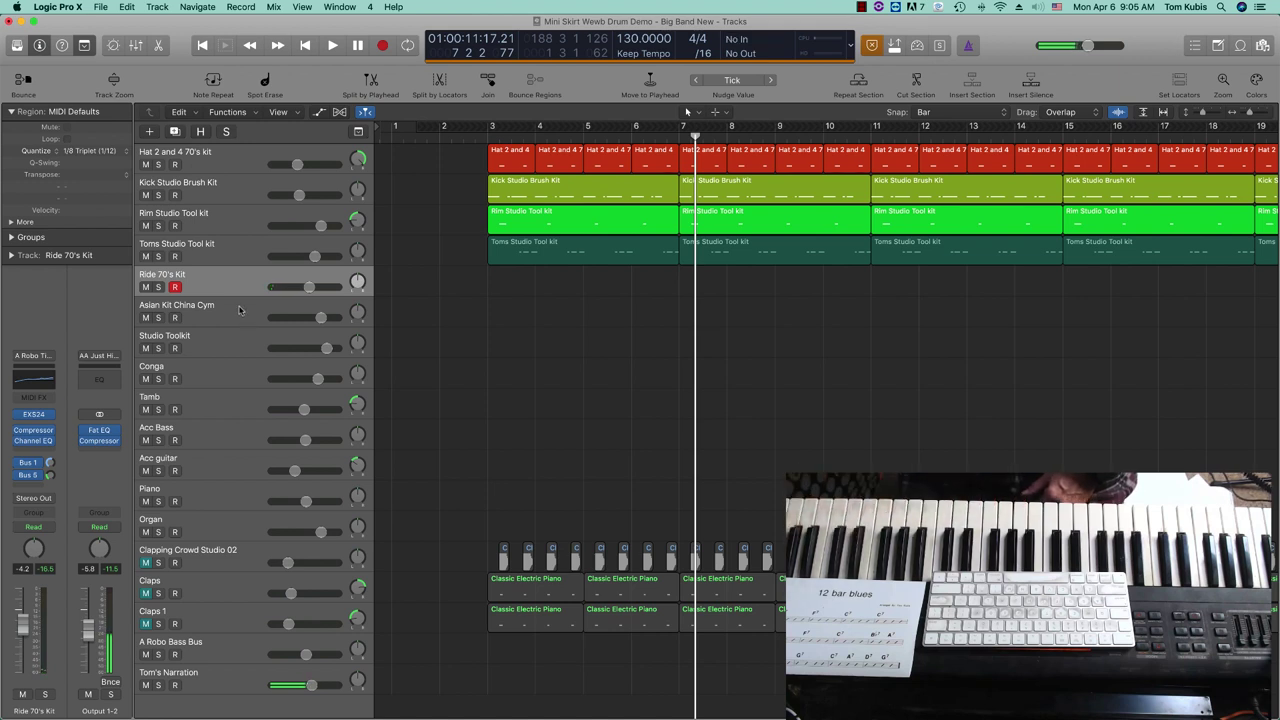
pyautogui.click(238, 304)
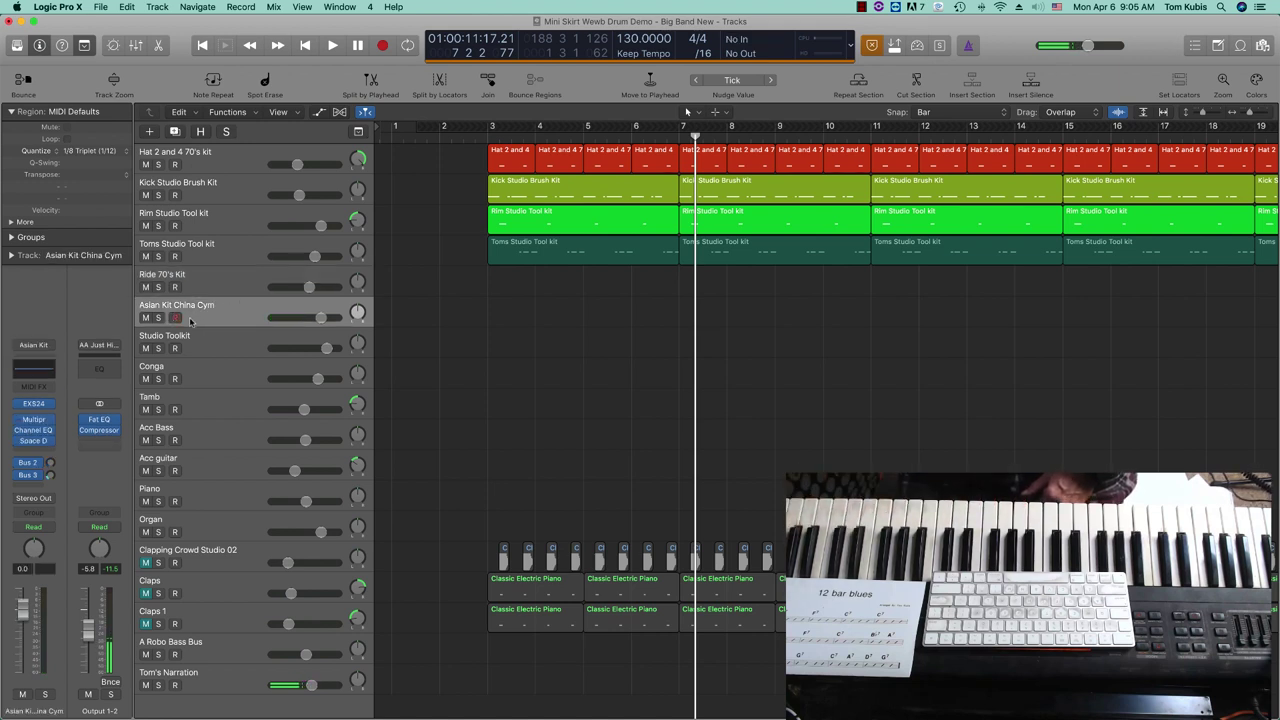
pyautogui.click(203, 283)
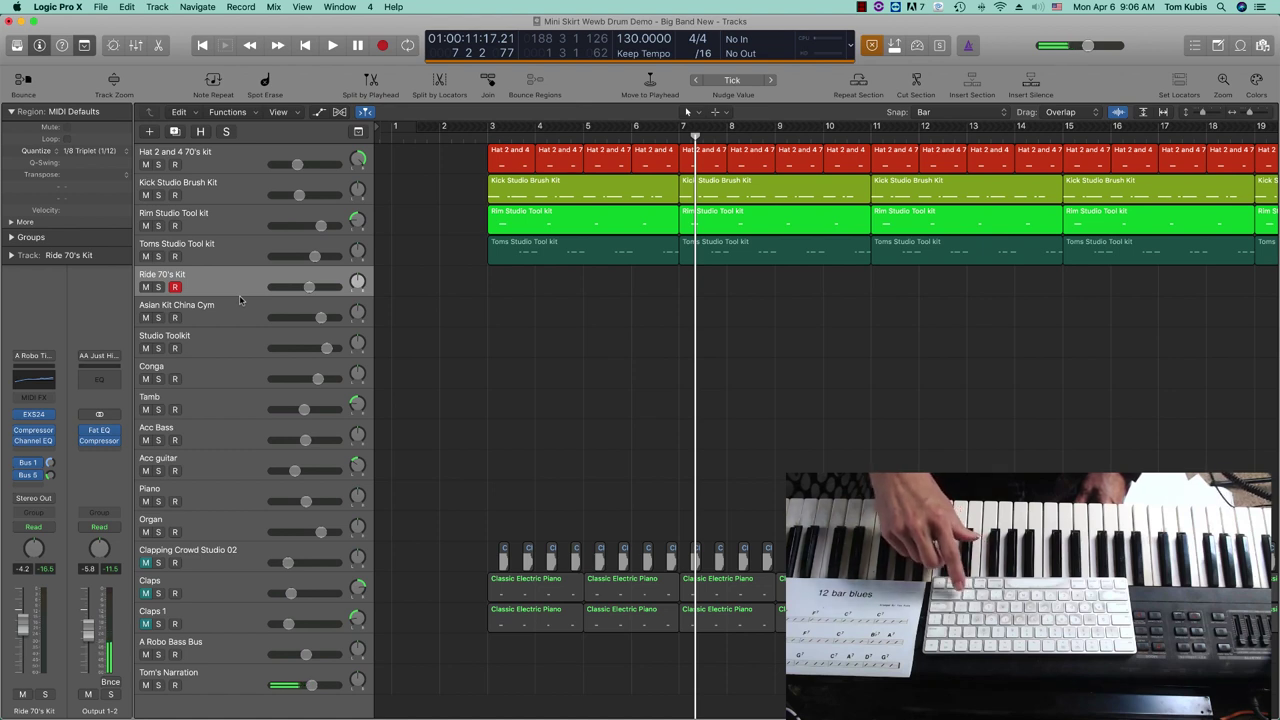
pyautogui.press('Return')
pyautogui.press('r')
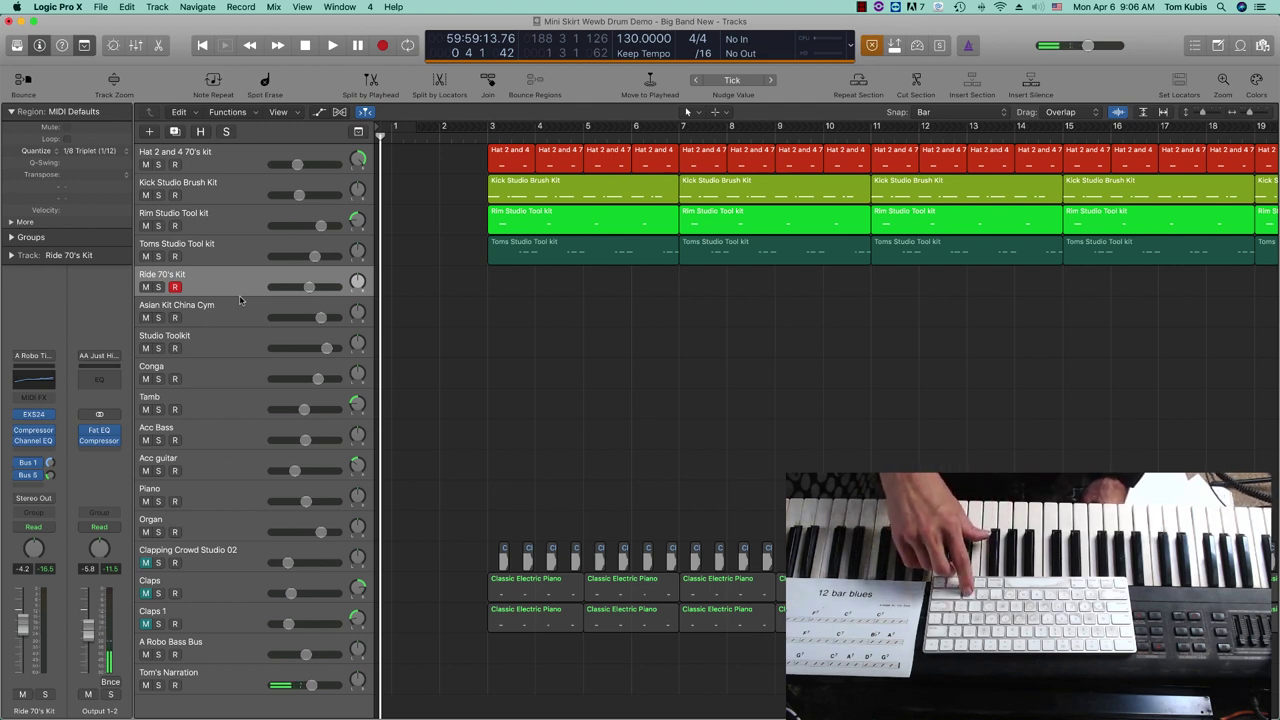
pyautogui.press('r')
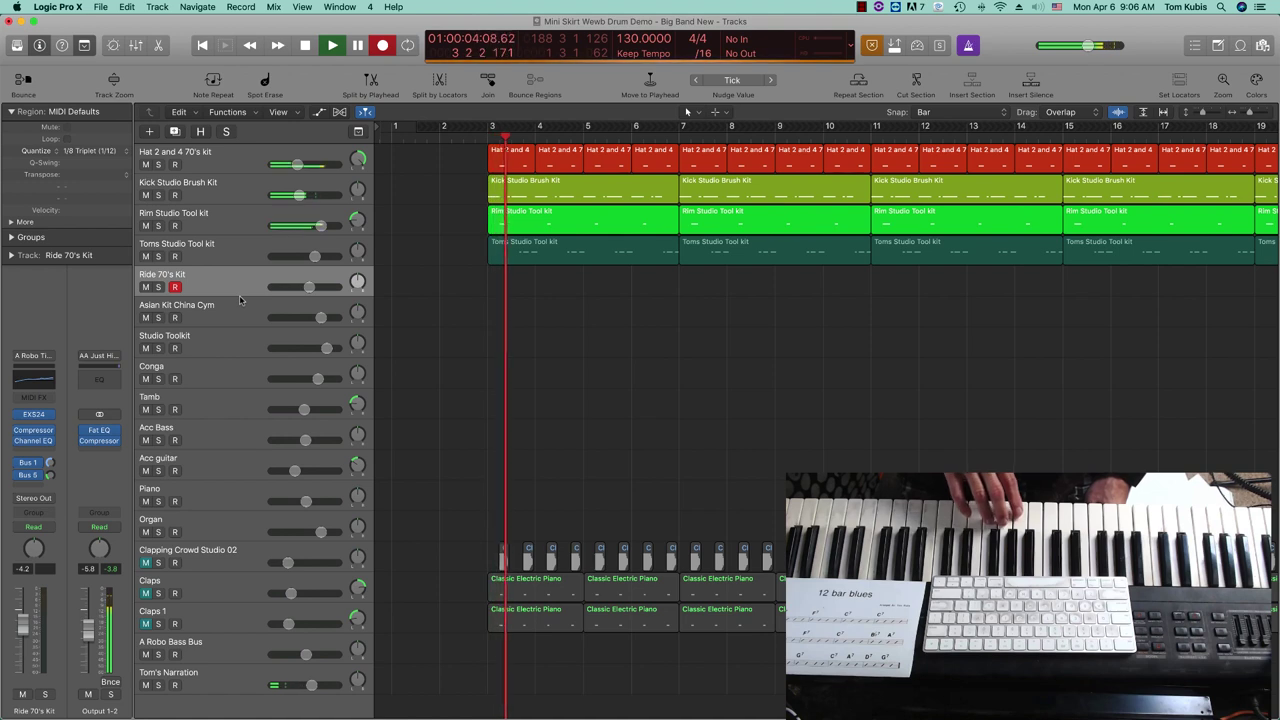
pyautogui.press('space')
# - Record a ride cymbal pattern on the Ride 70's Kit track from bar 2 until just past bar 27
pyautogui.press(',')
pyautogui.press(',')
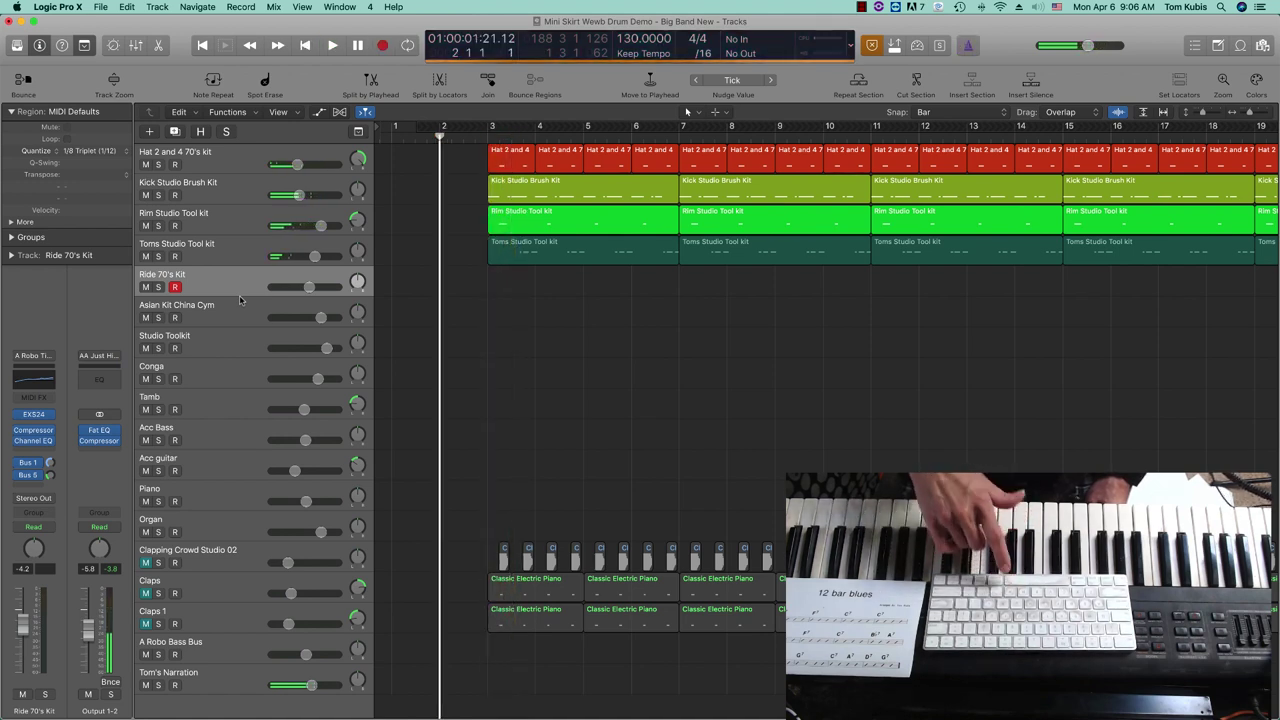
pyautogui.press('r')
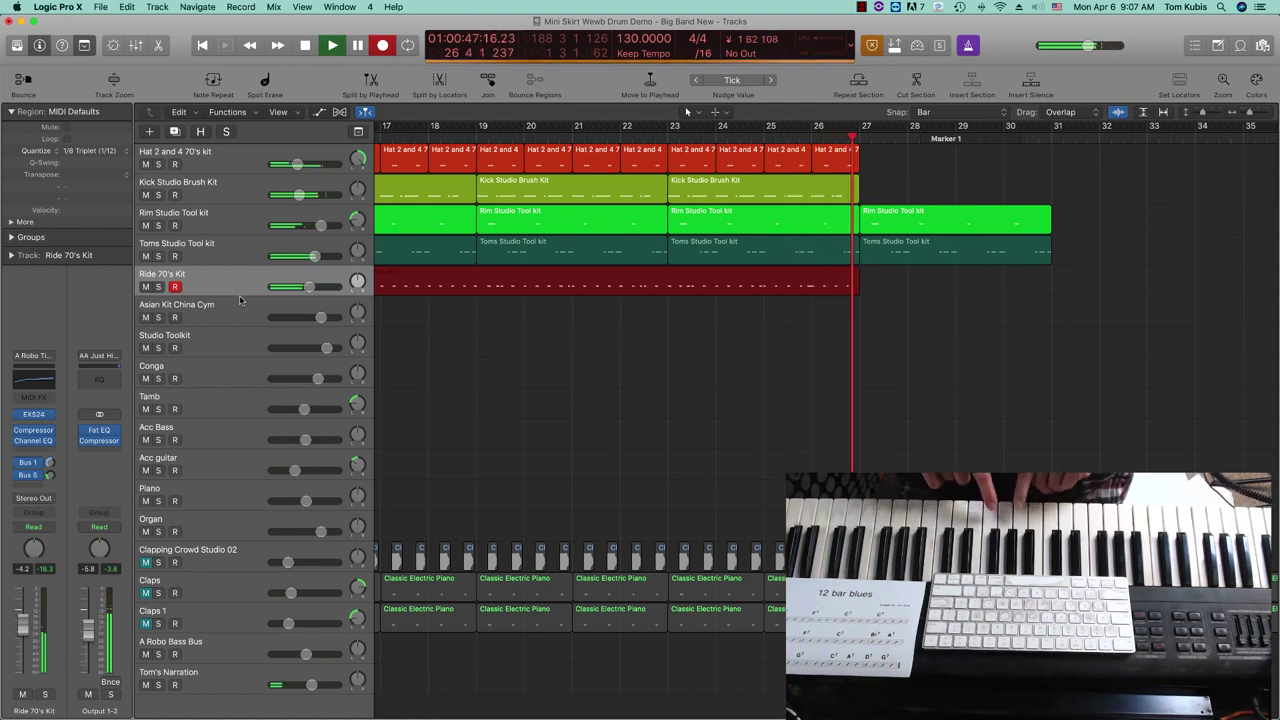
pyautogui.press('space')
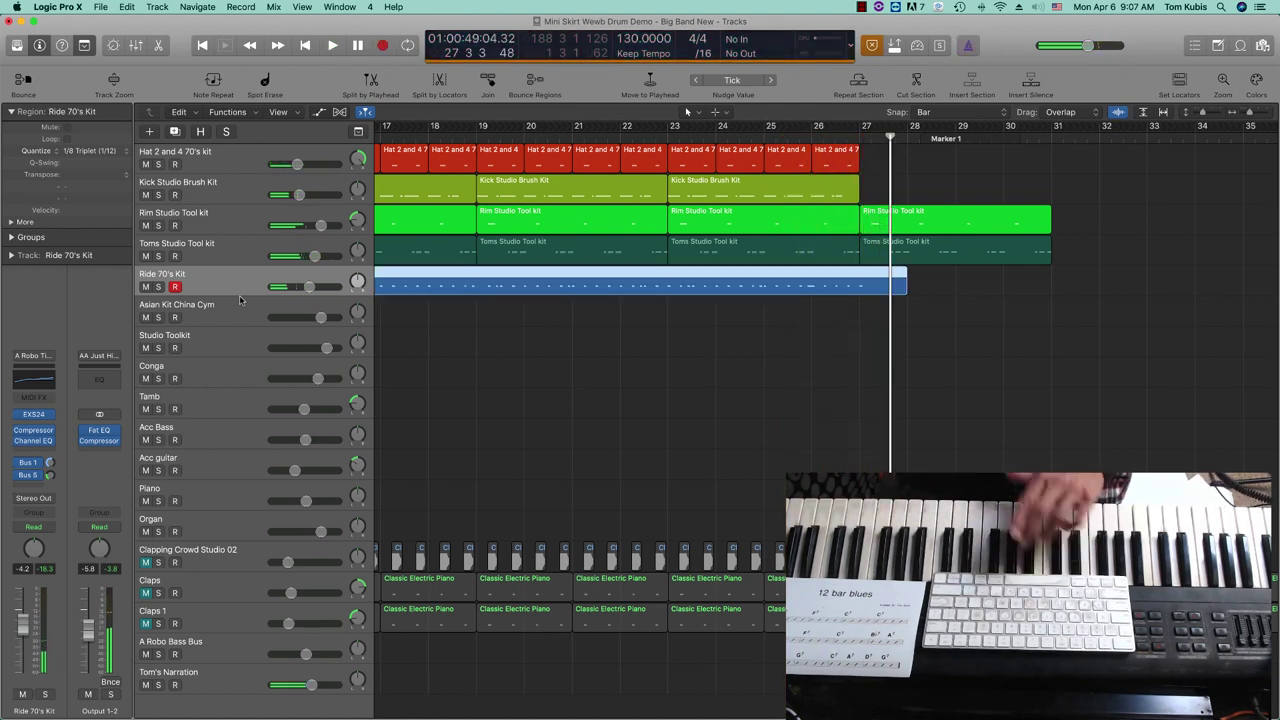
# - Delete the surplus rim and toms regions that start at bar 27
pyautogui.click(986, 212)
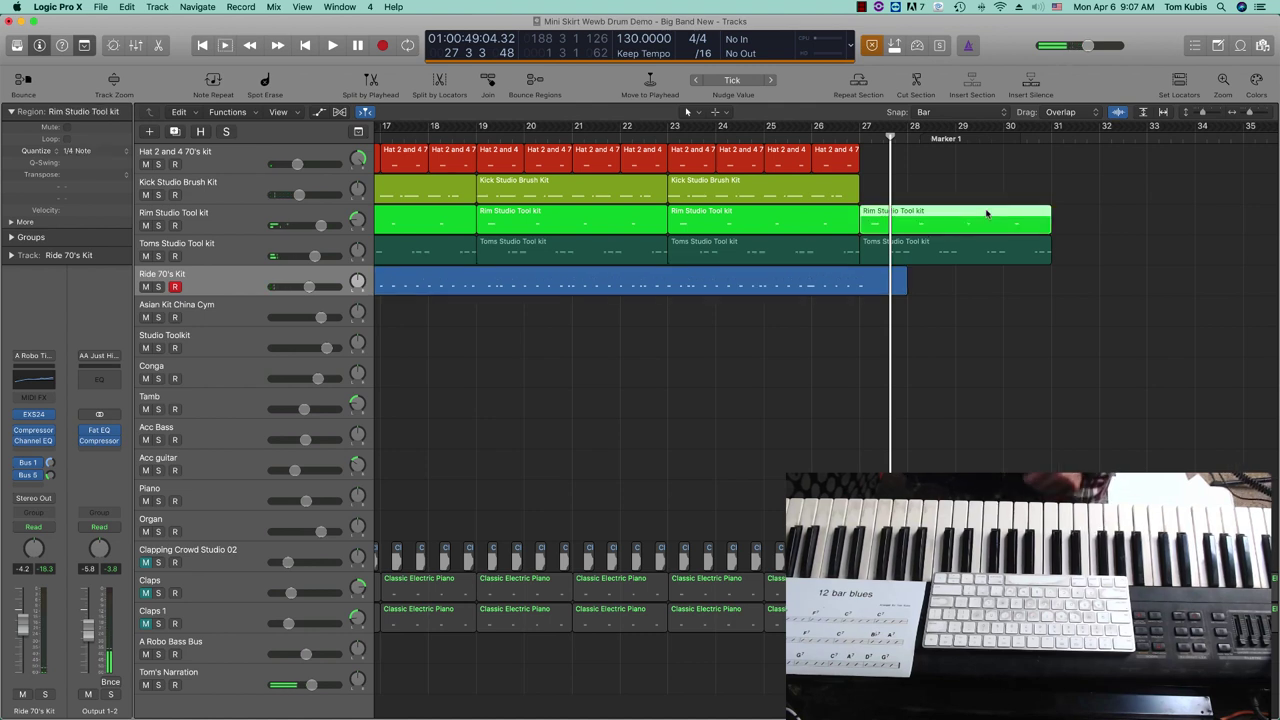
pyautogui.press('BackSpace')
pyautogui.click(982, 246)
pyautogui.press('BackSpace')
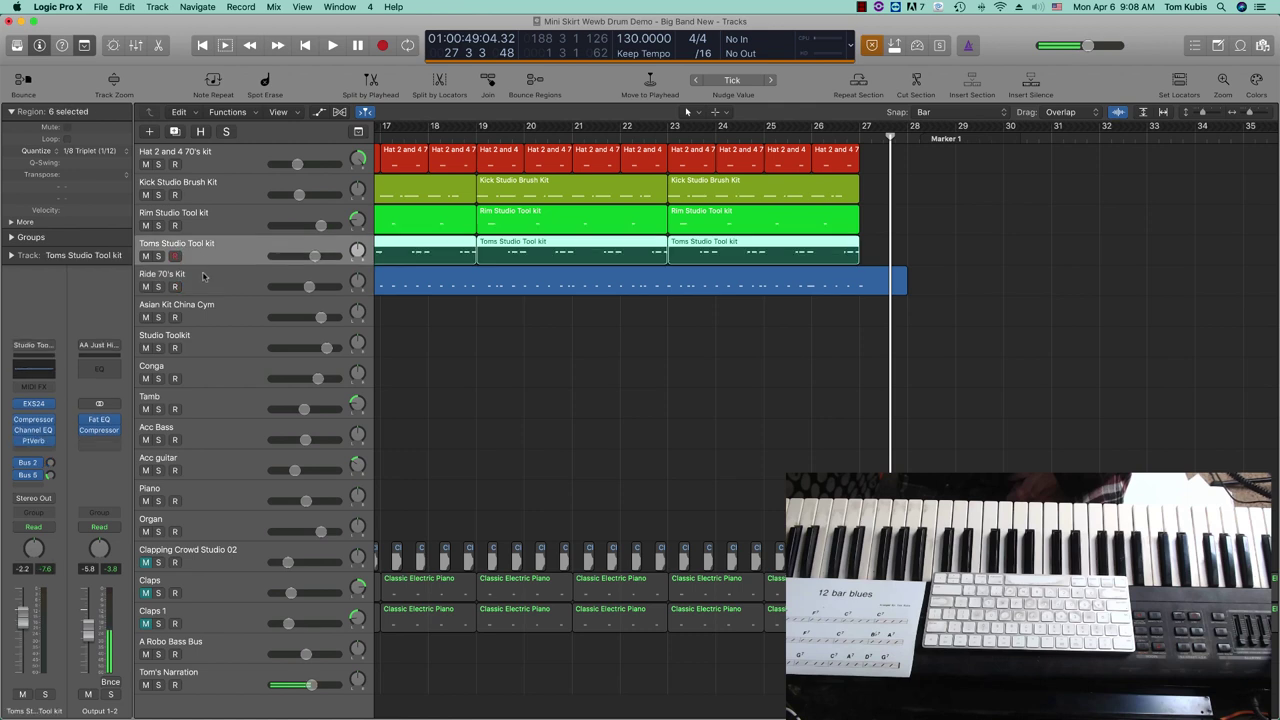
# - Create a new track with the Ride 70's Kit track's settings and rename it Crash
pyautogui.click(203, 281)
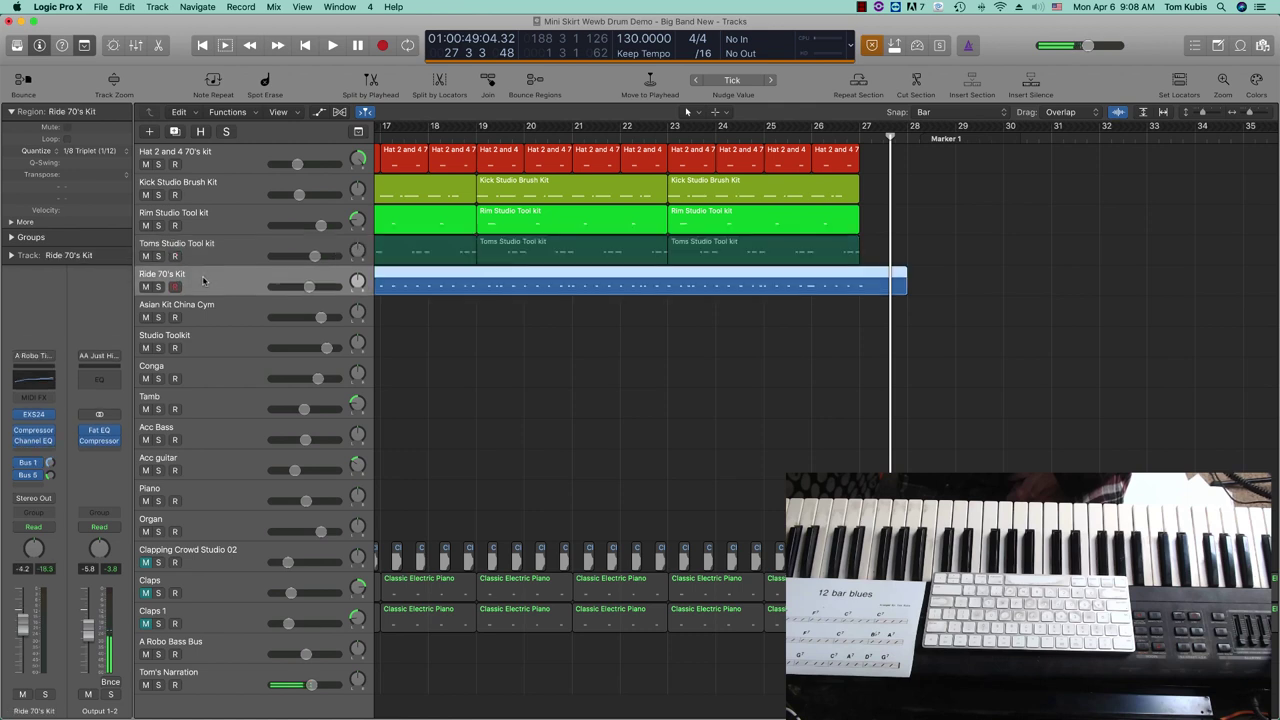
pyautogui.click(174, 131)
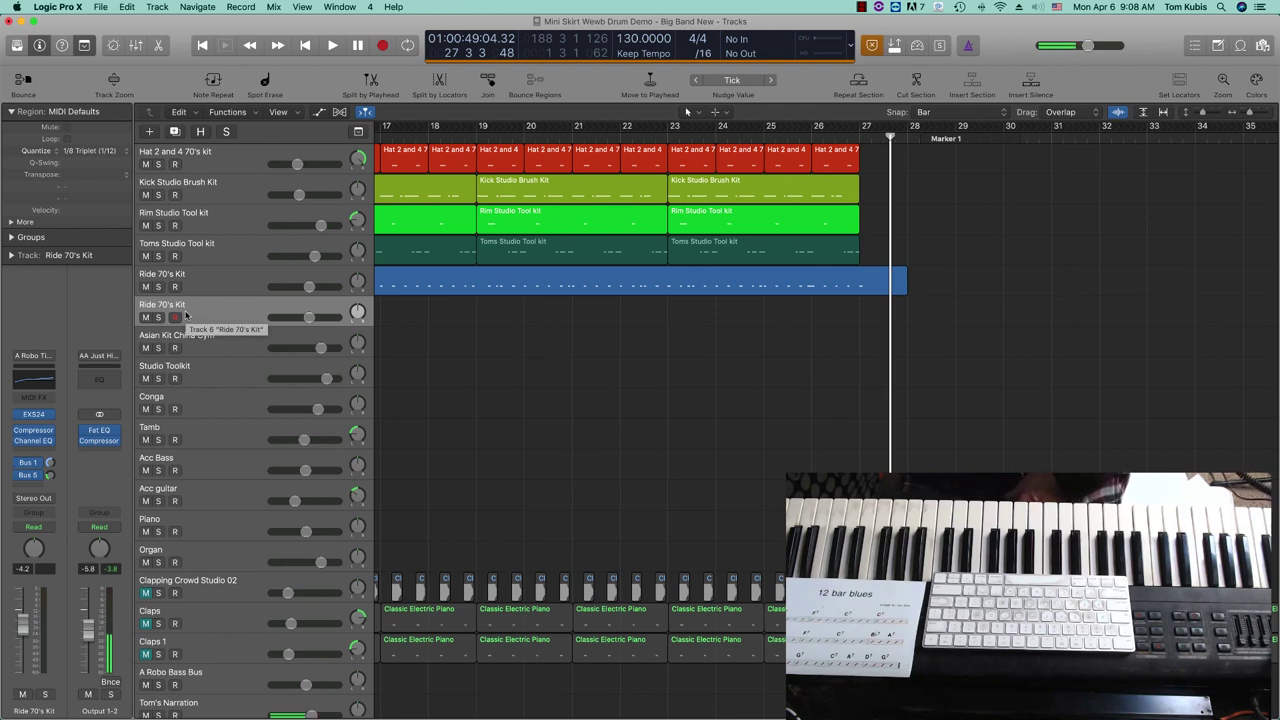
pyautogui.doubleClick(165, 303)
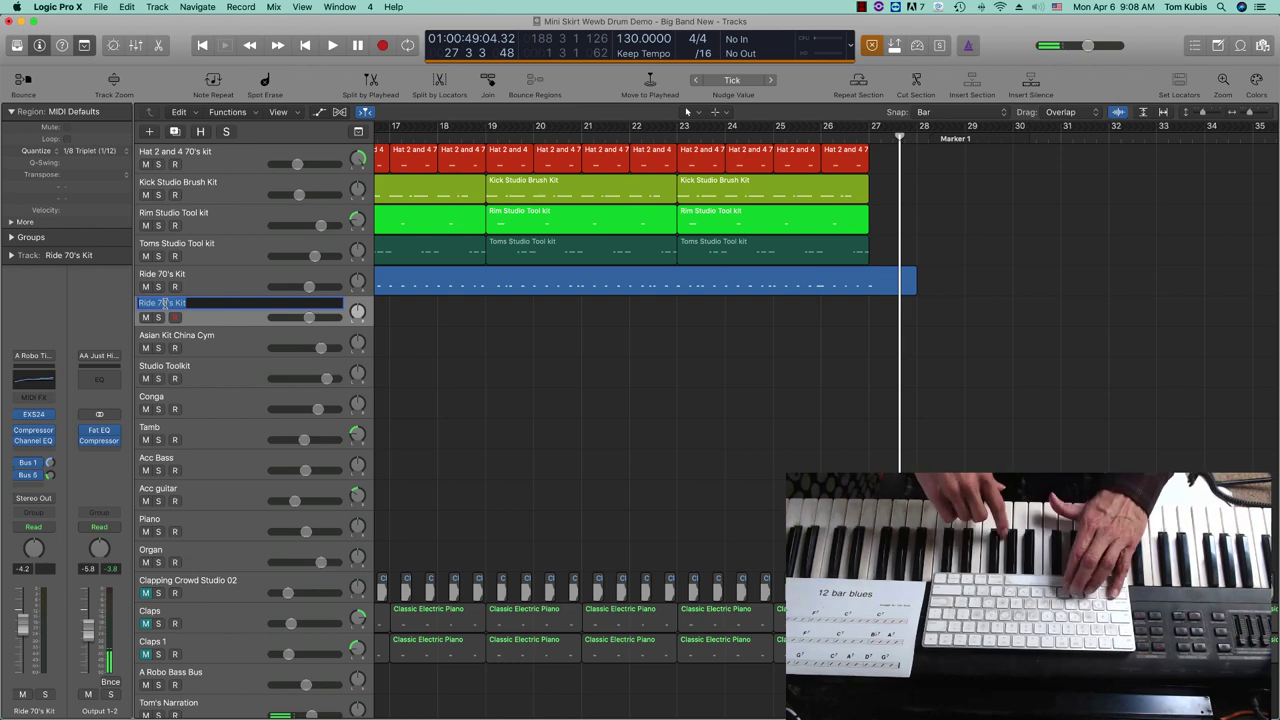
pyautogui.write('Cr')
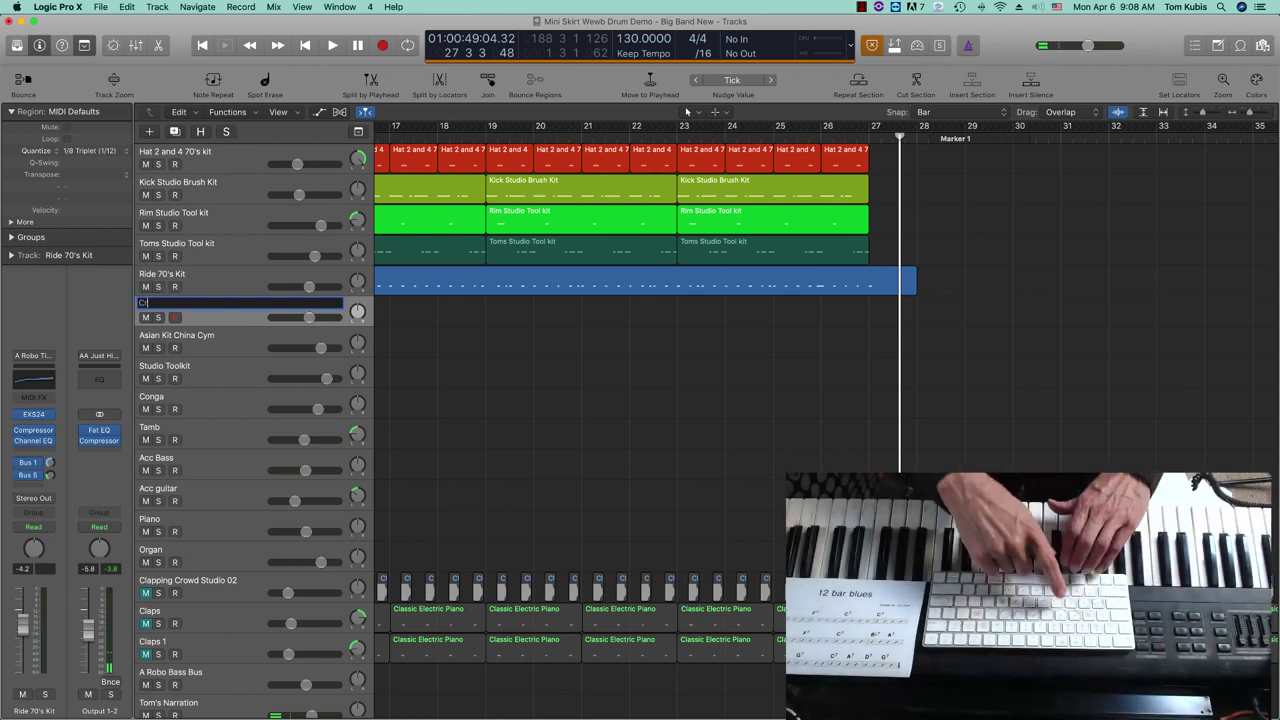
pyautogui.write('ash')
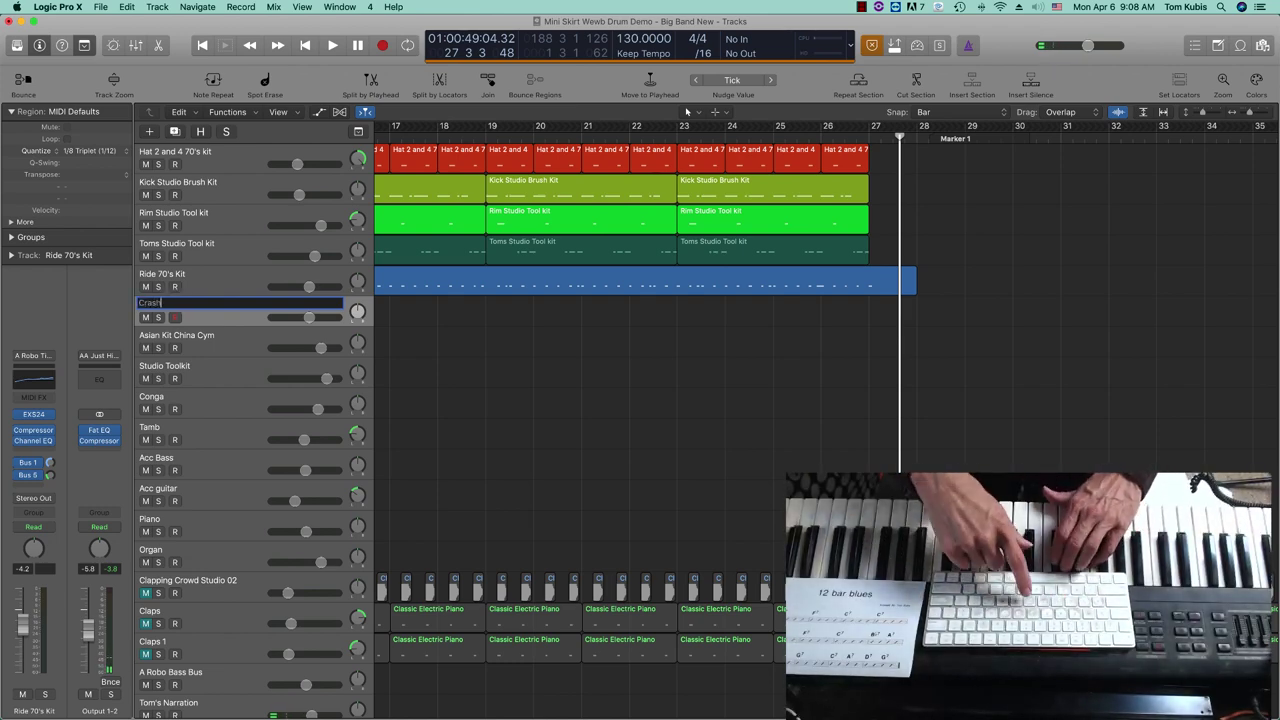
pyautogui.press('Return')
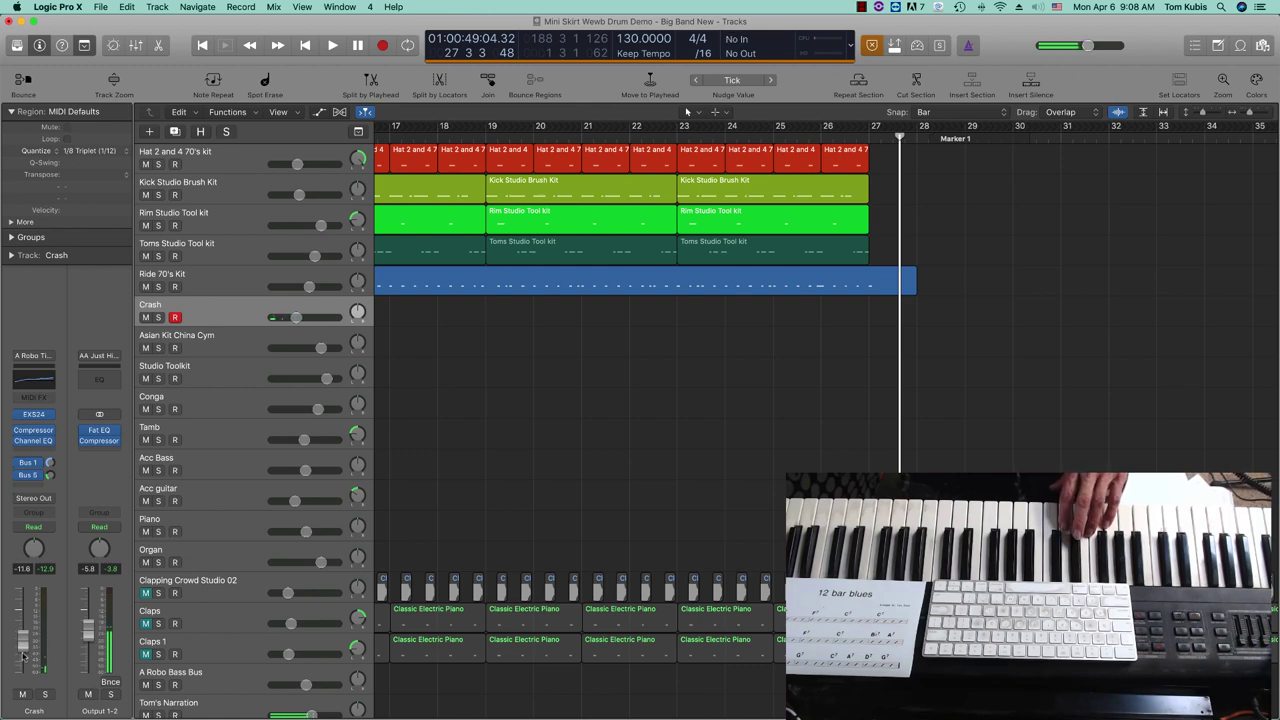
# - Set the default quantize to 1/4 Triplet (1/6) and record crash hits at bars 3 and 15 on the Crash track
pyautogui.hscroll(-15, 432, 505)
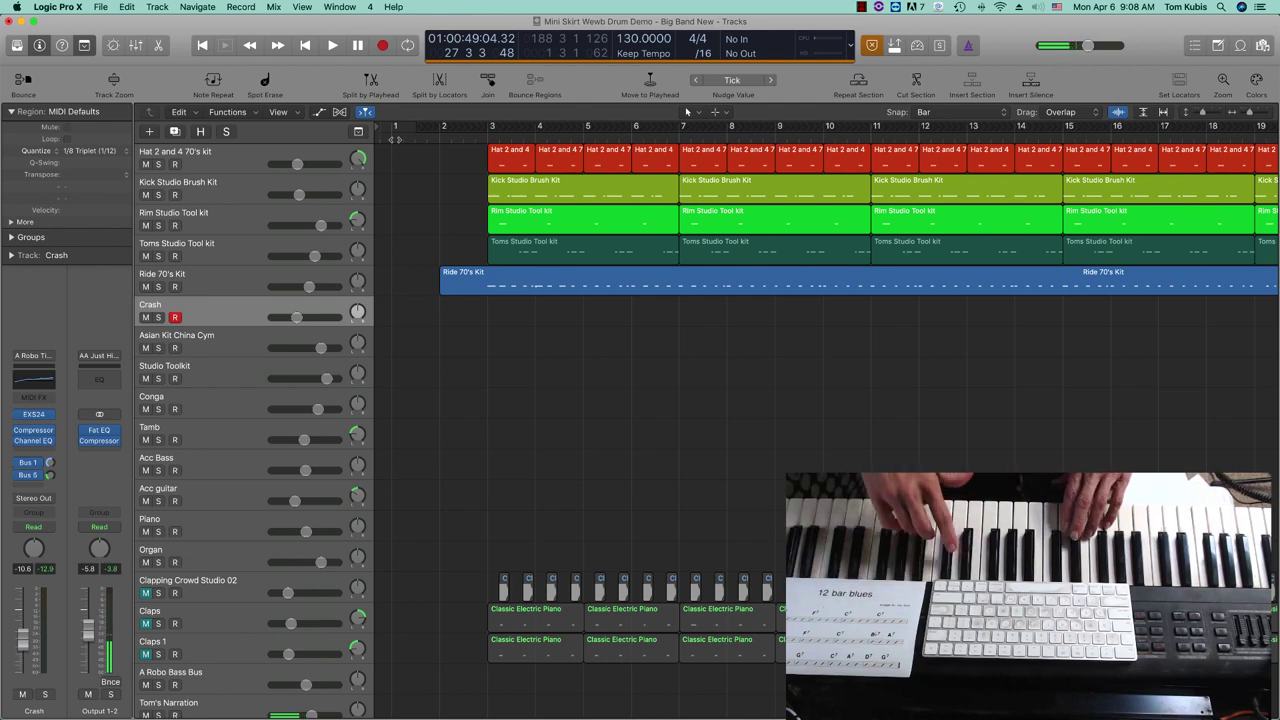
pyautogui.click(93, 150)
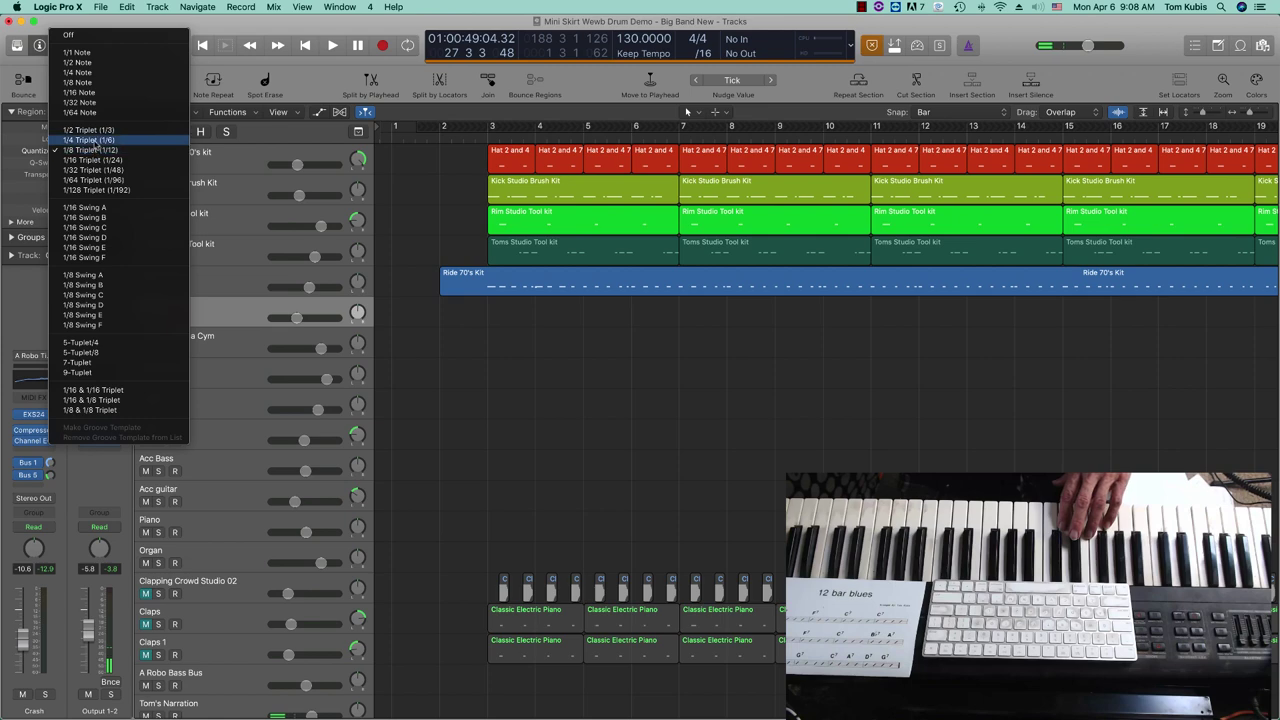
pyautogui.click(90, 140)
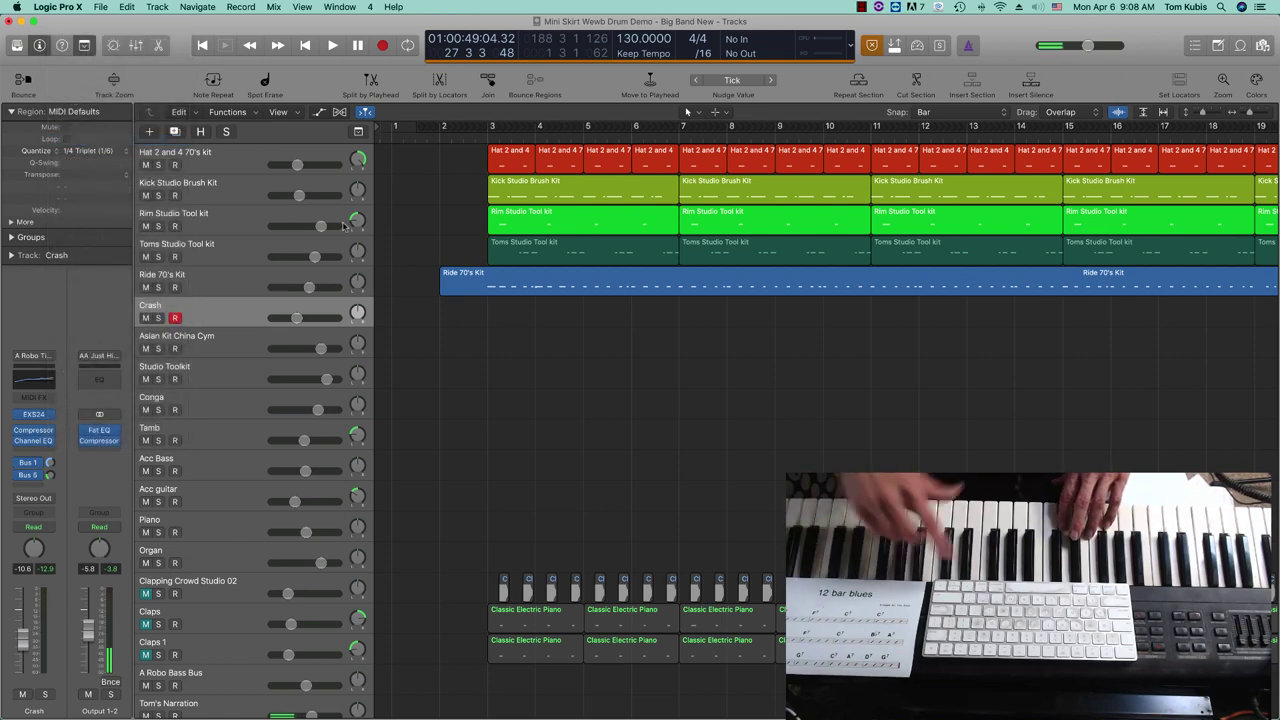
pyautogui.press('Return')
pyautogui.press('r')
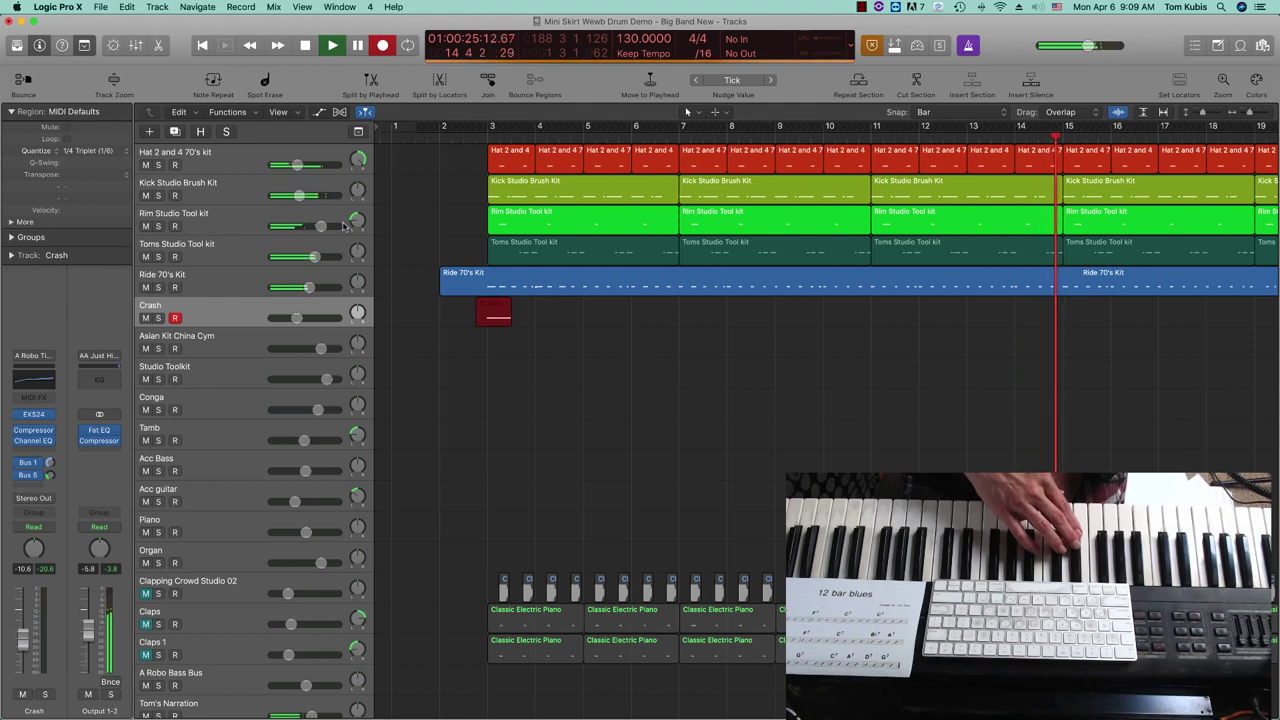
pyautogui.press('space')
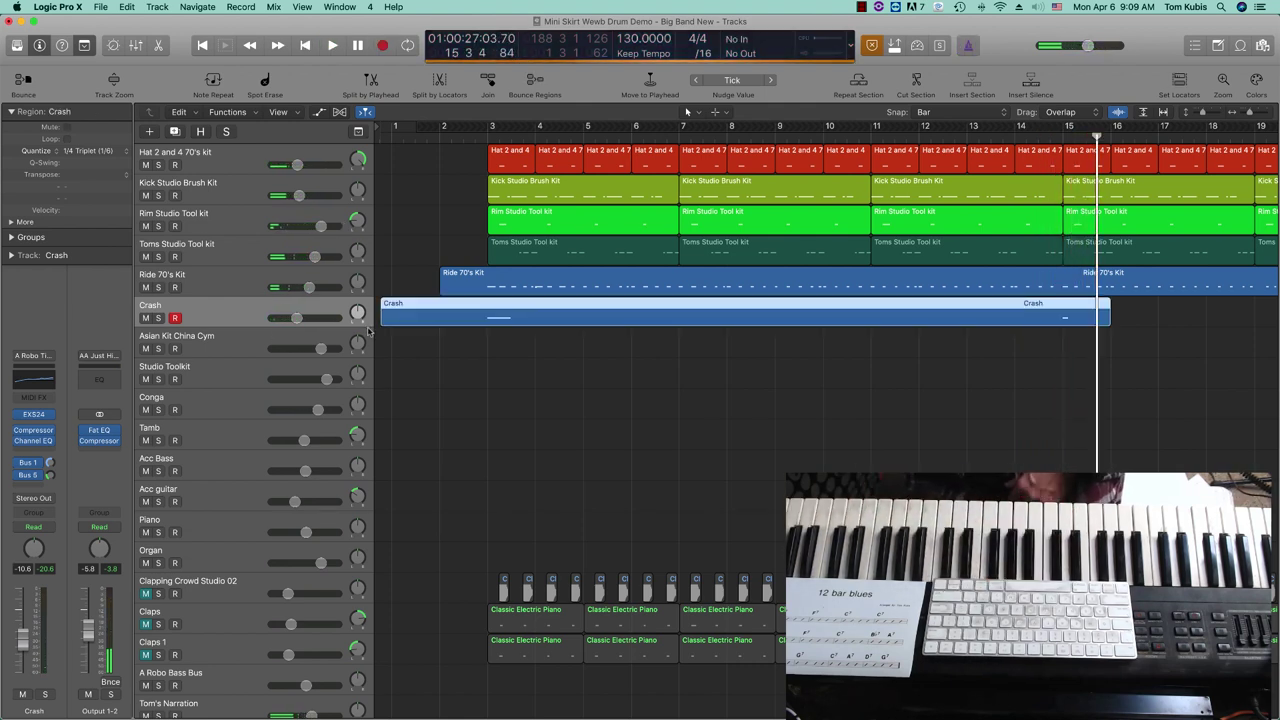
# - Trim the Crash region to start at bar 2 and delete the leftover fragment before it
pyautogui.moveTo(382, 318); pyautogui.dragTo(431, 326)
pyautogui.press('Delete')
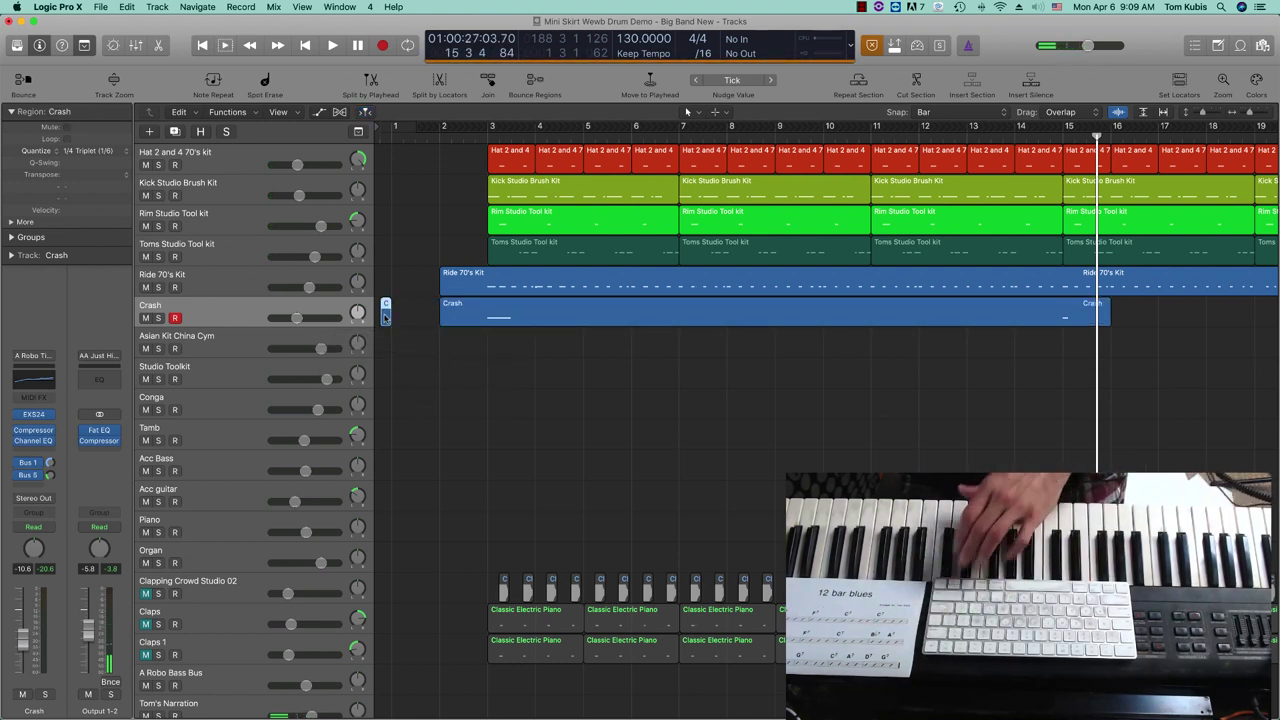
pyautogui.press('Delete')
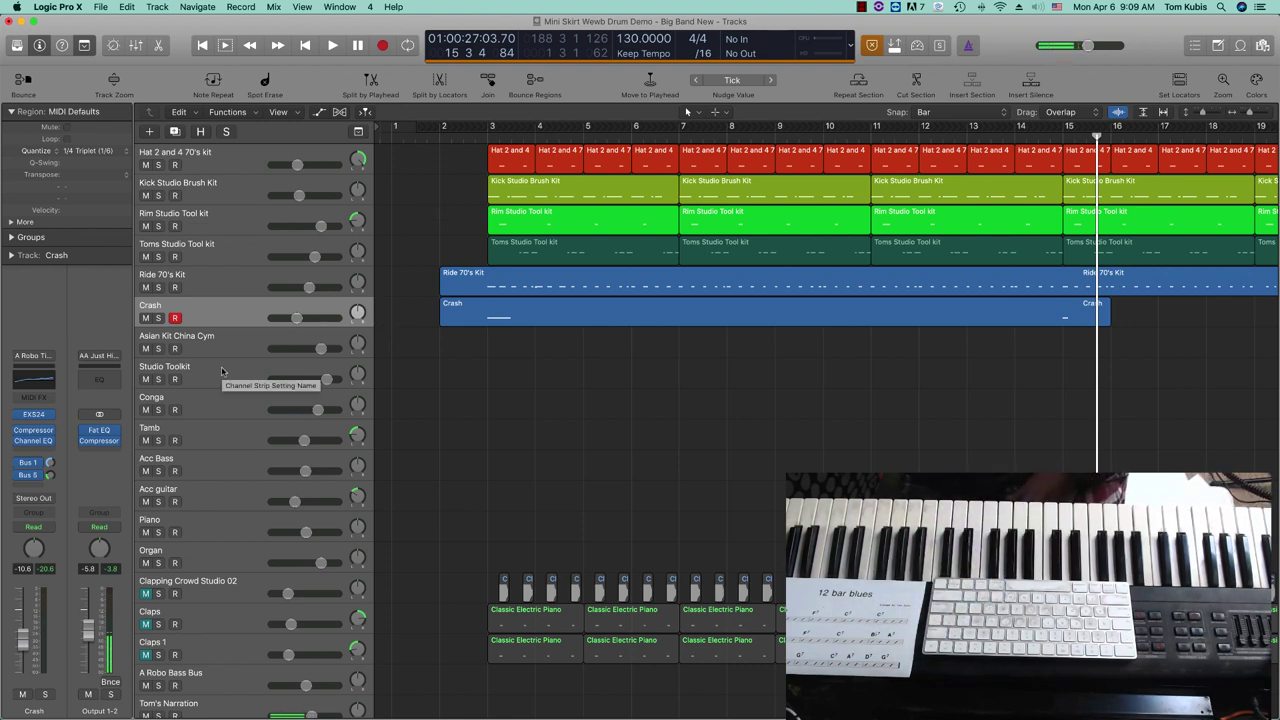
# - Select the Acc Bass track and check which instrument its EXS24 sampler has loaded
pyautogui.click(210, 467)
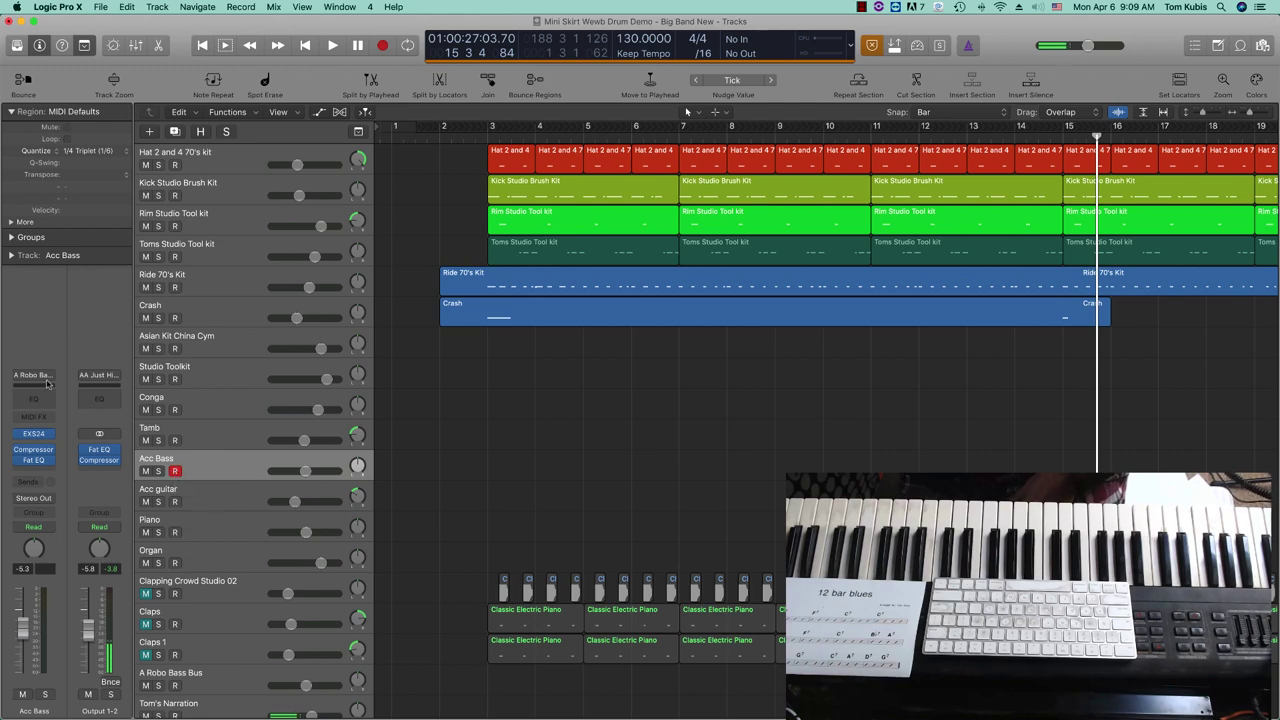
pyautogui.click(35, 435)
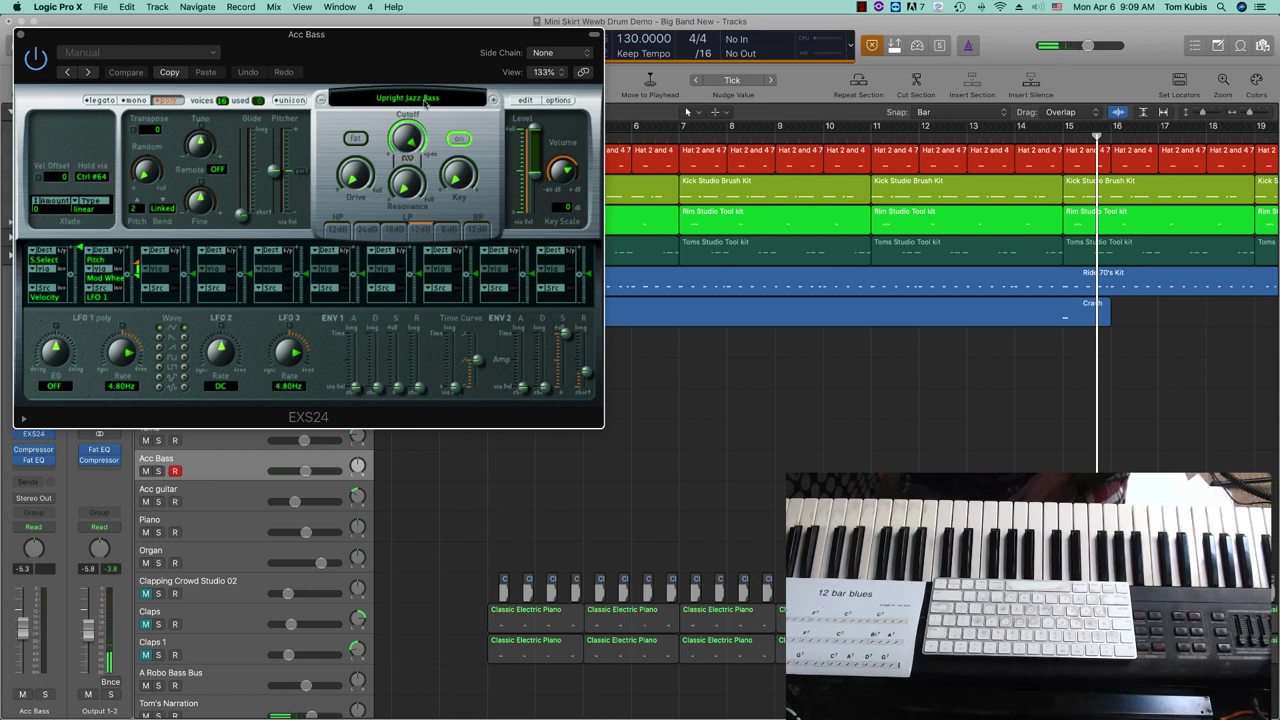
pyautogui.click(20, 36)
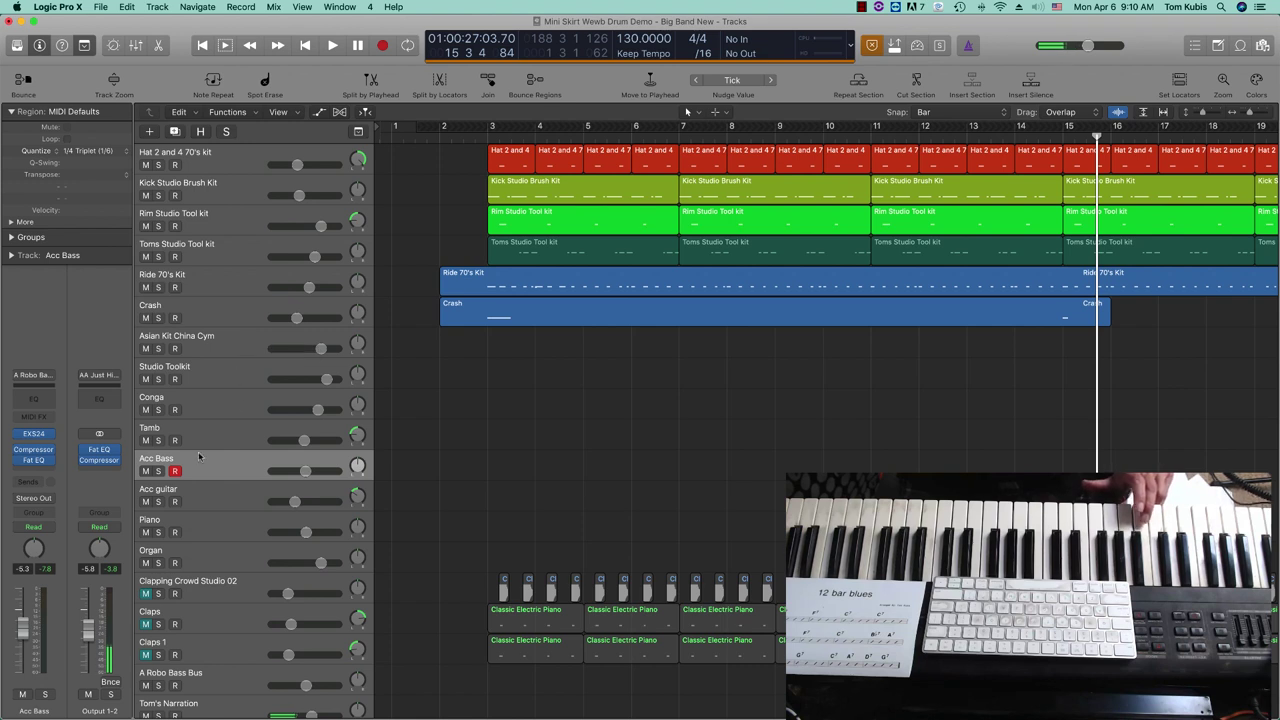
# - Set the quantize to 1/8 Triplet (1/12) for both the MIDI defaults on the Acc Bass track and the Crash region
pyautogui.click(94, 151)
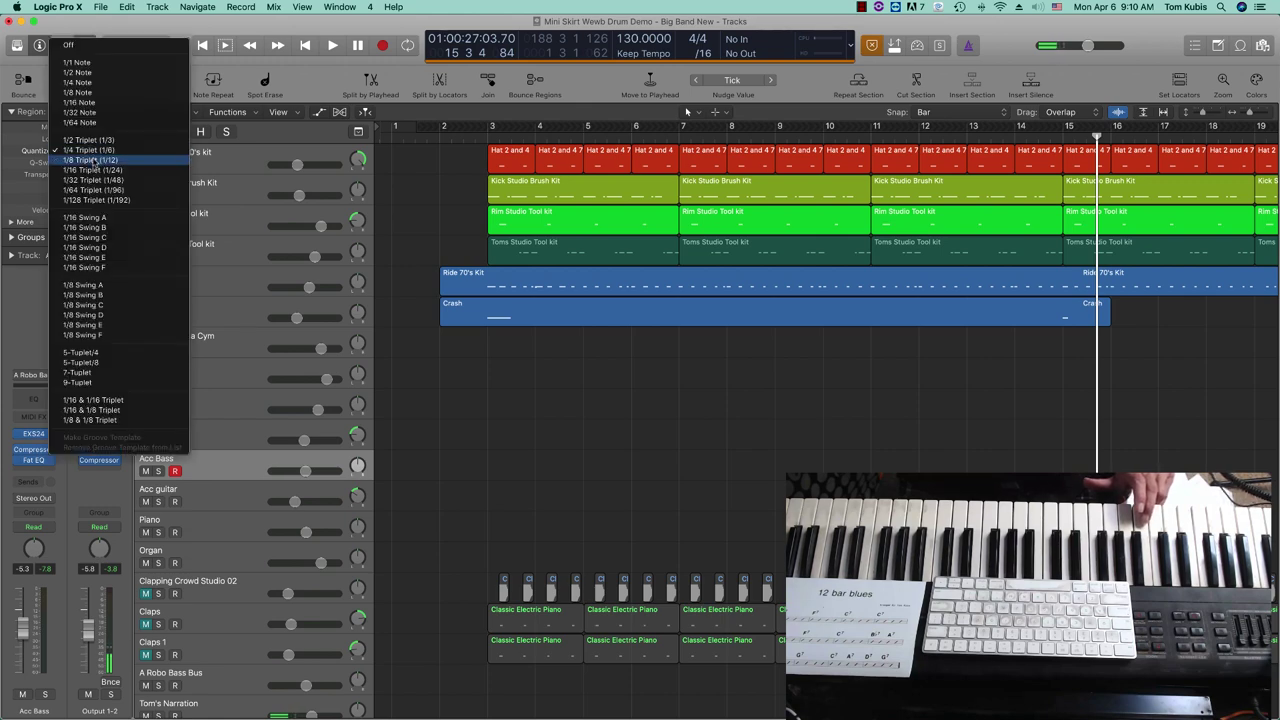
pyautogui.click(94, 161)
pyautogui.click(240, 312)
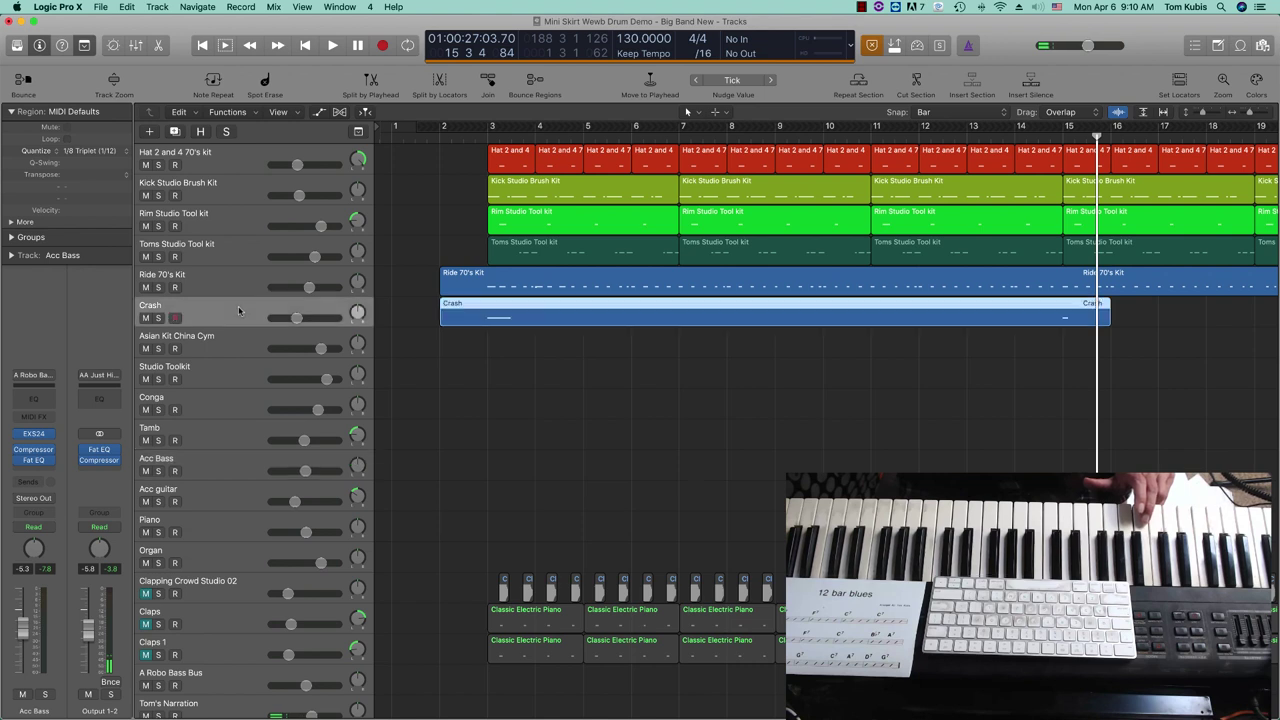
pyautogui.click(101, 152)
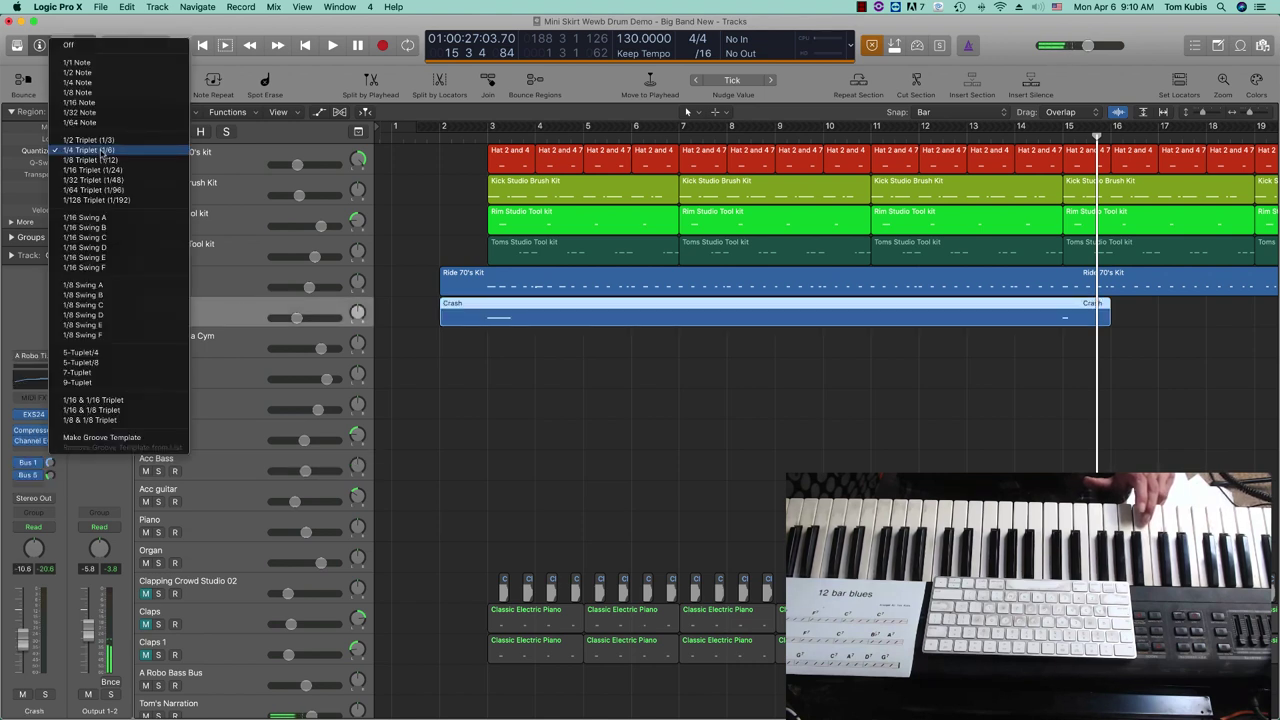
pyautogui.click(98, 160)
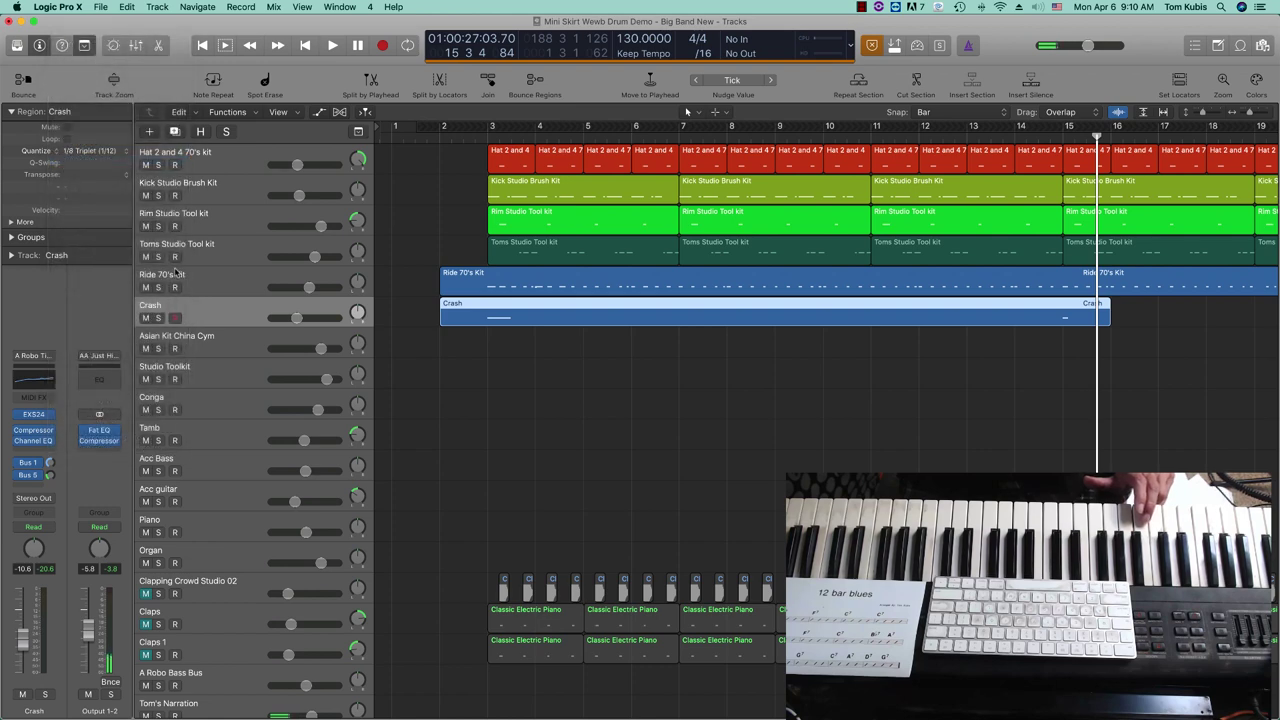
# - Check the quantize settings of the regions on the Ride 70's Kit, Toms Studio Tool kit and Rim Studio Tool kit tracks
pyautogui.click(200, 284)
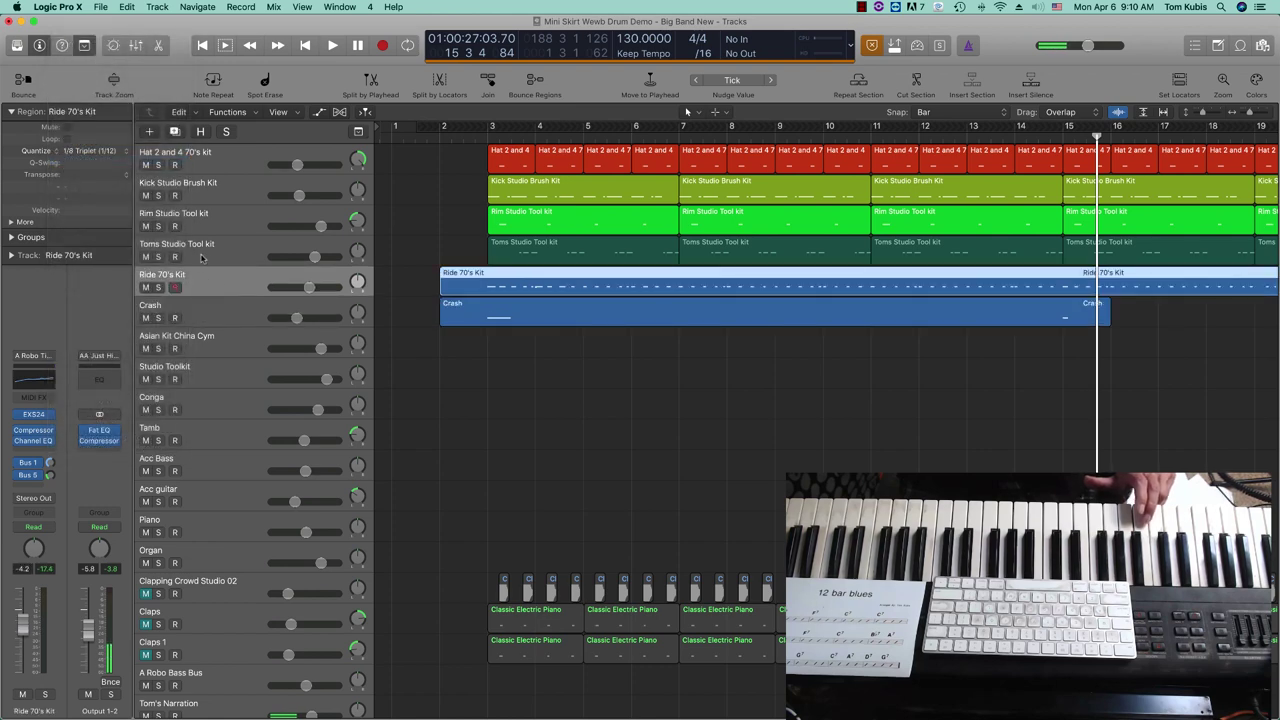
pyautogui.click(204, 253)
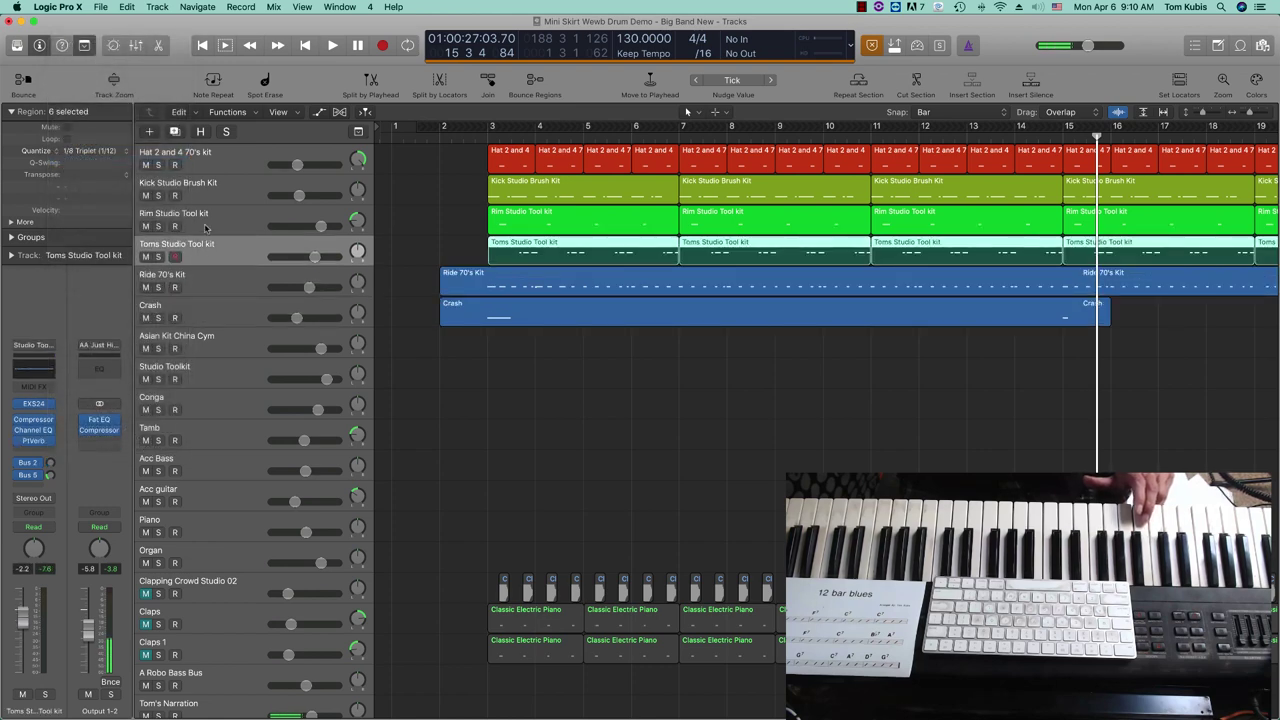
pyautogui.click(206, 229)
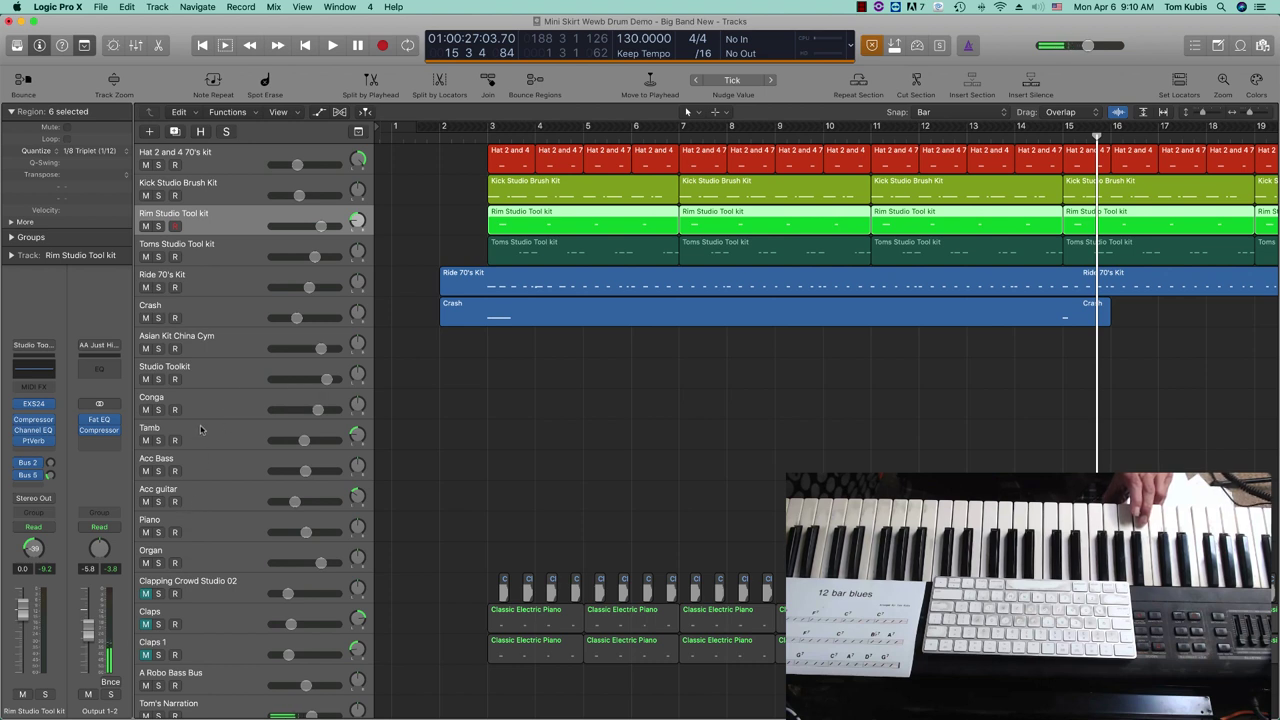
# - Record the bass line on the Acc Bass track from the start of the project until bar 28
pyautogui.click(205, 463)
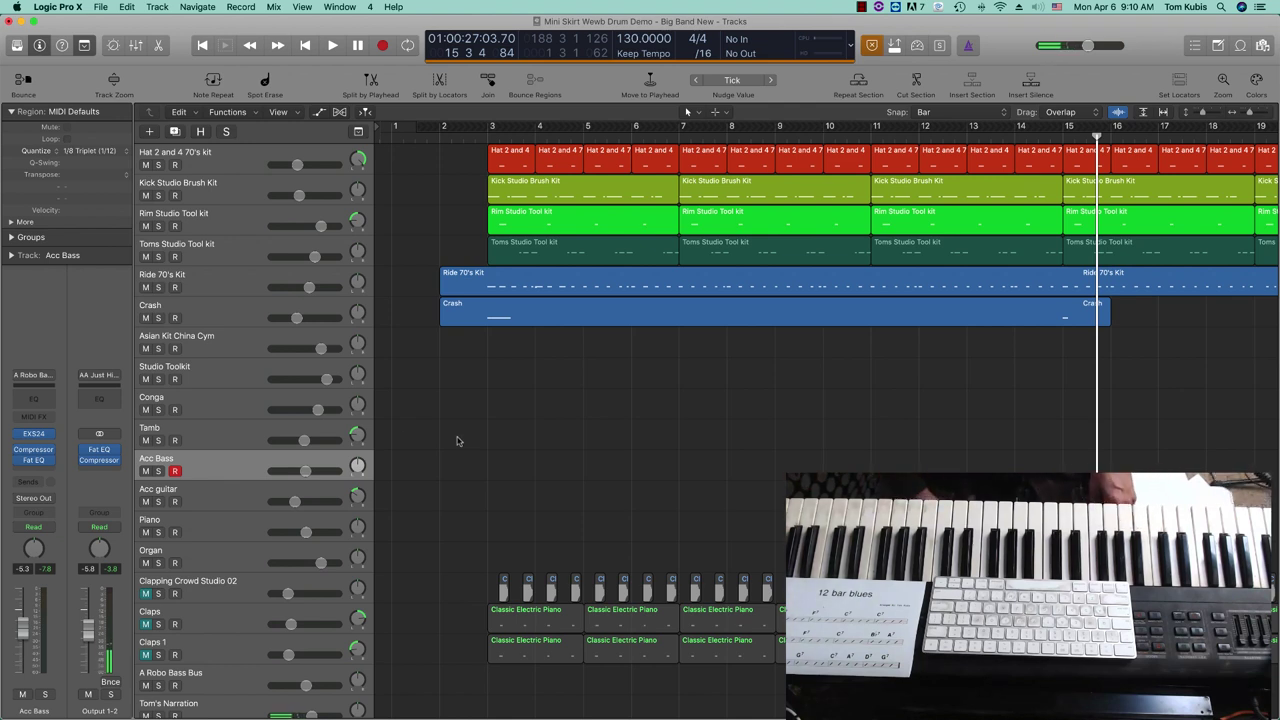
pyautogui.press('Return')
pyautogui.press('r')
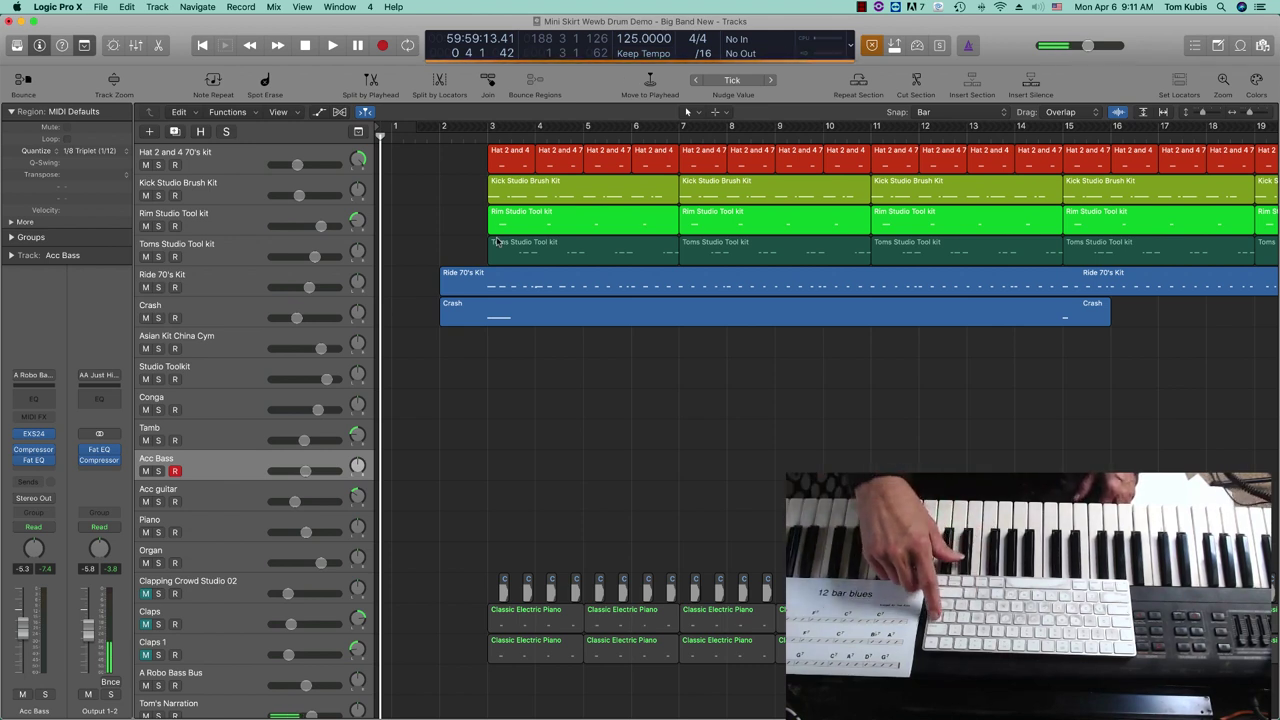
pyautogui.press('r')
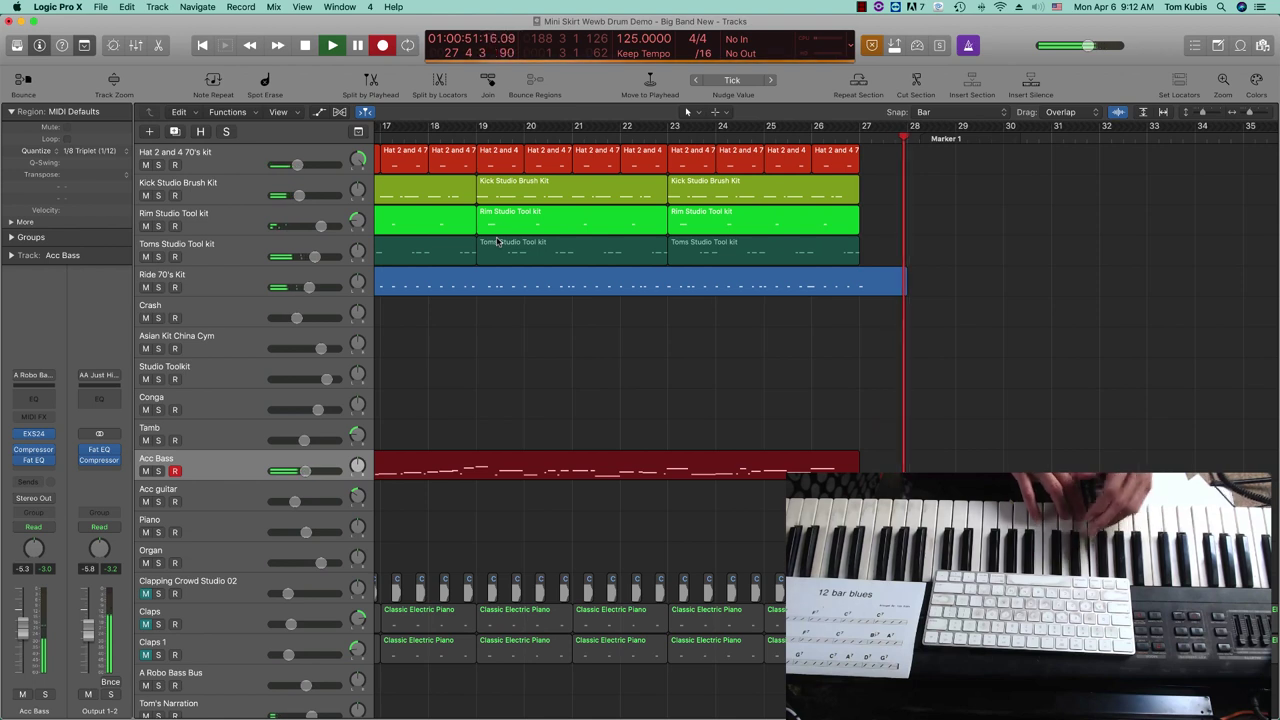
pyautogui.press('space')
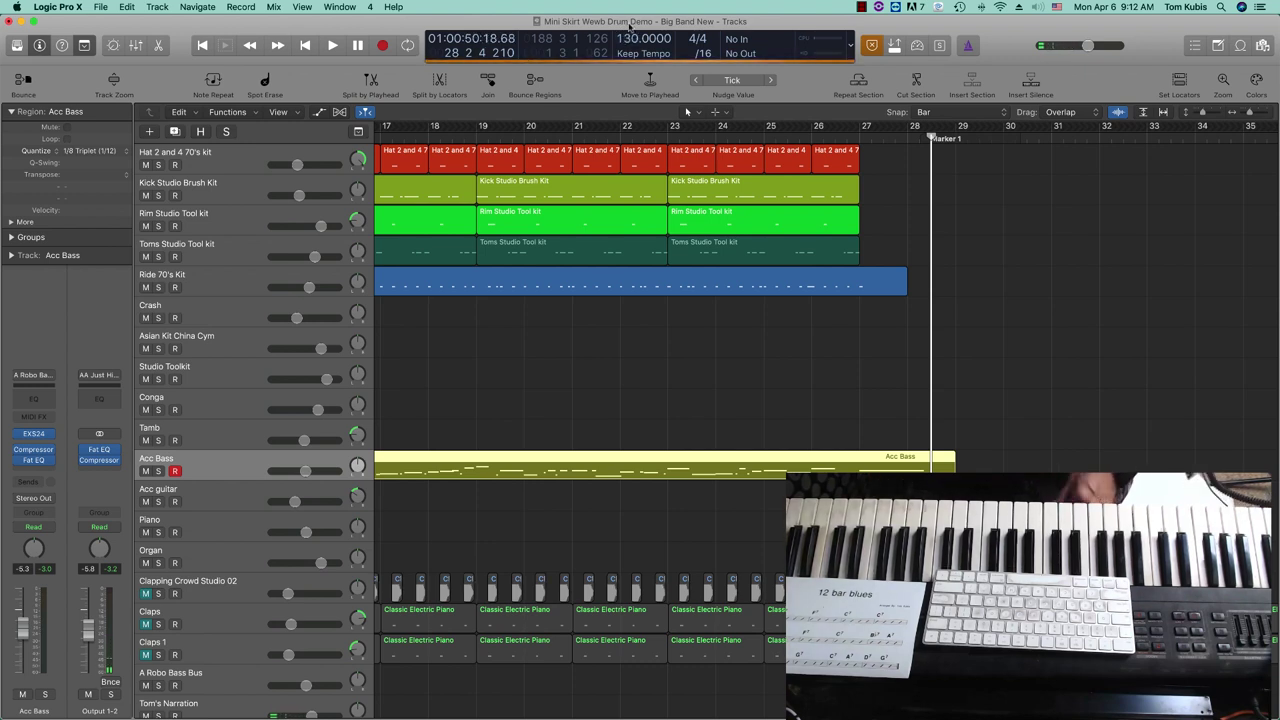
# - Play the arrangement from the beginning to about bar 6 to hear the bass with the drums
pyautogui.press('Return')
pyautogui.press('space')
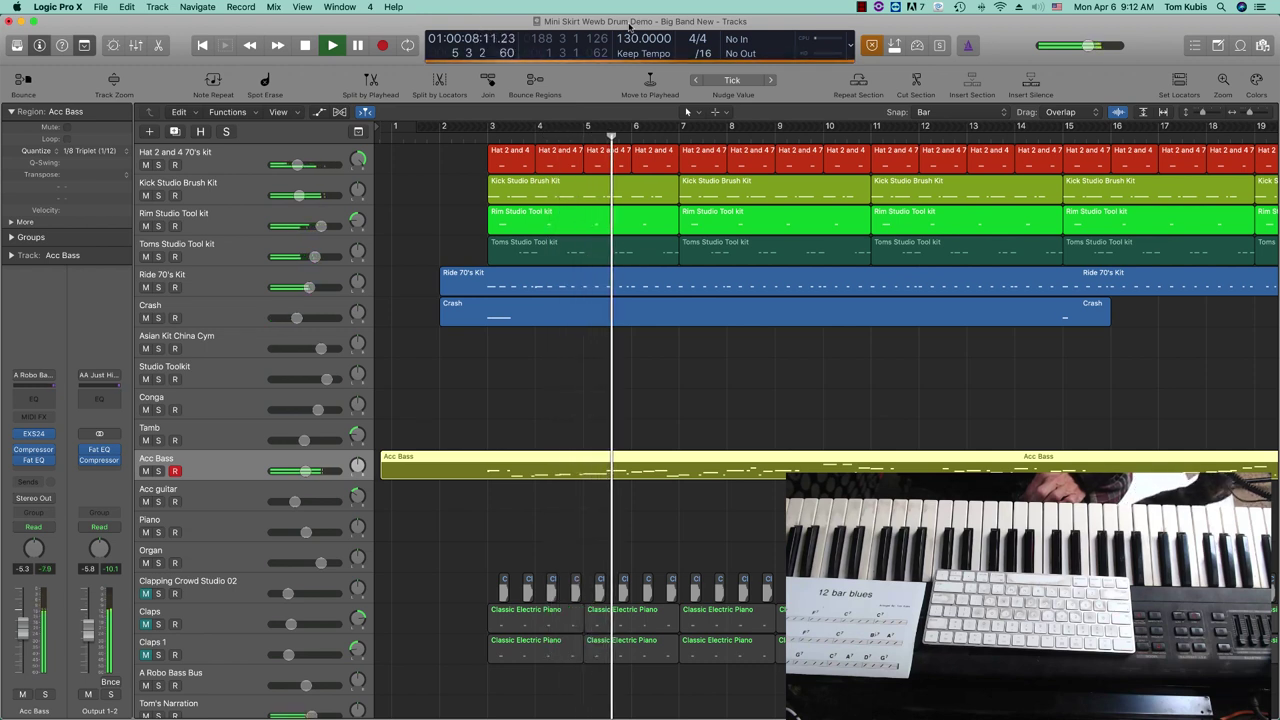
pyautogui.press('space')
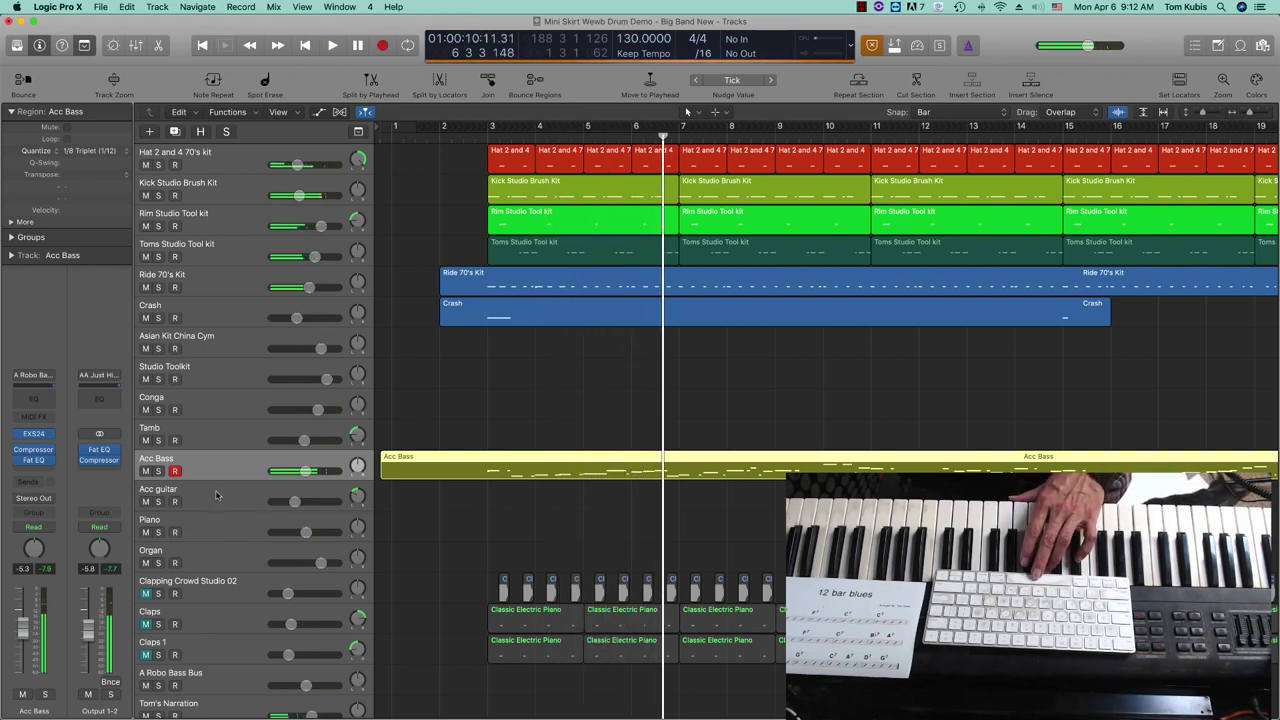
# - Select the Acc guitar track and set its default quantize to Off
pyautogui.click(200, 492)
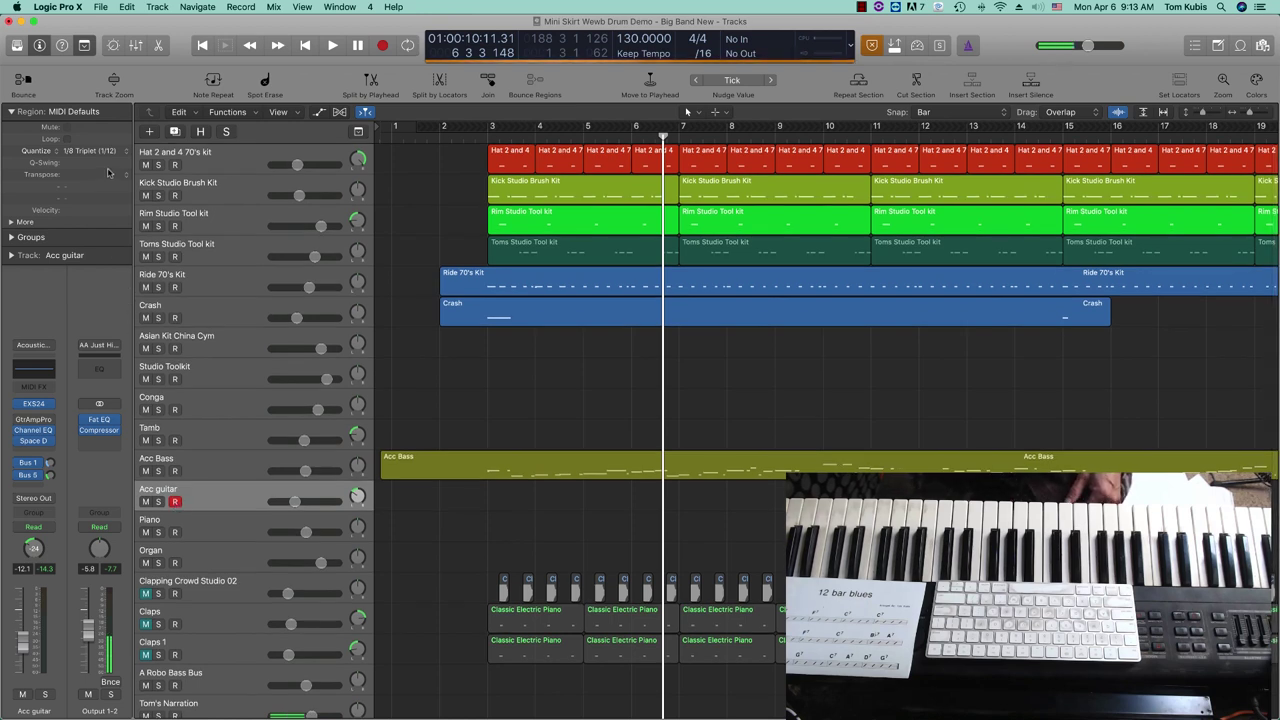
pyautogui.moveTo(108, 173)
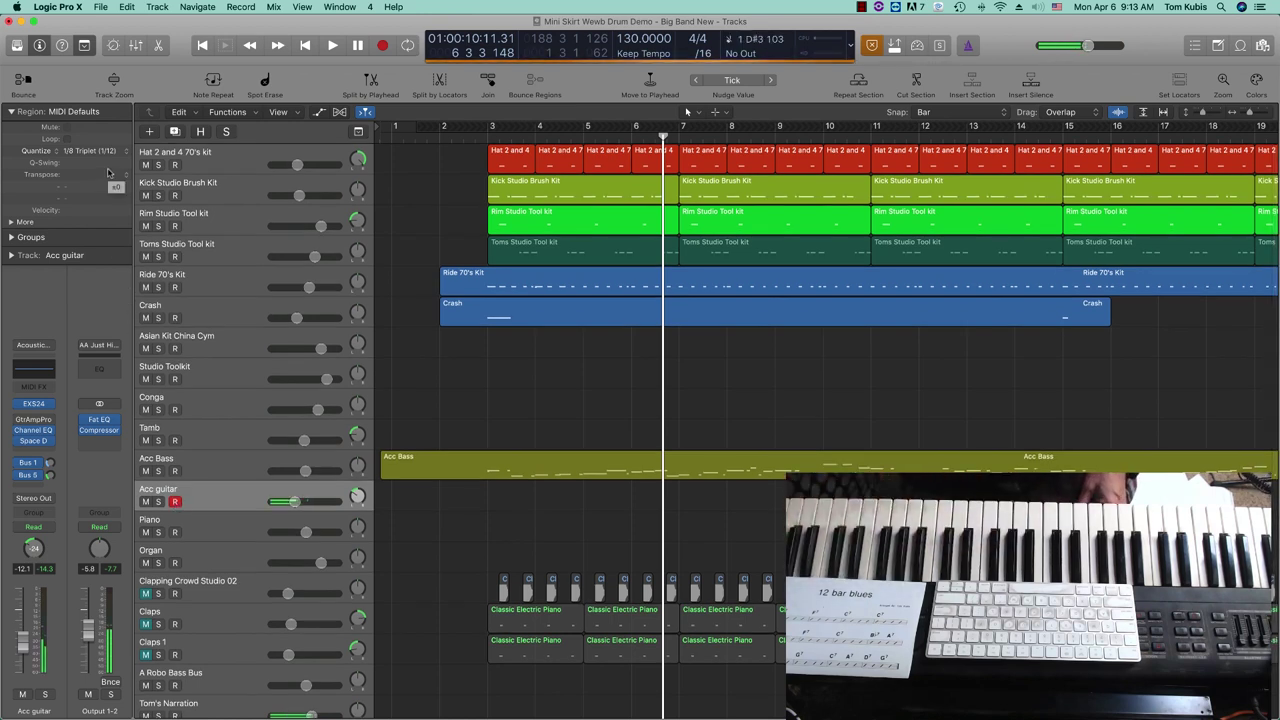
pyautogui.click(105, 152)
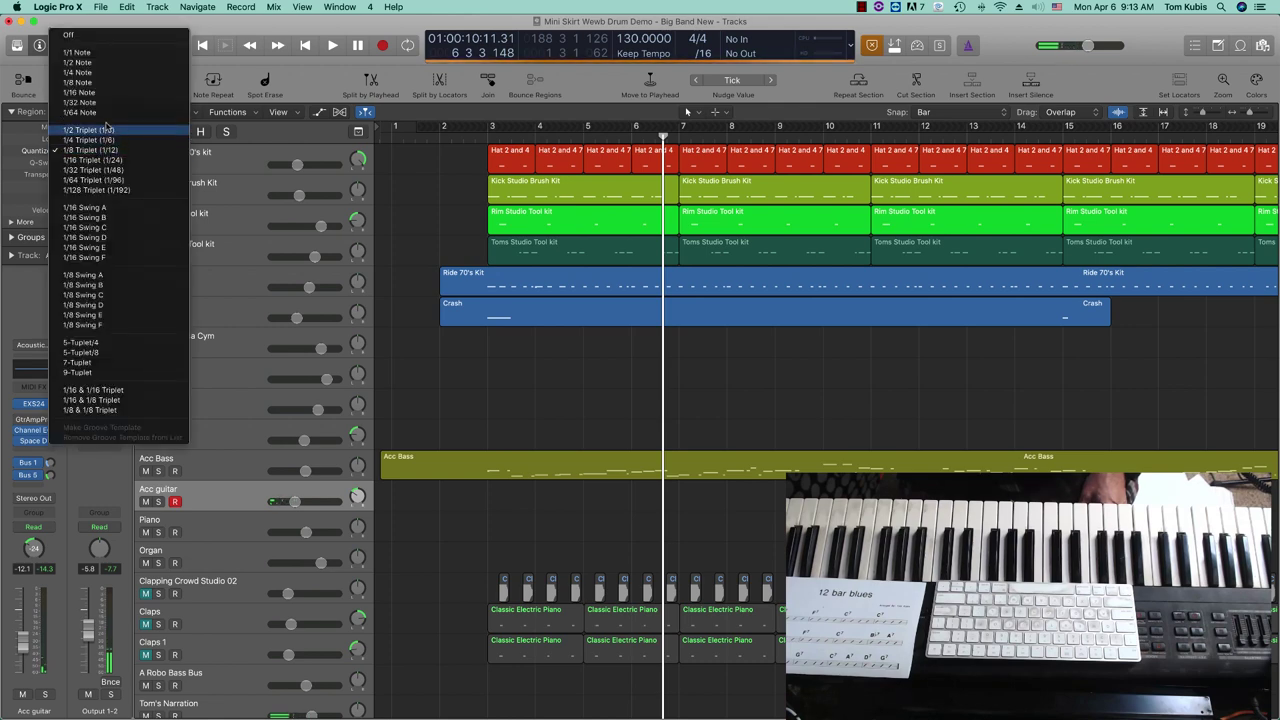
pyautogui.click(111, 37)
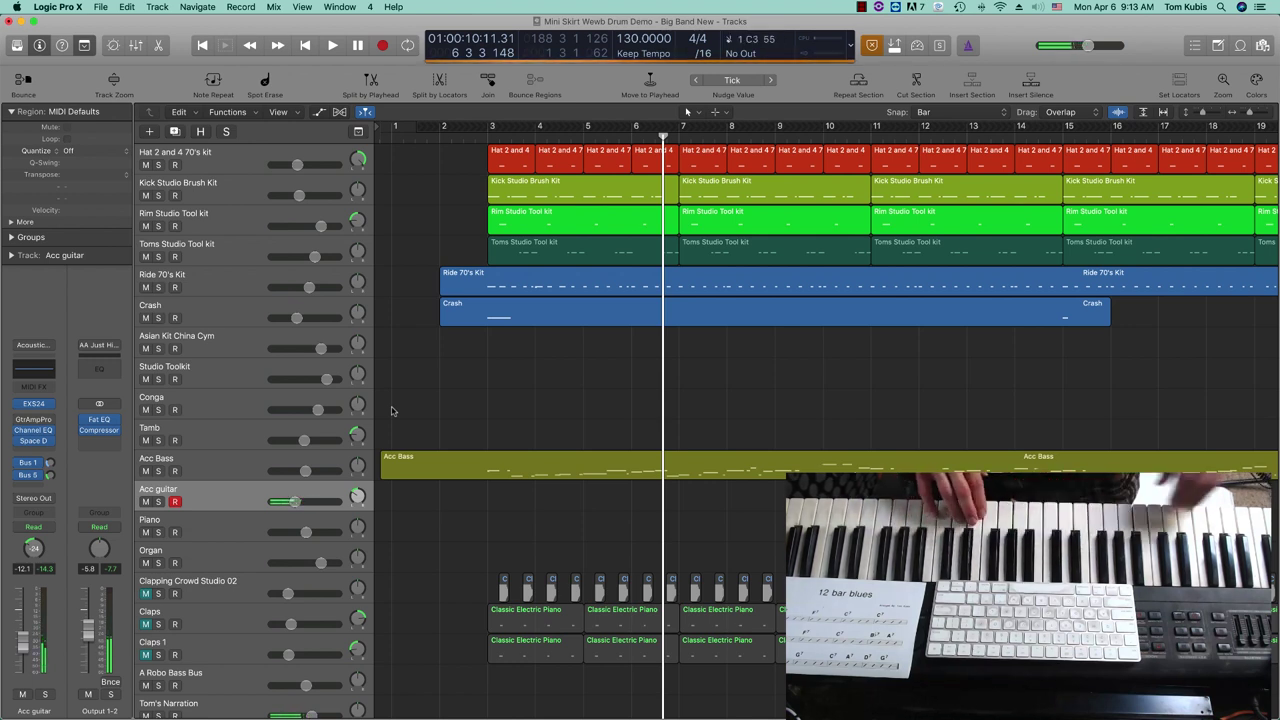
# - Record the guitar chords on the Acc guitar track from the start of the project to the end of bar 26
pyautogui.press('Return')
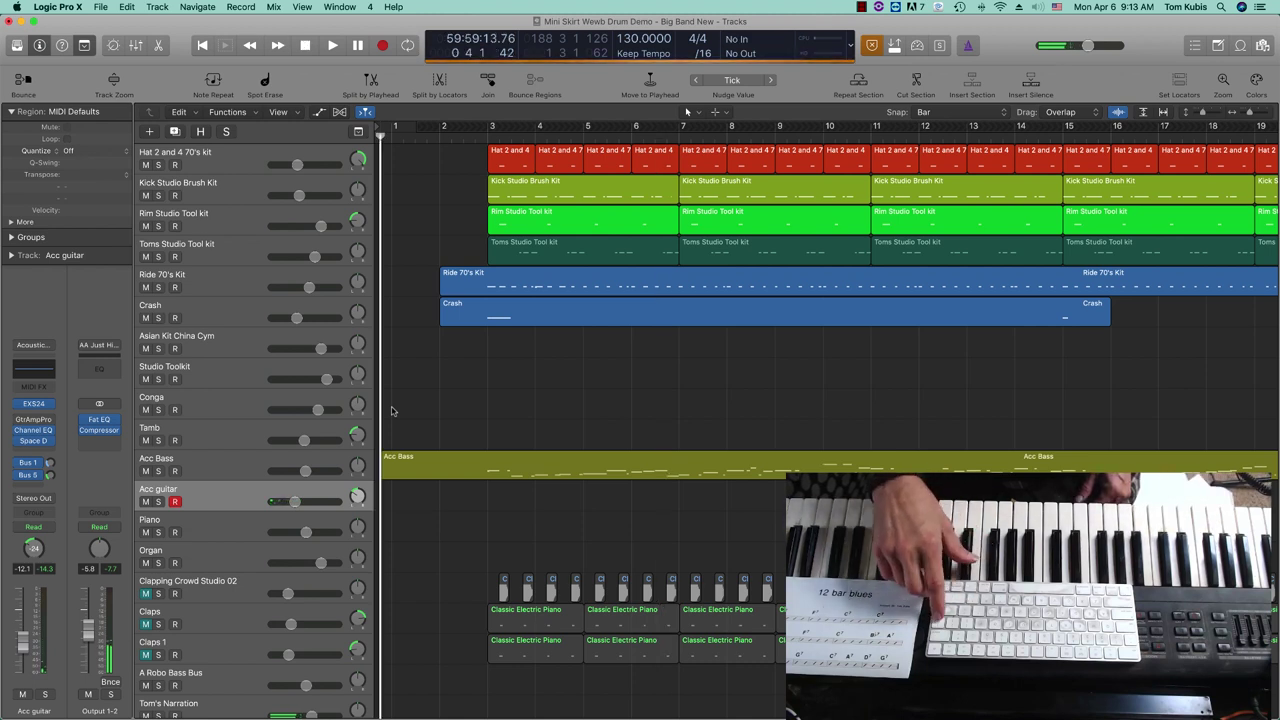
pyautogui.press('r')
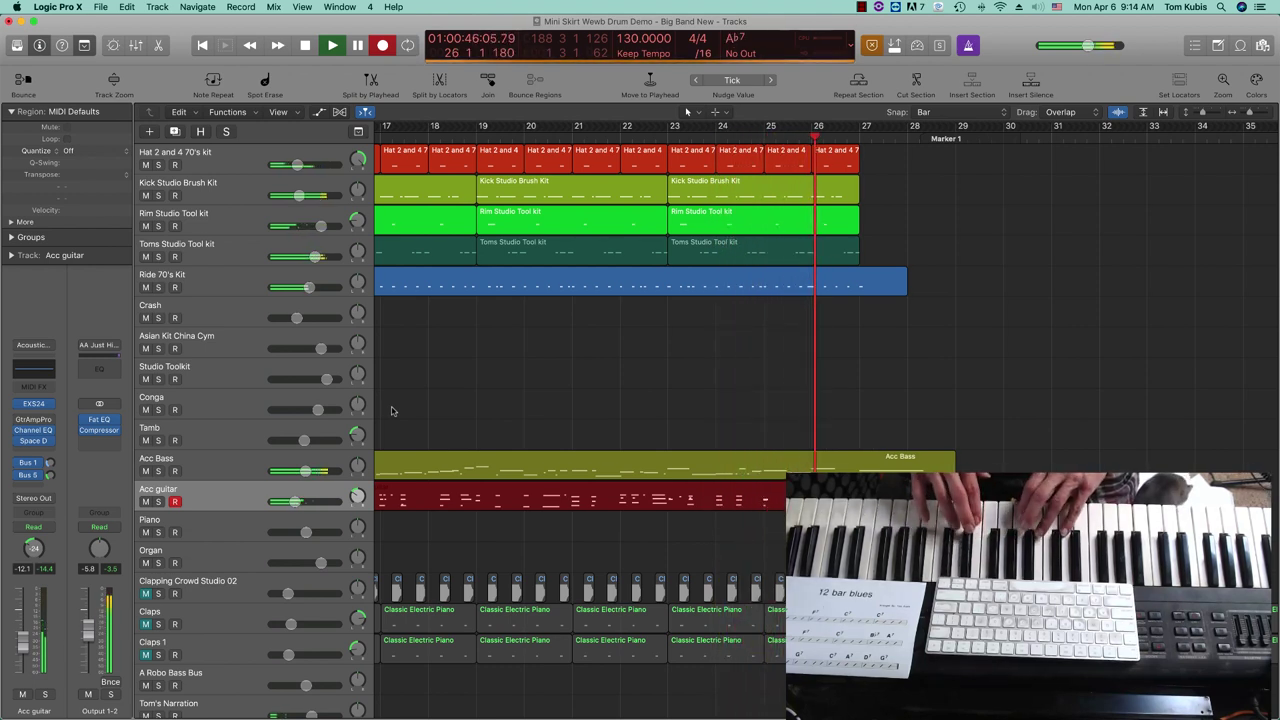
pyautogui.press('space')
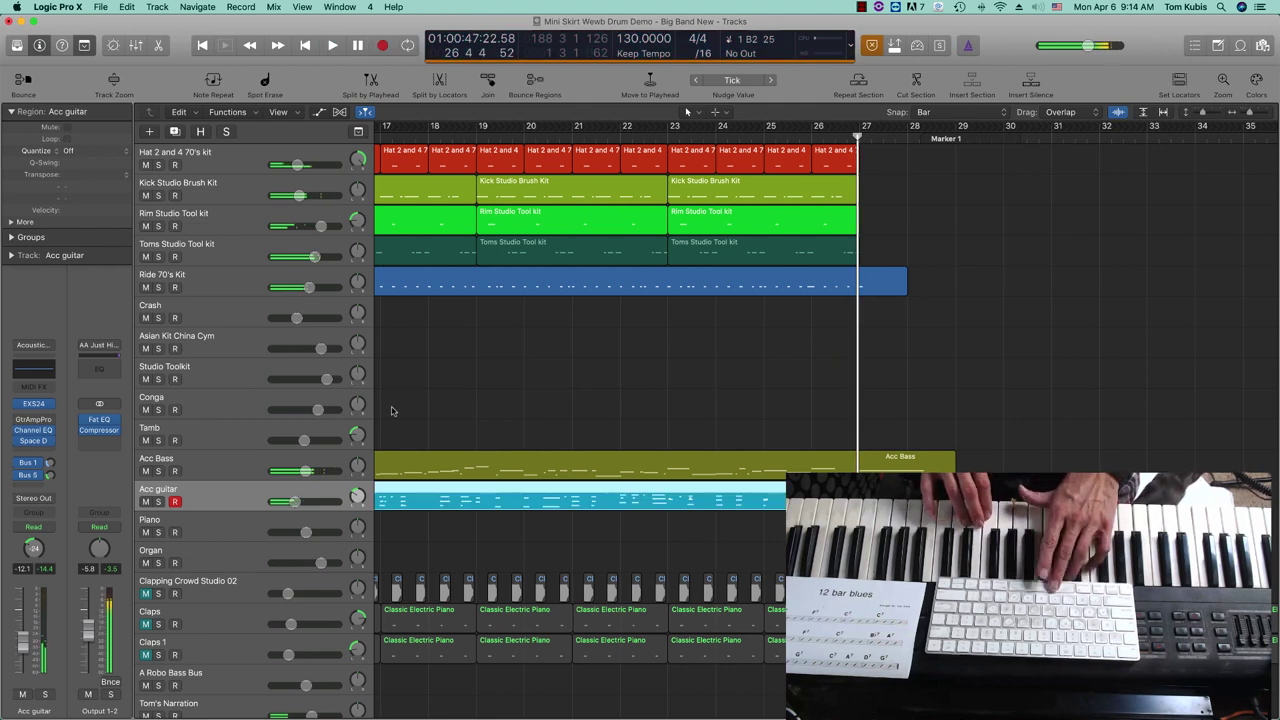
# - Play from bar 24 and punch in on the fly to record the Acc guitar ending up to bar 28, with cycling off
pyautogui.click(716, 129)
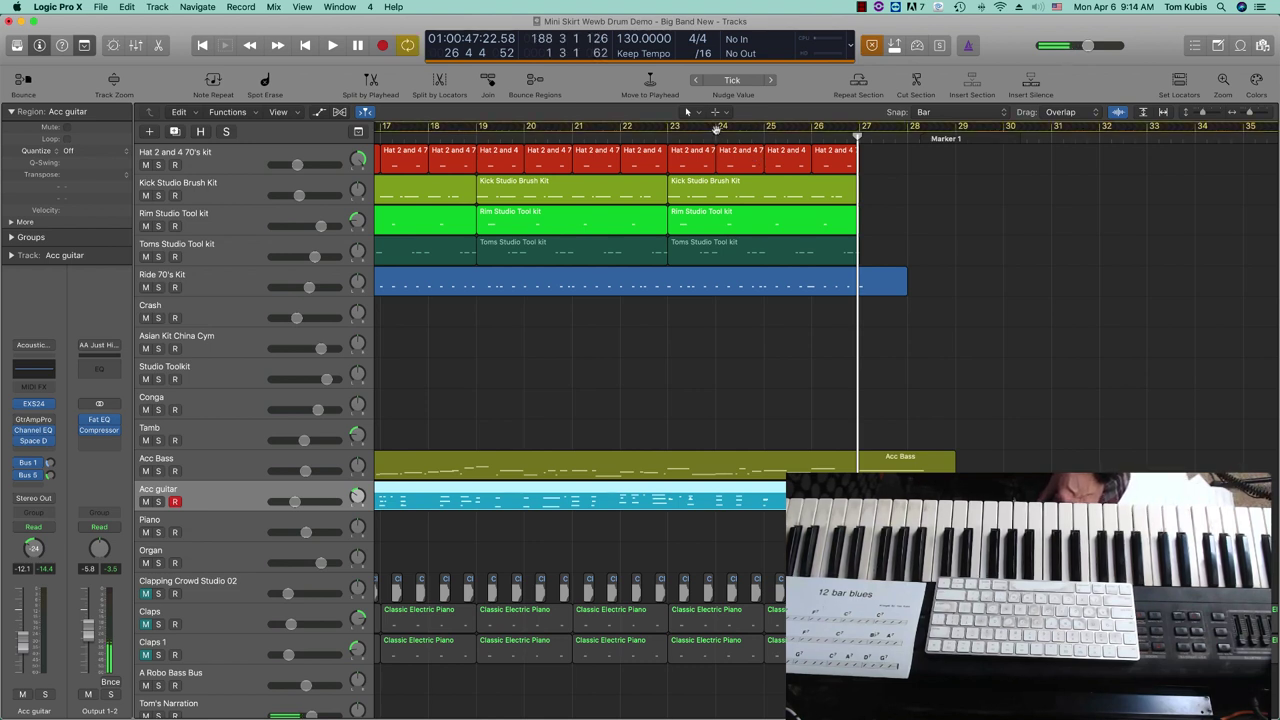
pyautogui.click(716, 129)
pyautogui.click(716, 134)
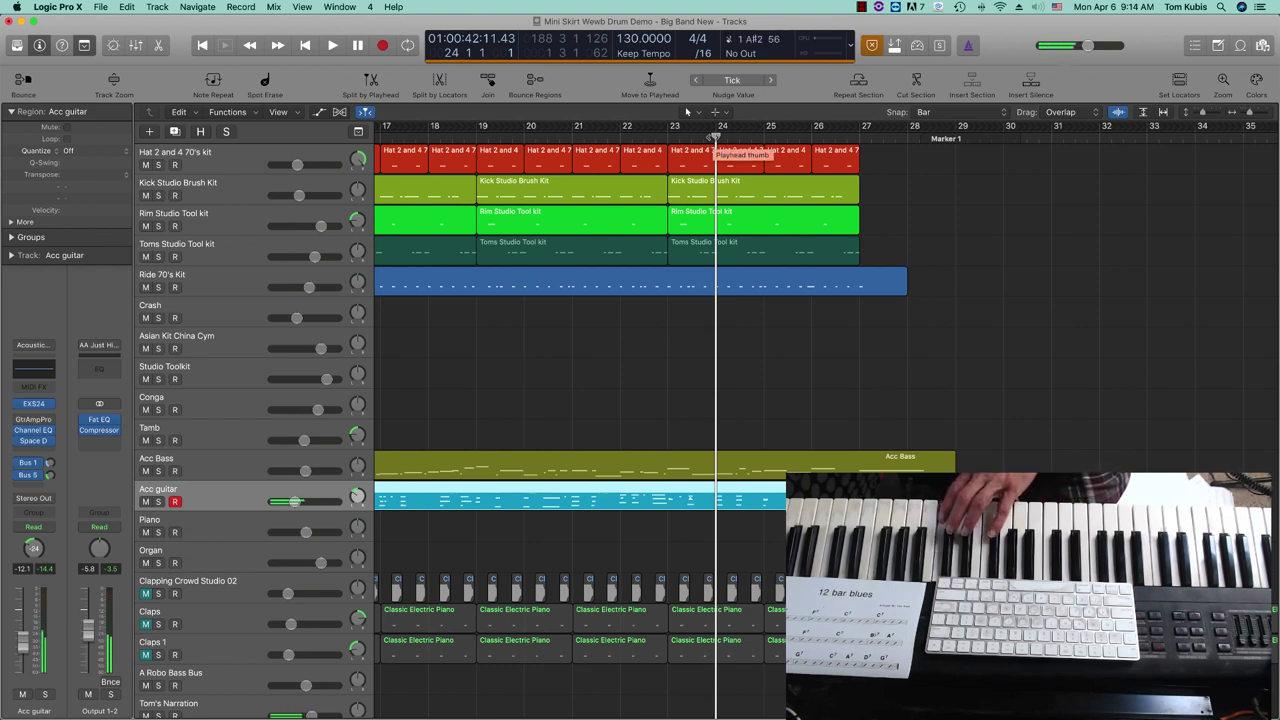
pyautogui.press('space')
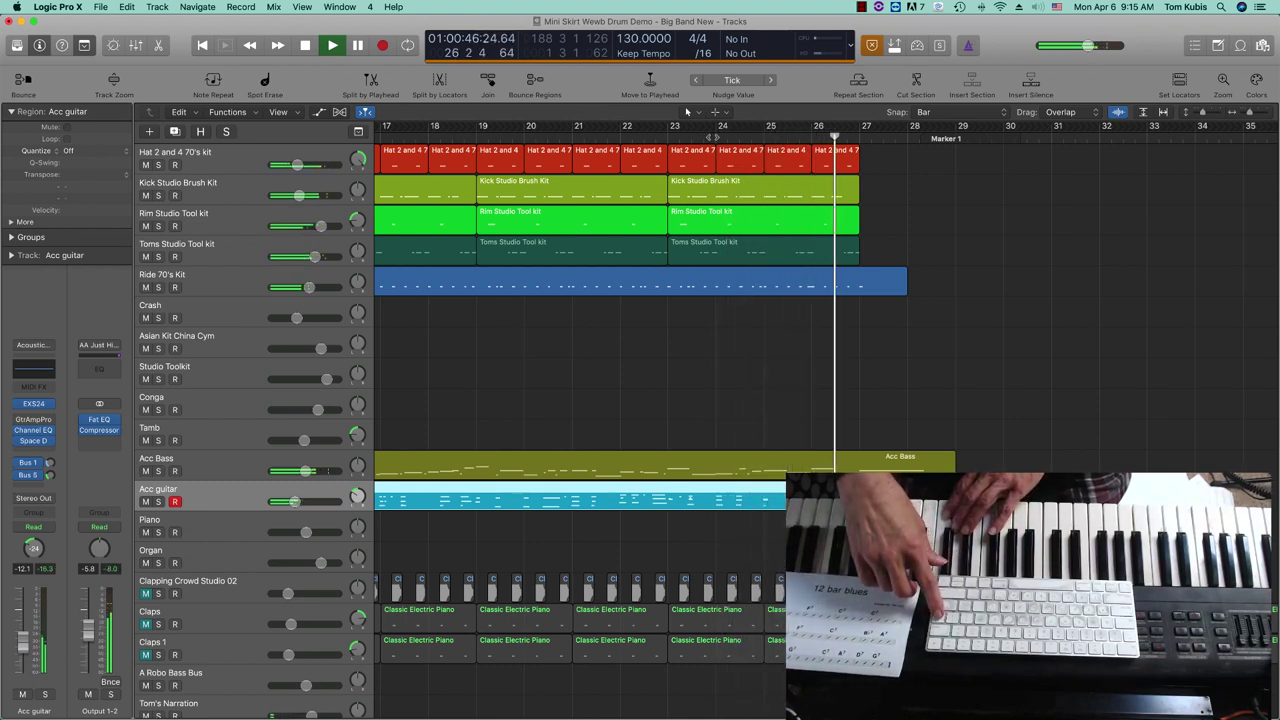
pyautogui.press('r')
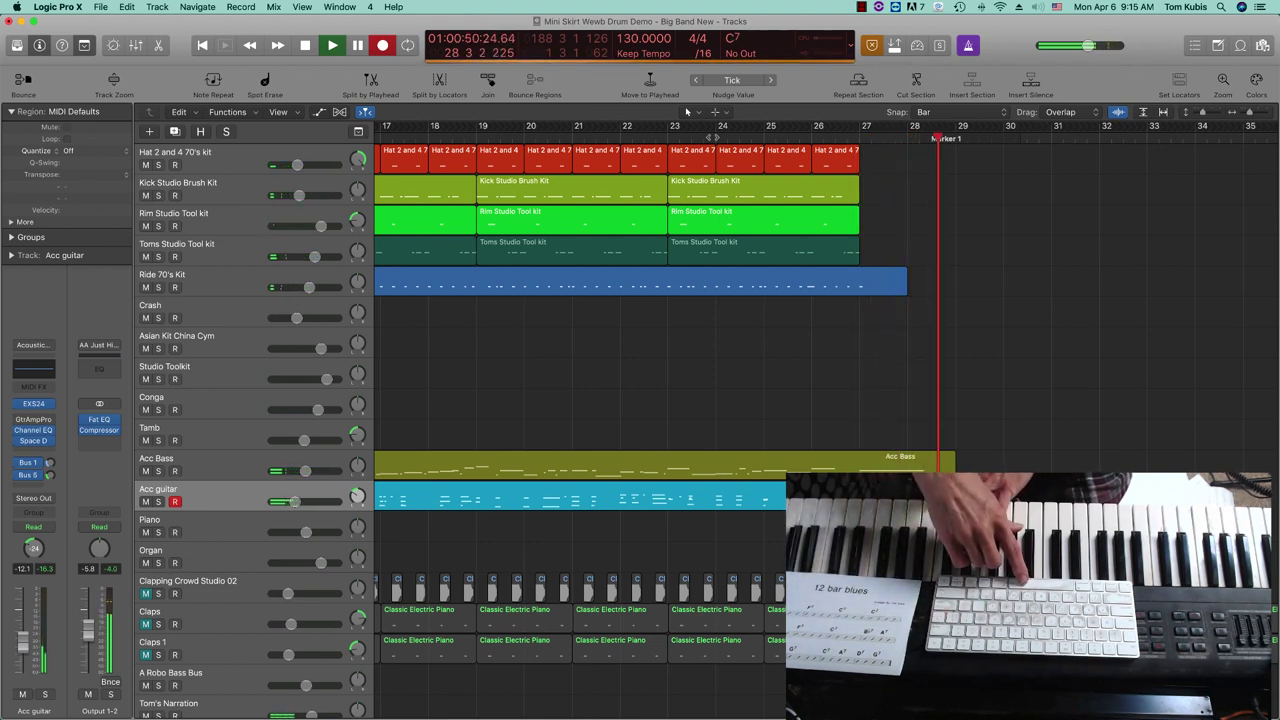
pyautogui.press('space')
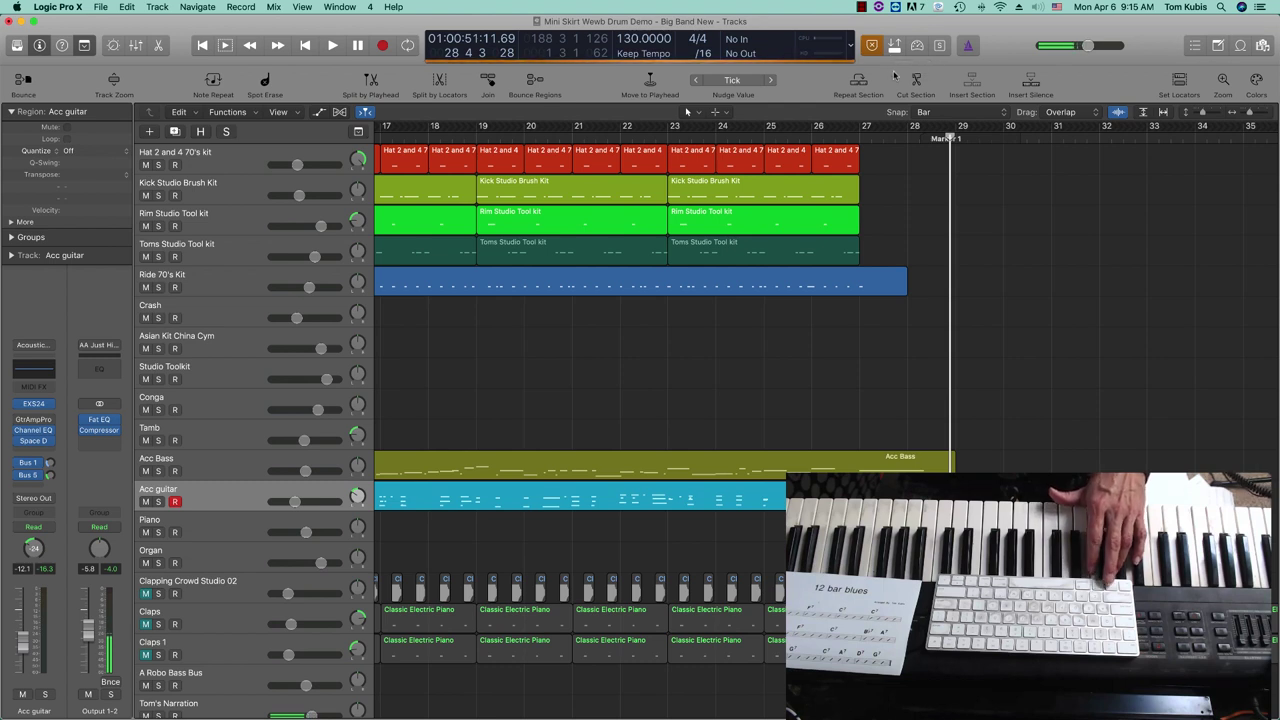
# - Review the control bar's customization options for the Autopunch function and turn Autopunch on
pyautogui.rightClick(998, 52)
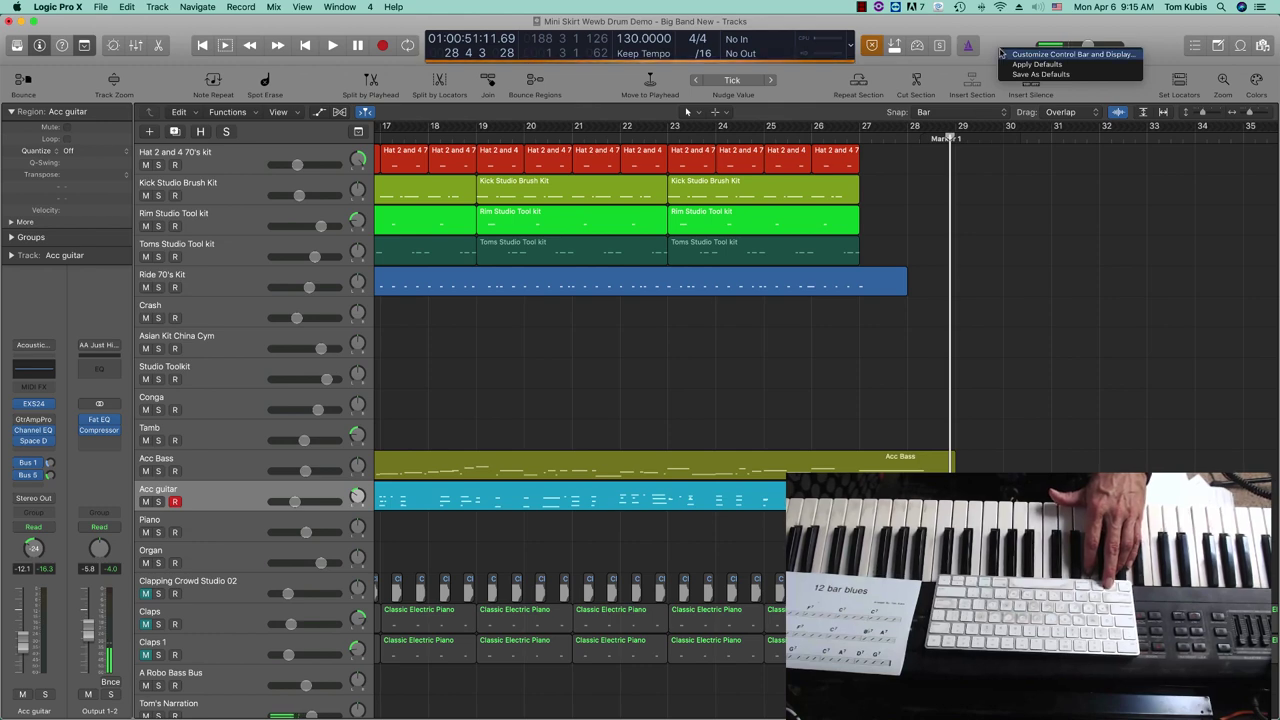
pyautogui.click(1010, 55)
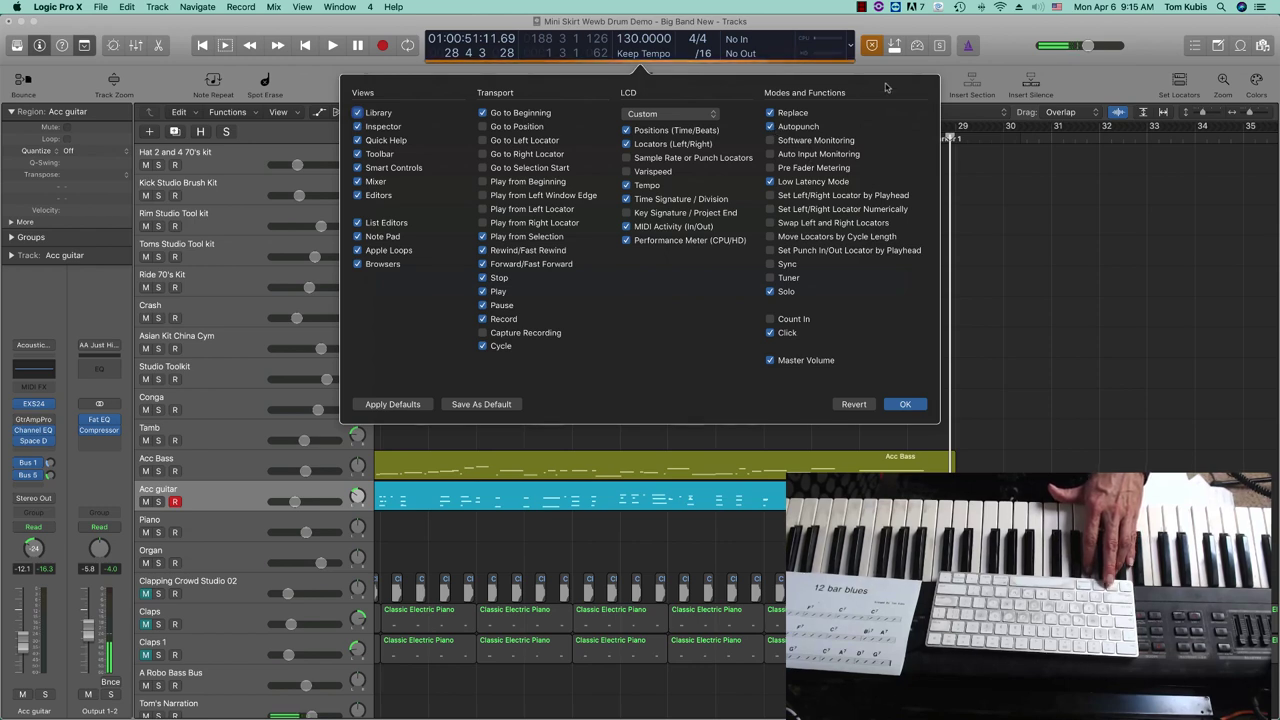
pyautogui.press('Return')
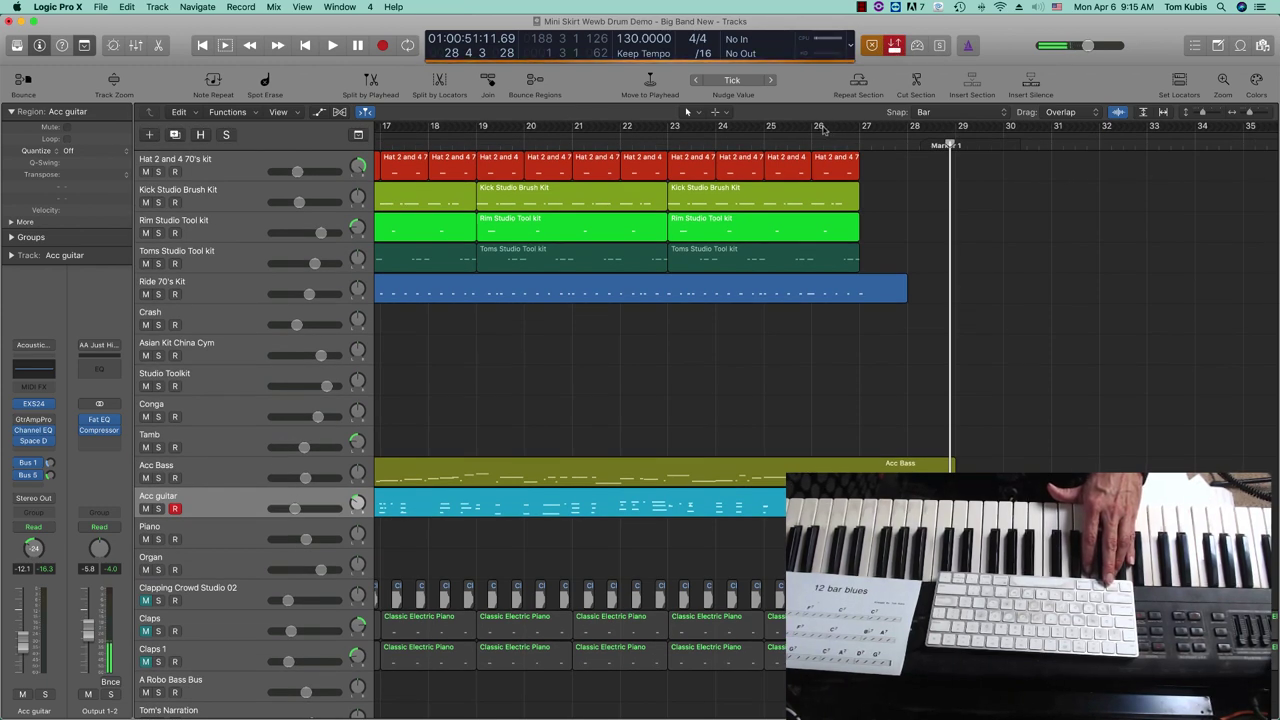
# - Turn snap off, set a cycle range from about bar 26 to 29, and set the autopunch range from about bar 27 to 29
pyautogui.moveTo(920, 113)
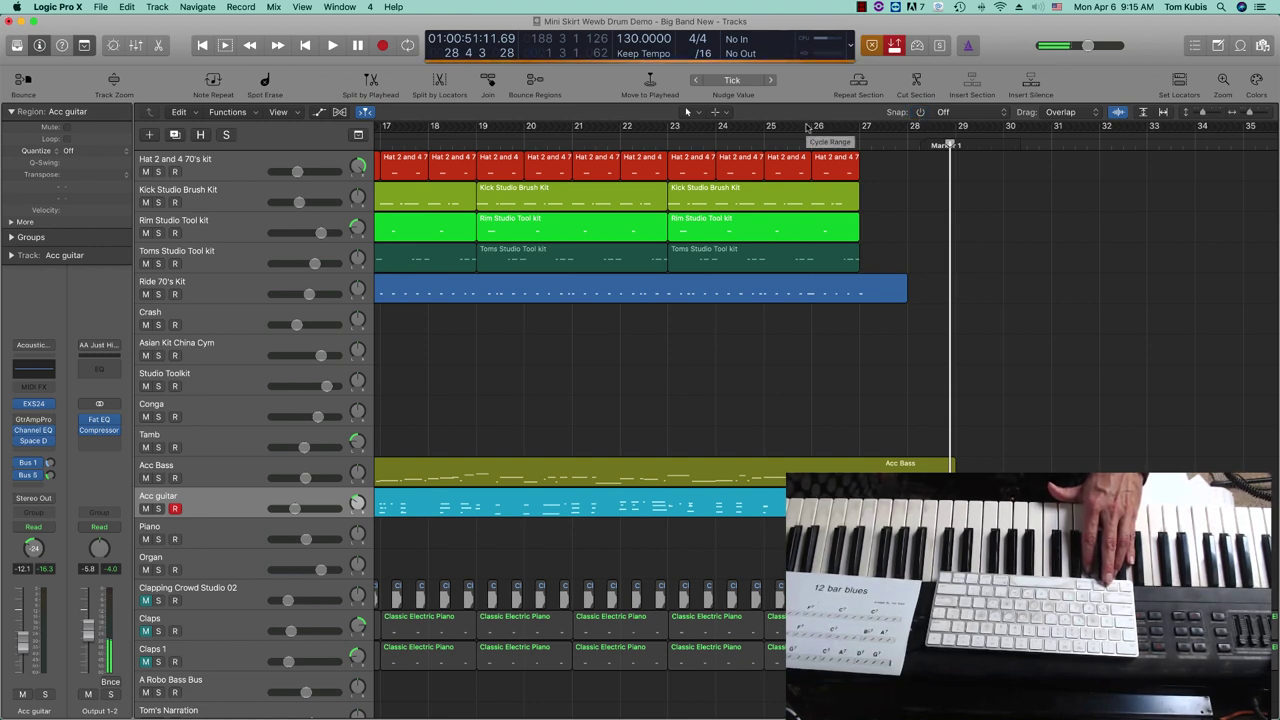
pyautogui.moveTo(807, 126); pyautogui.dragTo(850, 126)
pyautogui.moveTo(862, 125); pyautogui.dragTo(966, 125)
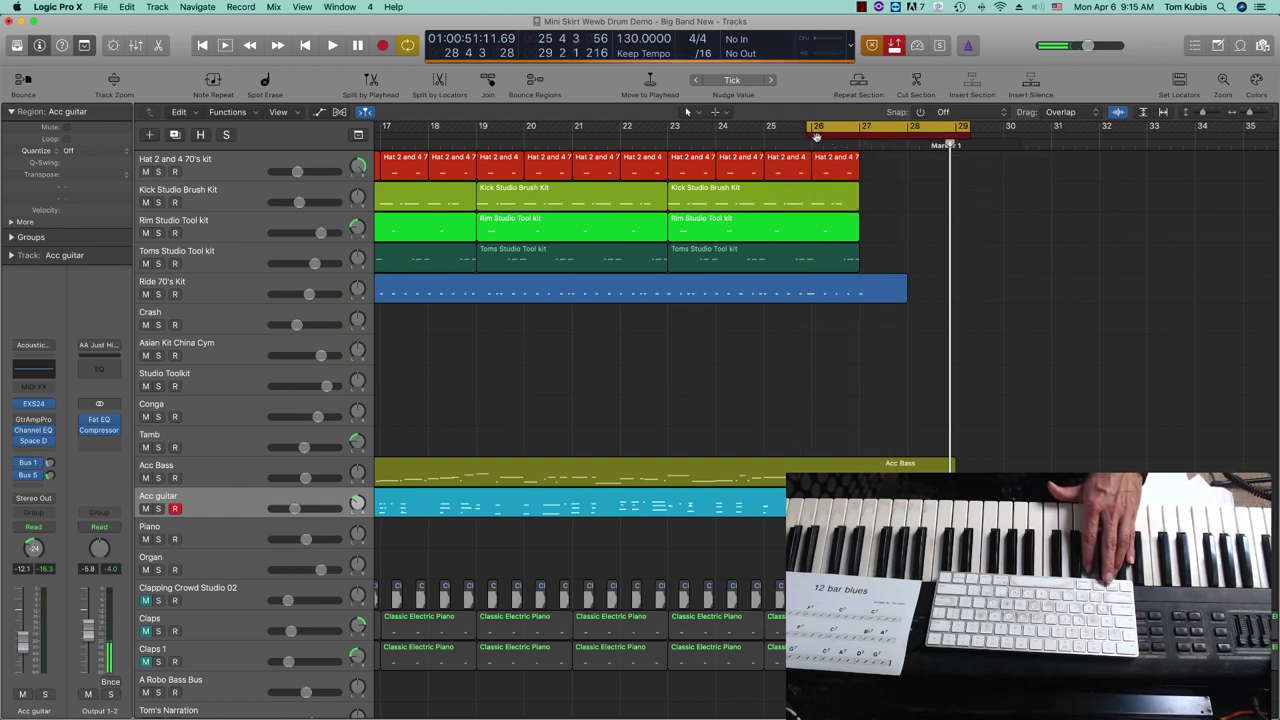
pyautogui.moveTo(813, 136); pyautogui.dragTo(883, 136)
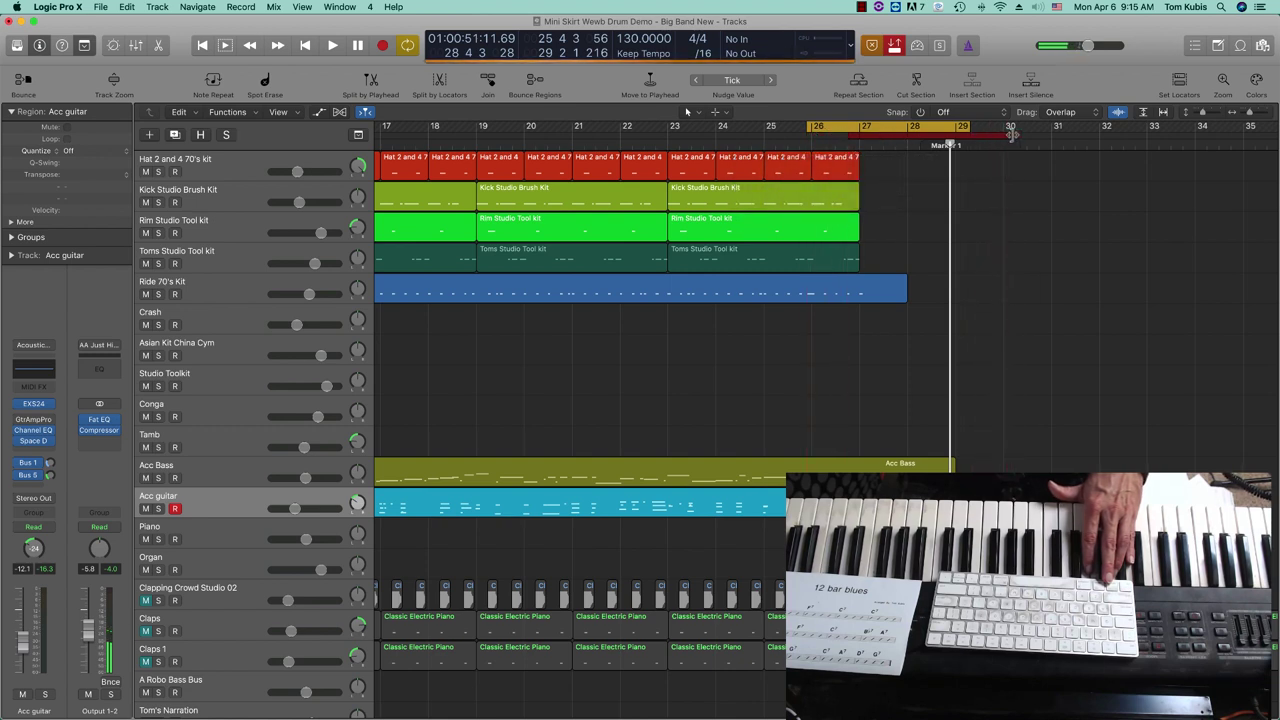
pyautogui.moveTo(1012, 135); pyautogui.dragTo(888, 137)
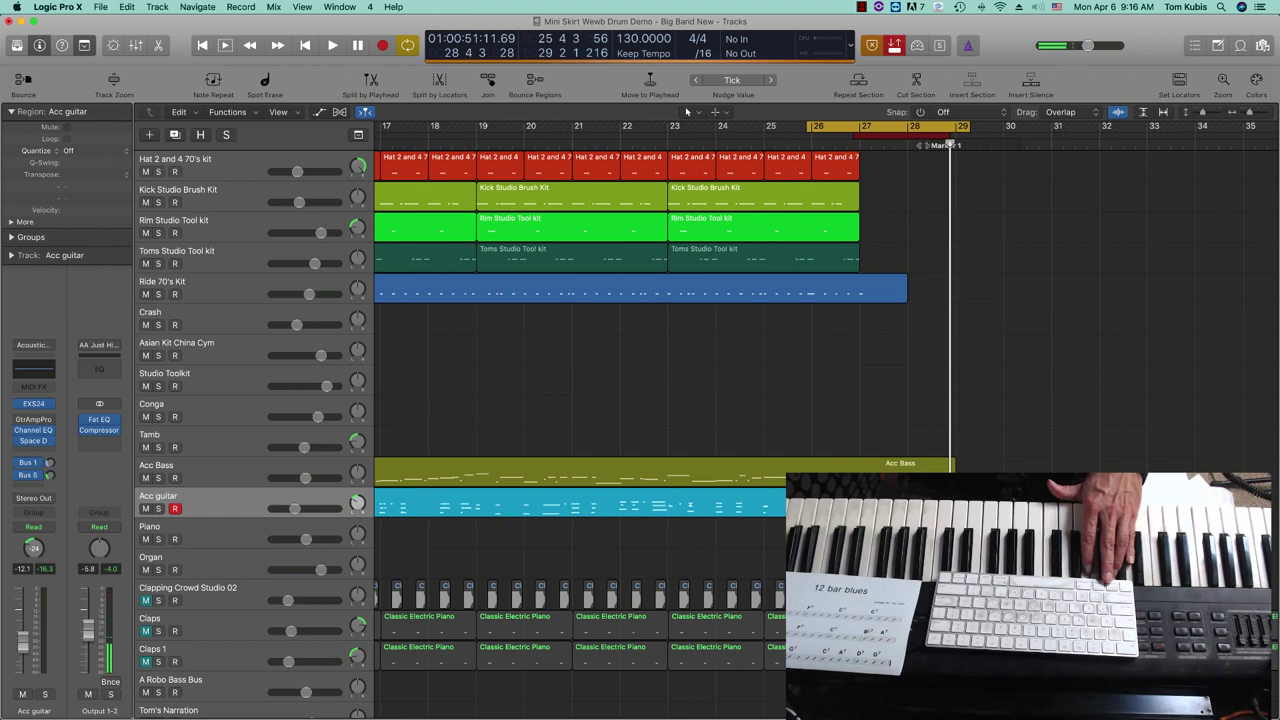
# - Extend the cycle range to about bars 25 to 31, audition it, and lengthen the autopunch range to about bar 29.5
pyautogui.moveTo(966, 128); pyautogui.dragTo(1050, 128)
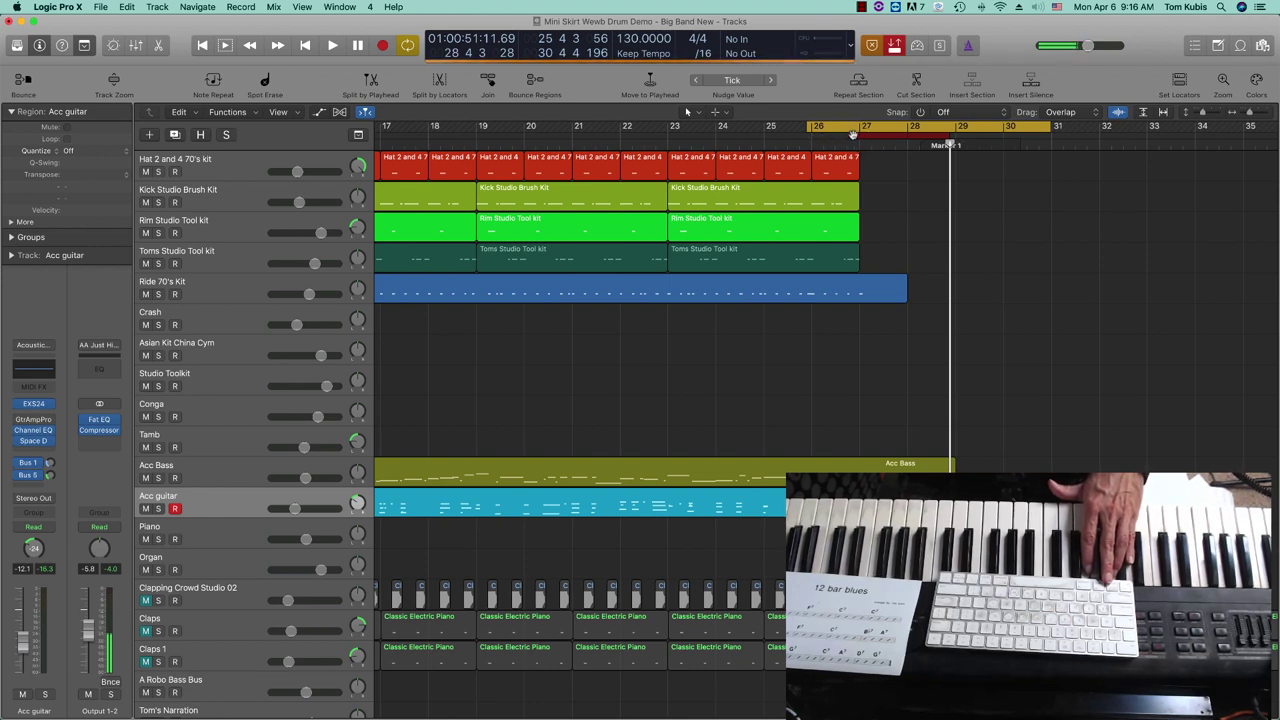
pyautogui.moveTo(806, 126); pyautogui.dragTo(766, 128)
pyautogui.press('space')
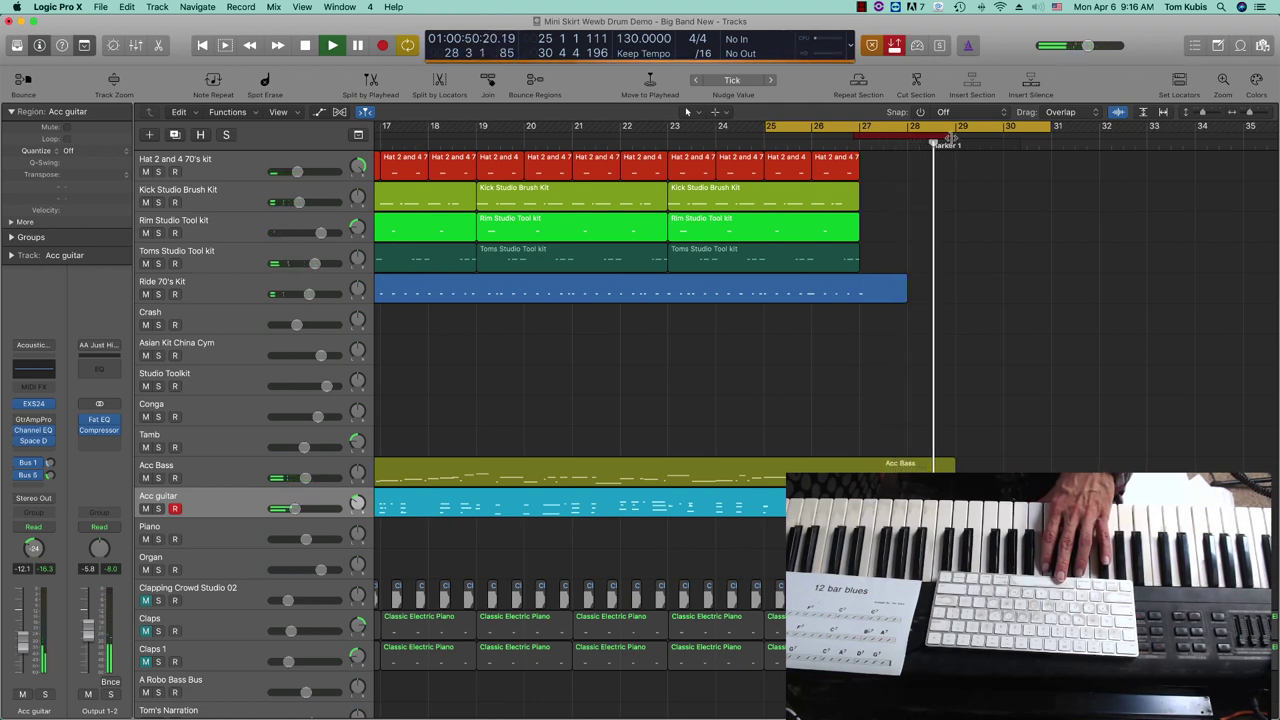
pyautogui.press('space')
pyautogui.moveTo(950, 140); pyautogui.dragTo(985, 142)
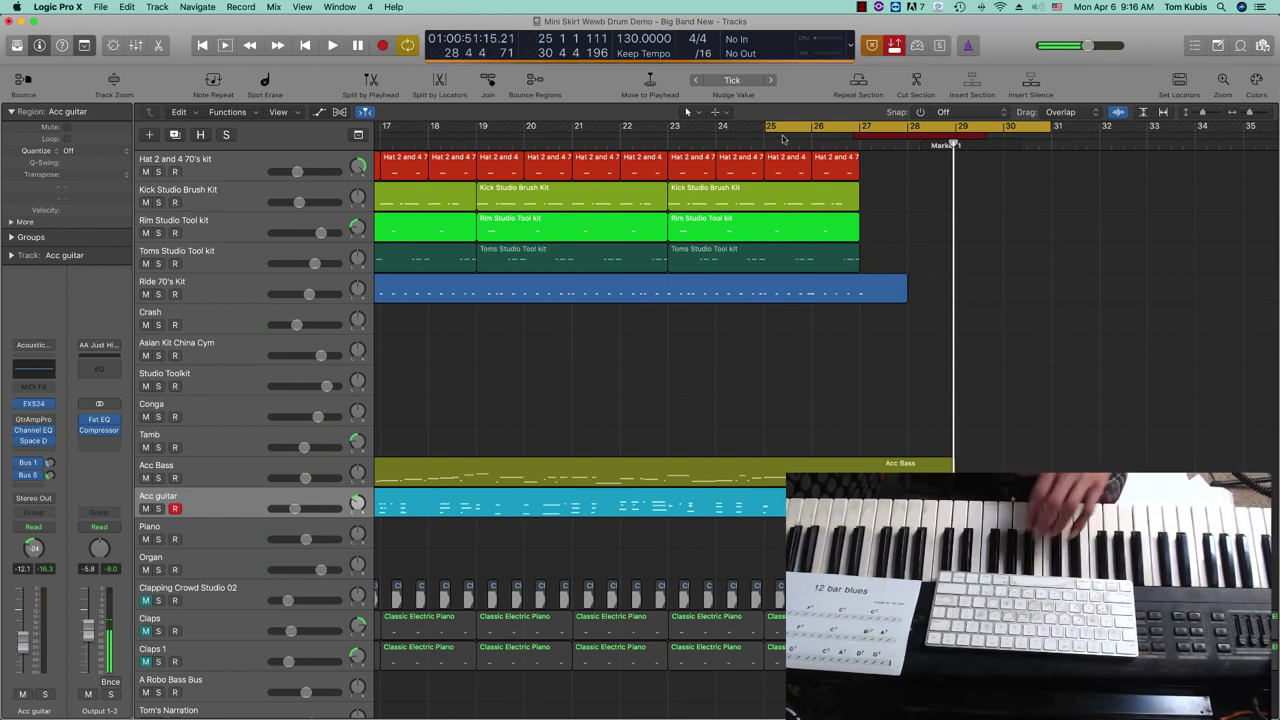
# - Turn off cycling and Autopunch, and play the arrangement from the start to about bar 14
pyautogui.click(880, 130)
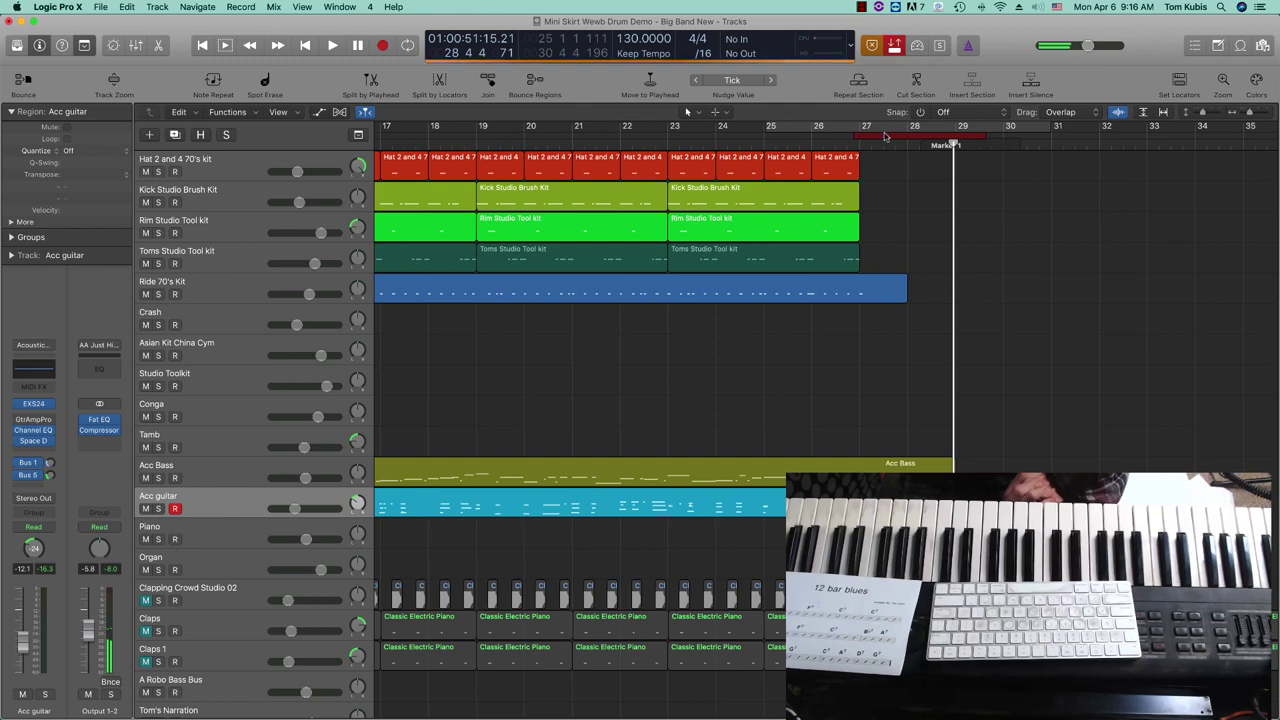
pyautogui.click(895, 46)
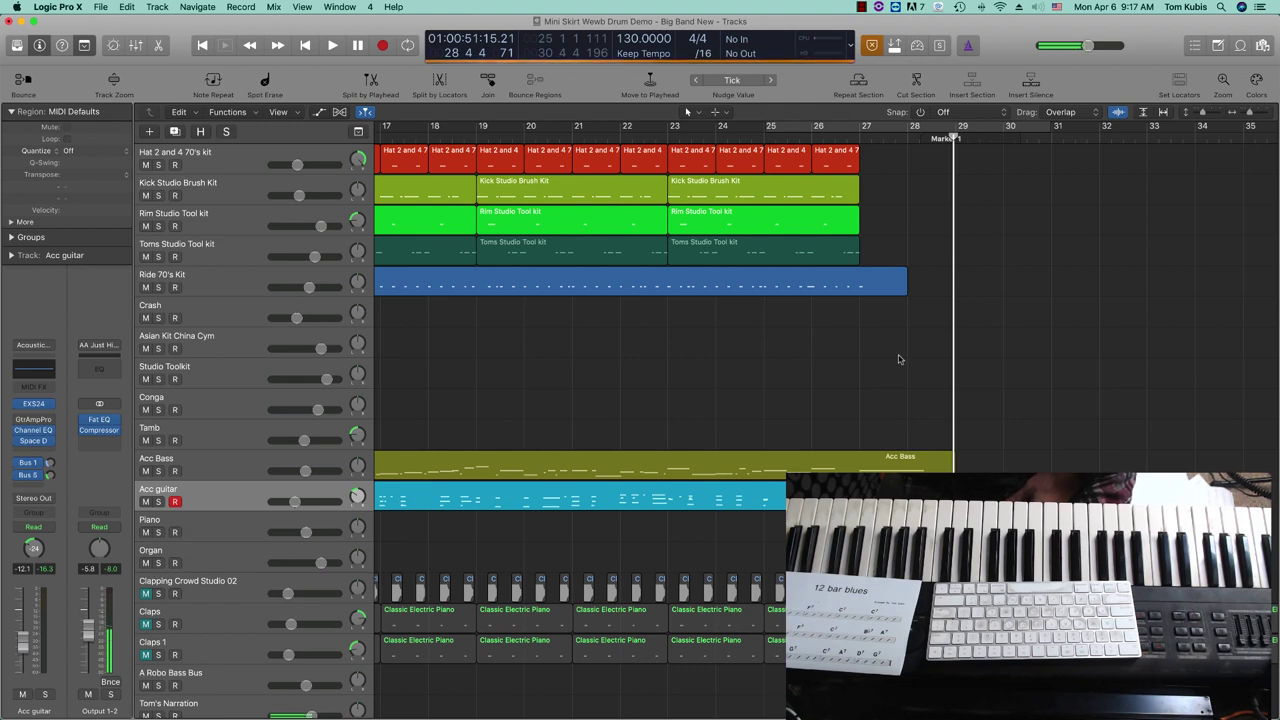
pyautogui.press('Return')
pyautogui.press('space')
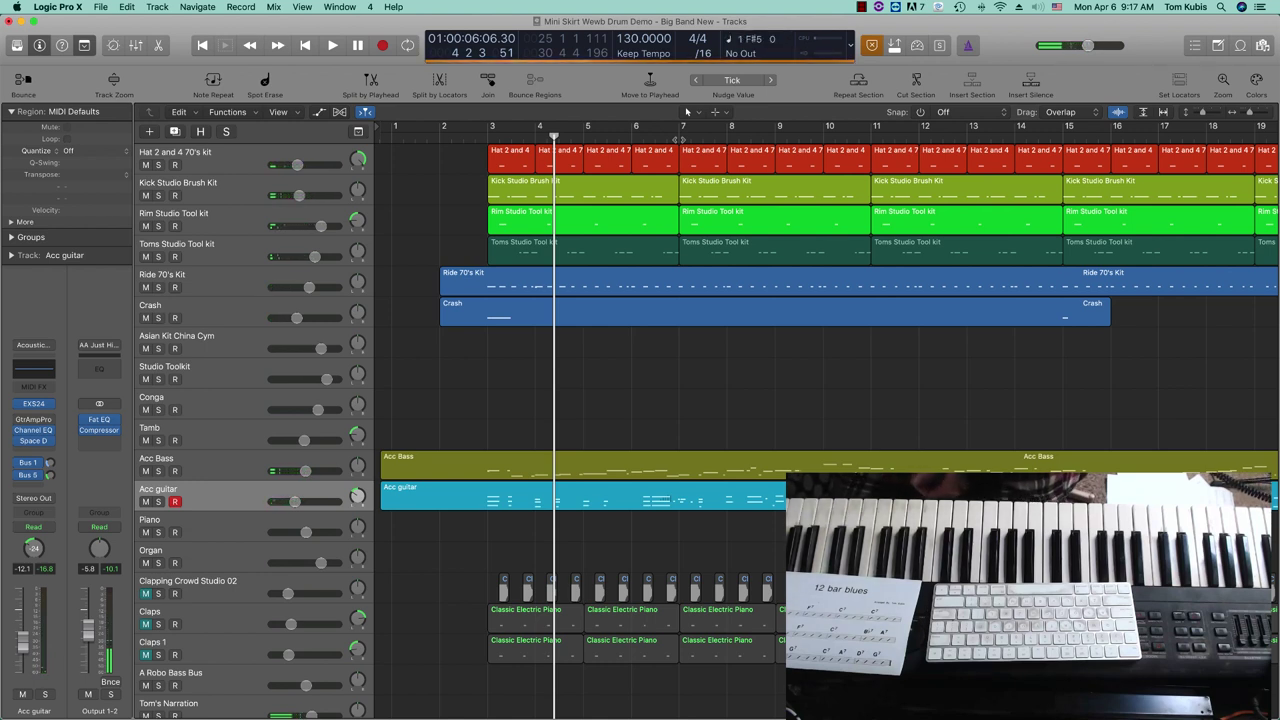
pyautogui.press('Return')
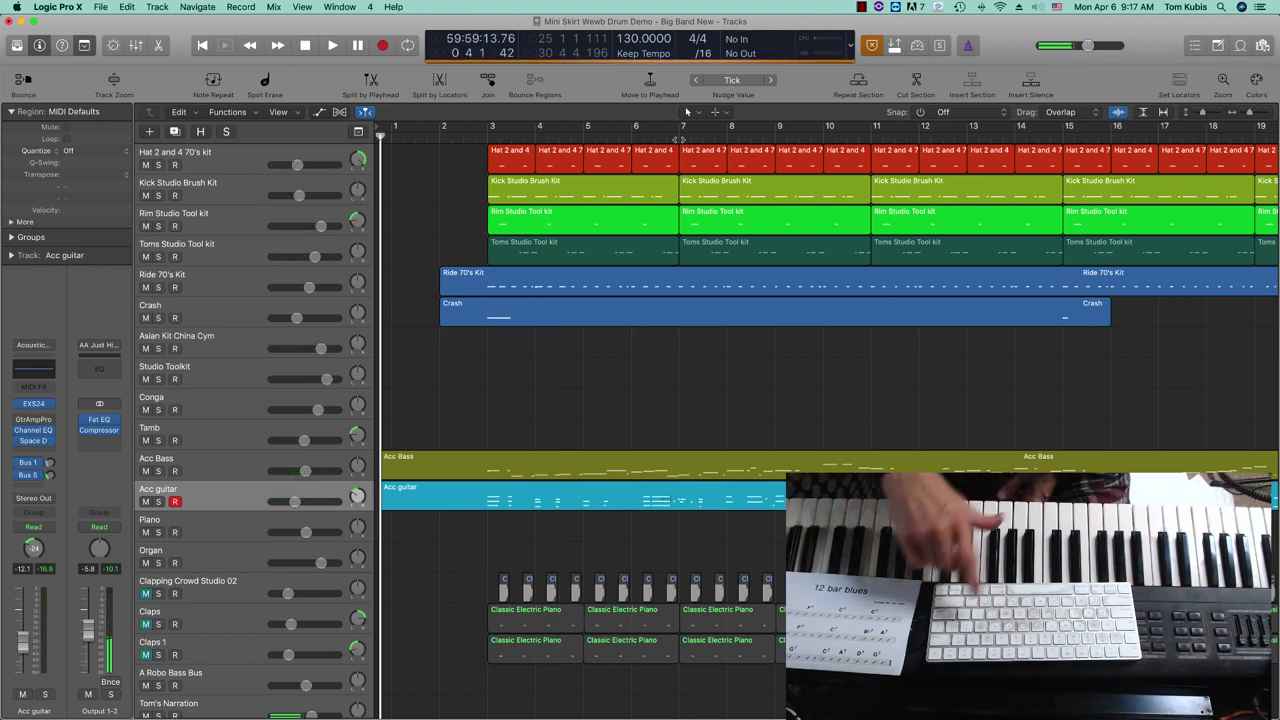
pyautogui.press('space')
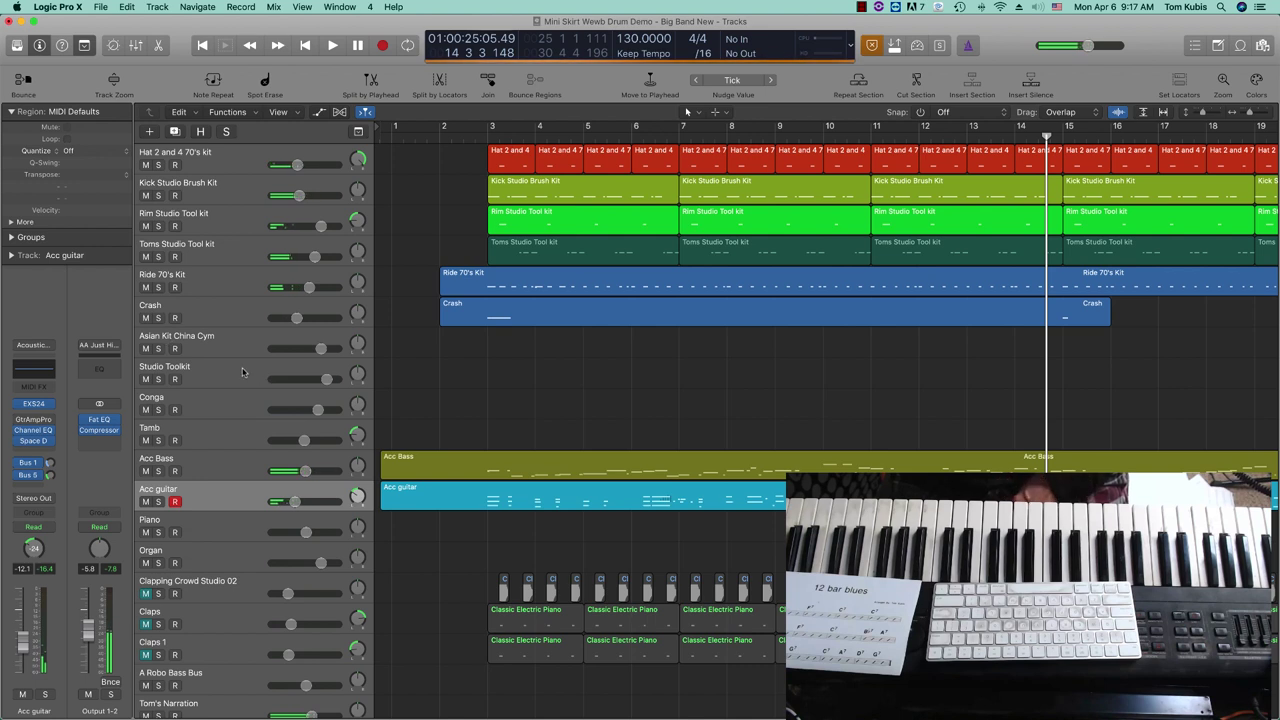
# - Audition the Organ track, select the Piano track for recording, and set the project tempo to 135
pyautogui.click(203, 560)
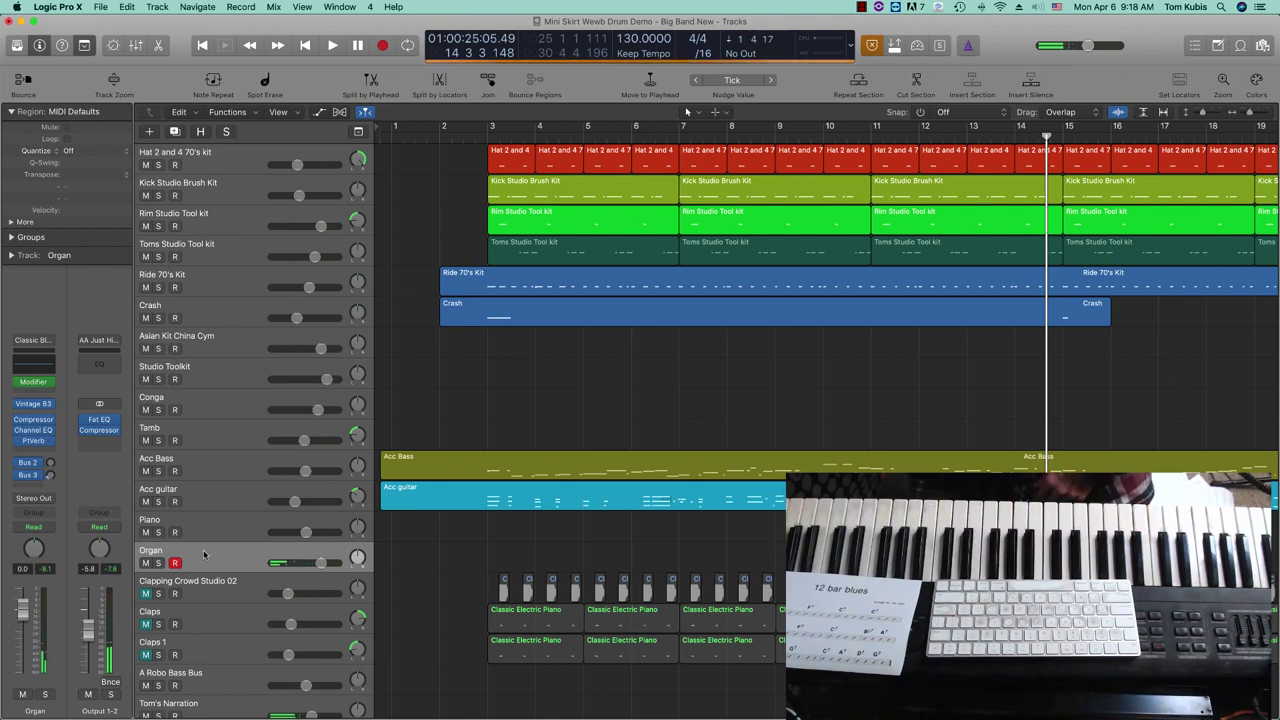
pyautogui.click(204, 514)
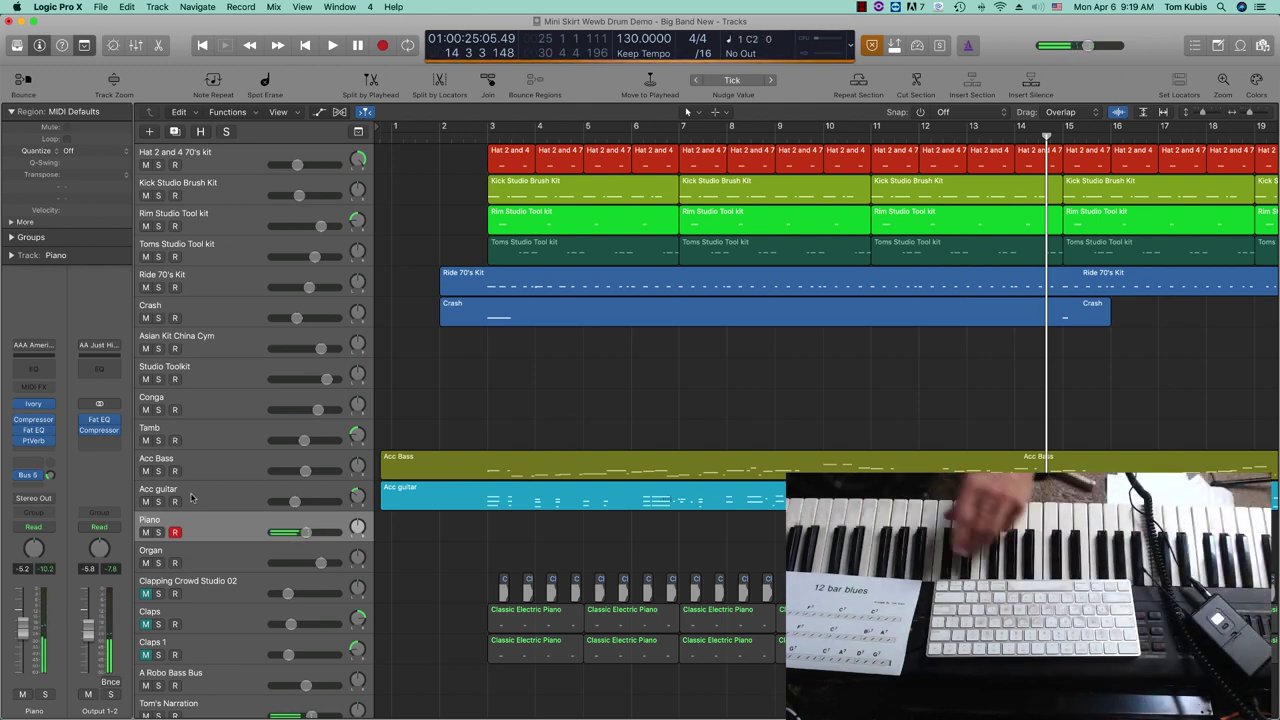
pyautogui.press('r')
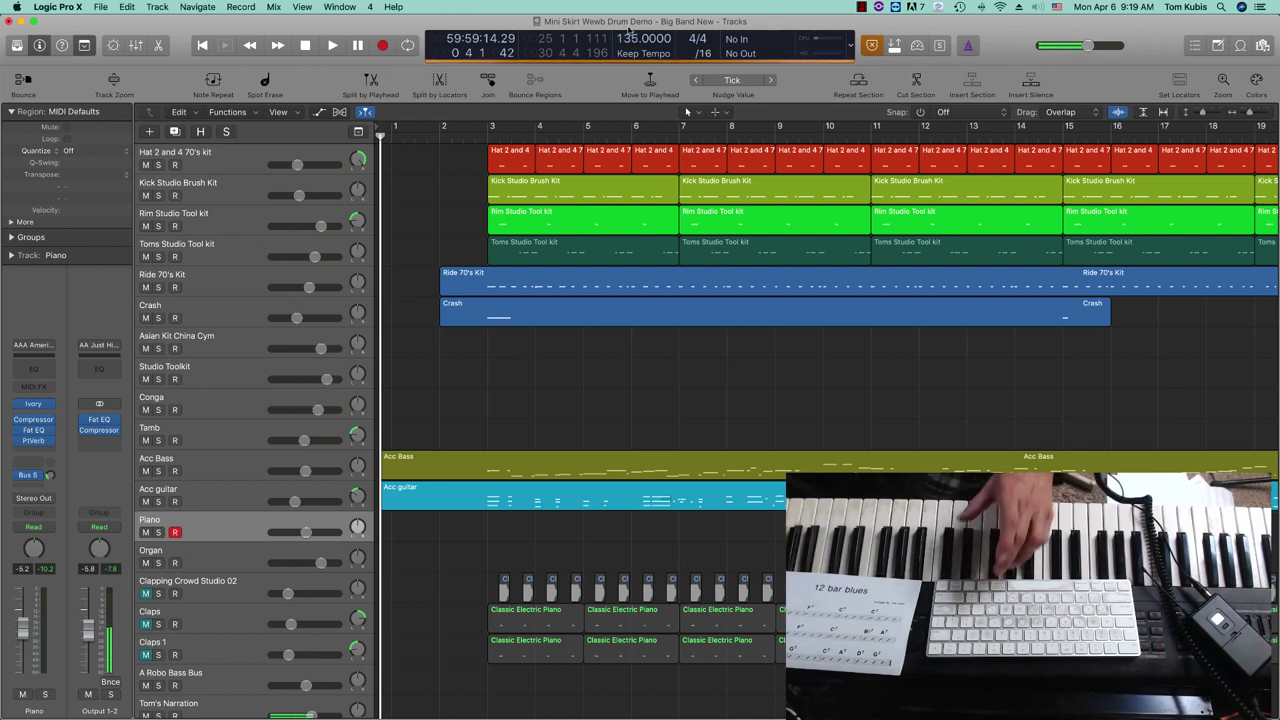
pyautogui.press('r')
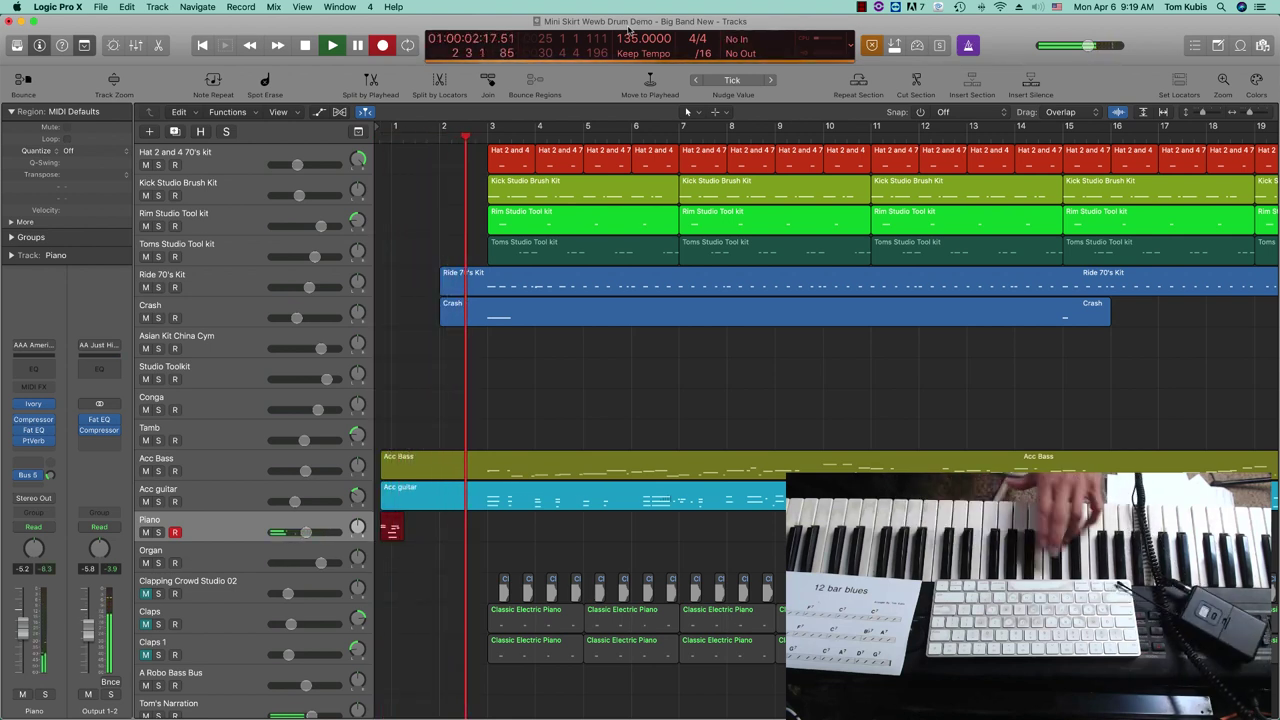
pyautogui.press('space')
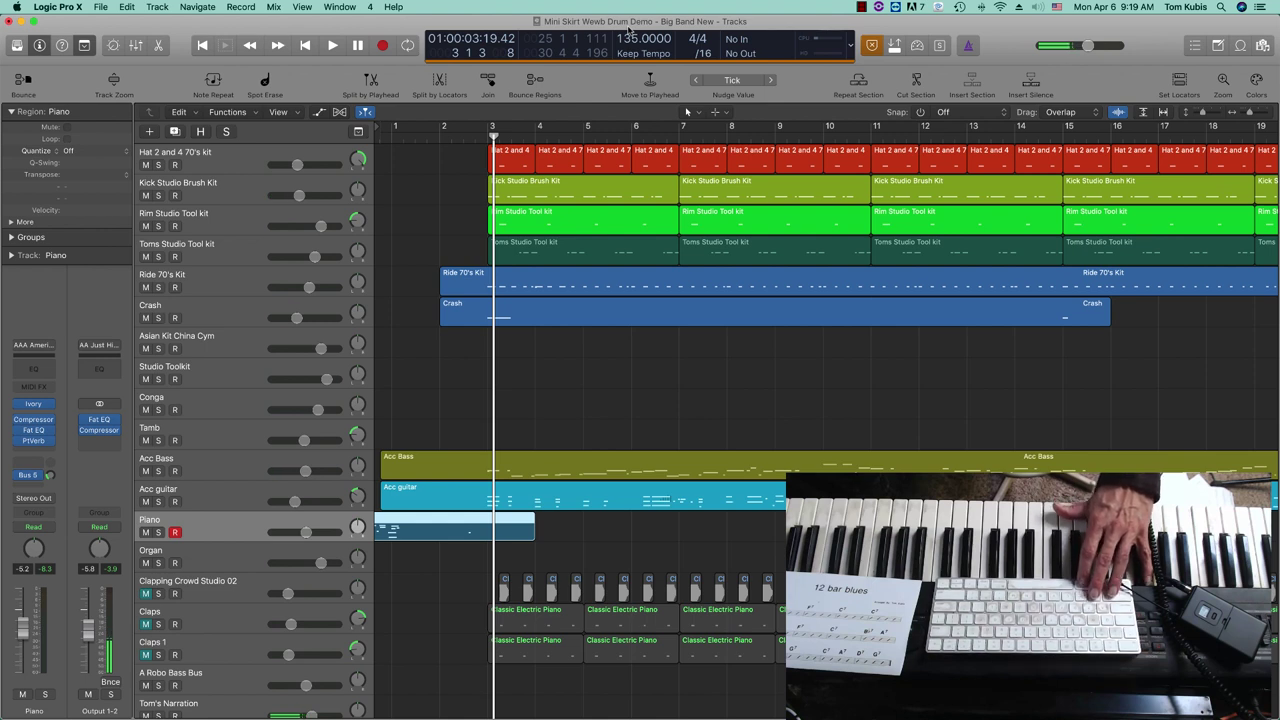
pyautogui.press('Delete')
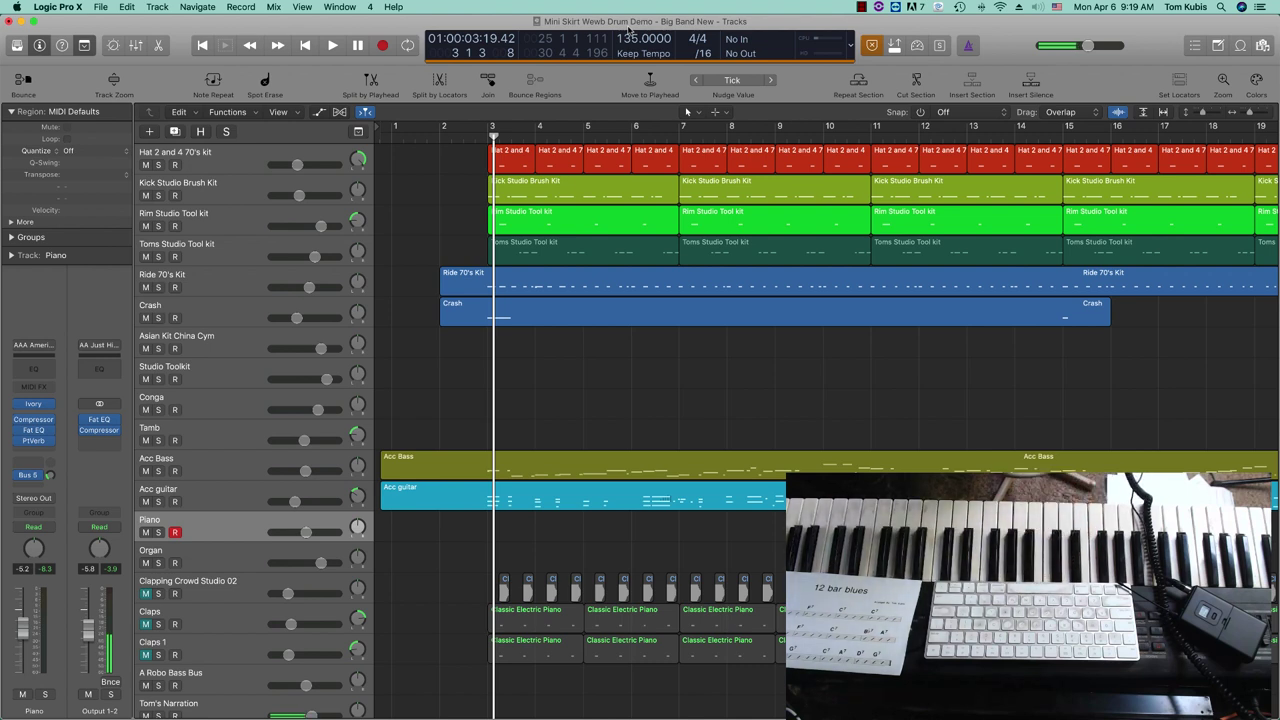
# - Record a full-length part on the Piano track from the start through about bar 29
pyautogui.press('r')
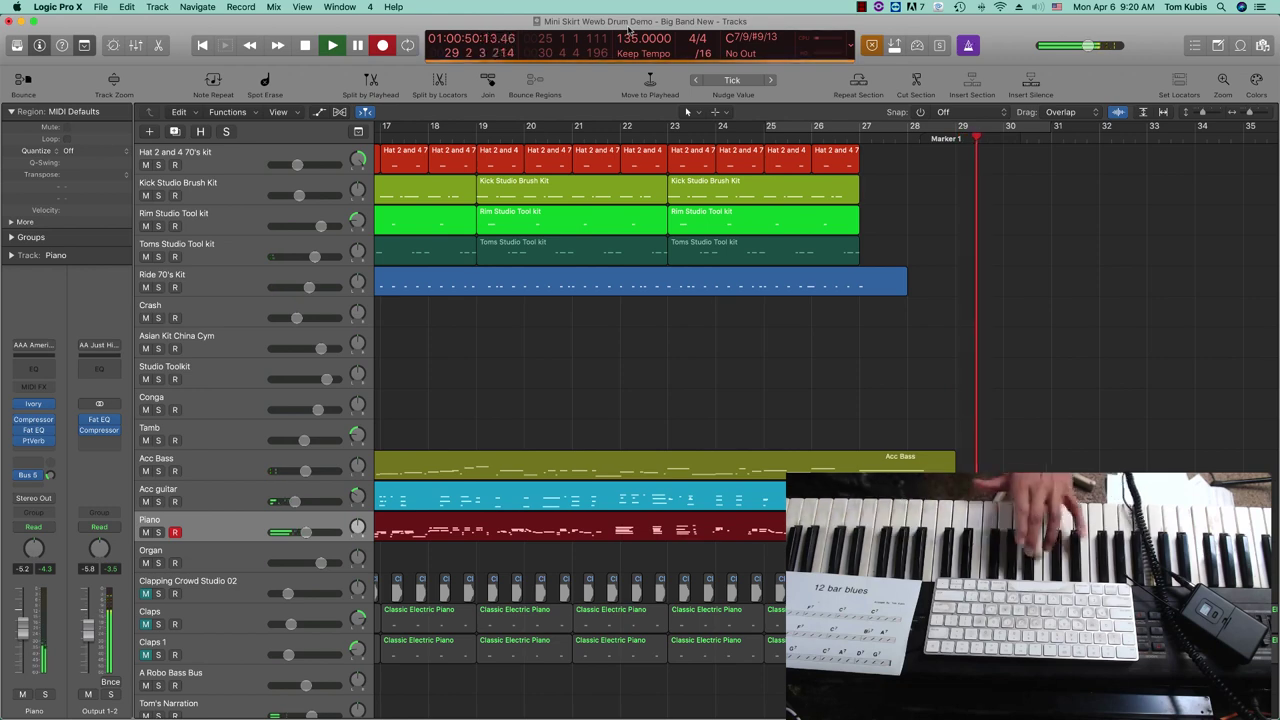
pyautogui.press('space')
pyautogui.press('Return')
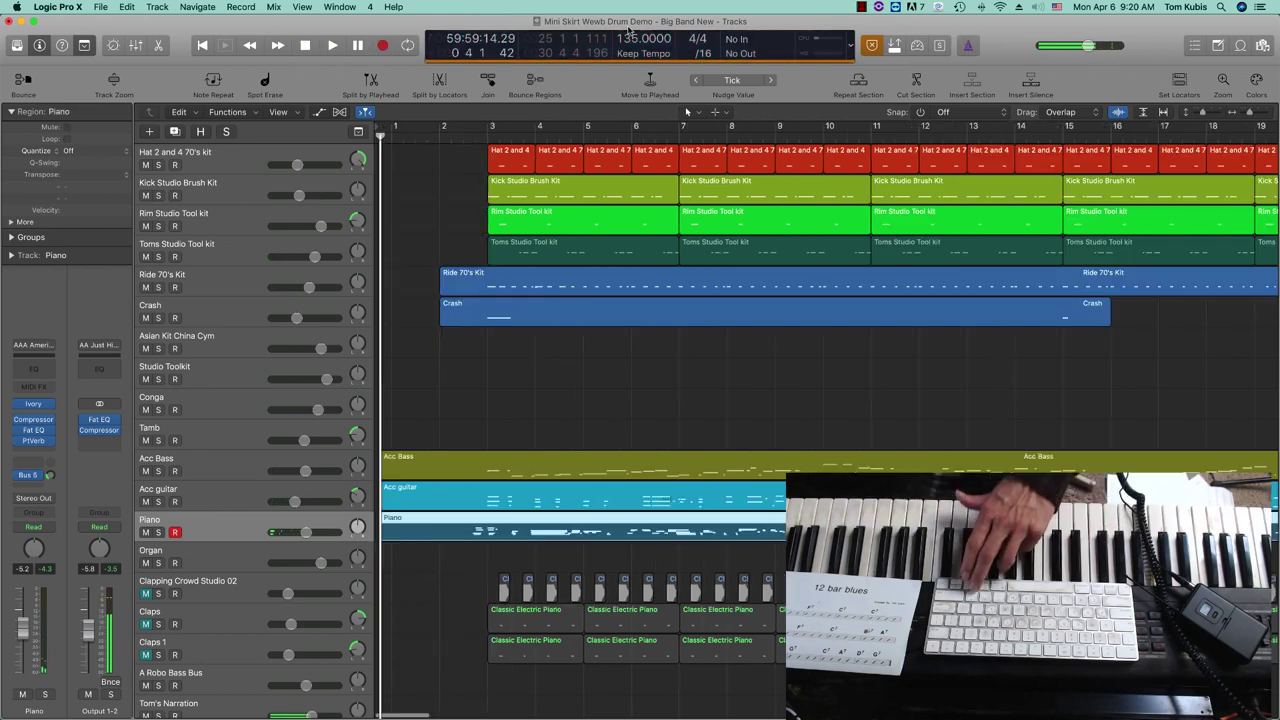
# - Balance levels during playback, setting Piano to -8.4 dB, Acc guitar to -9.4 dB and Ride 70's Kit to -5.6 dB
pyautogui.press('space')
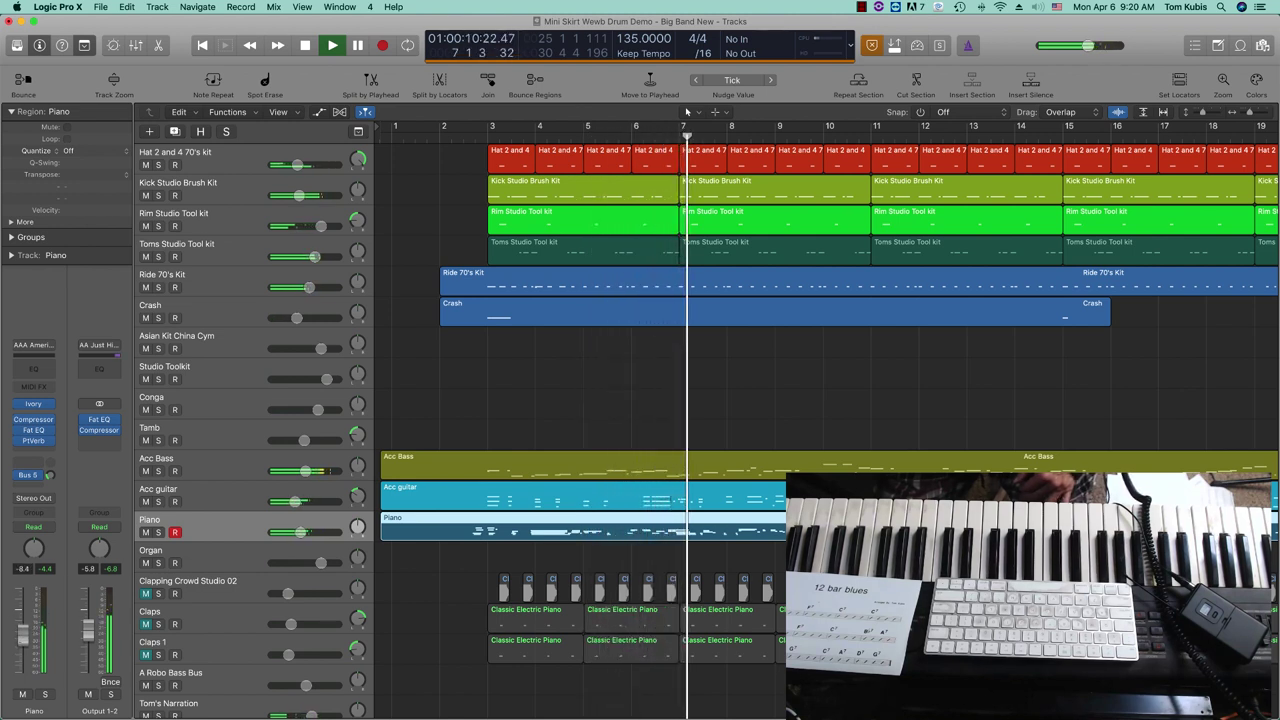
pyautogui.click(207, 488)
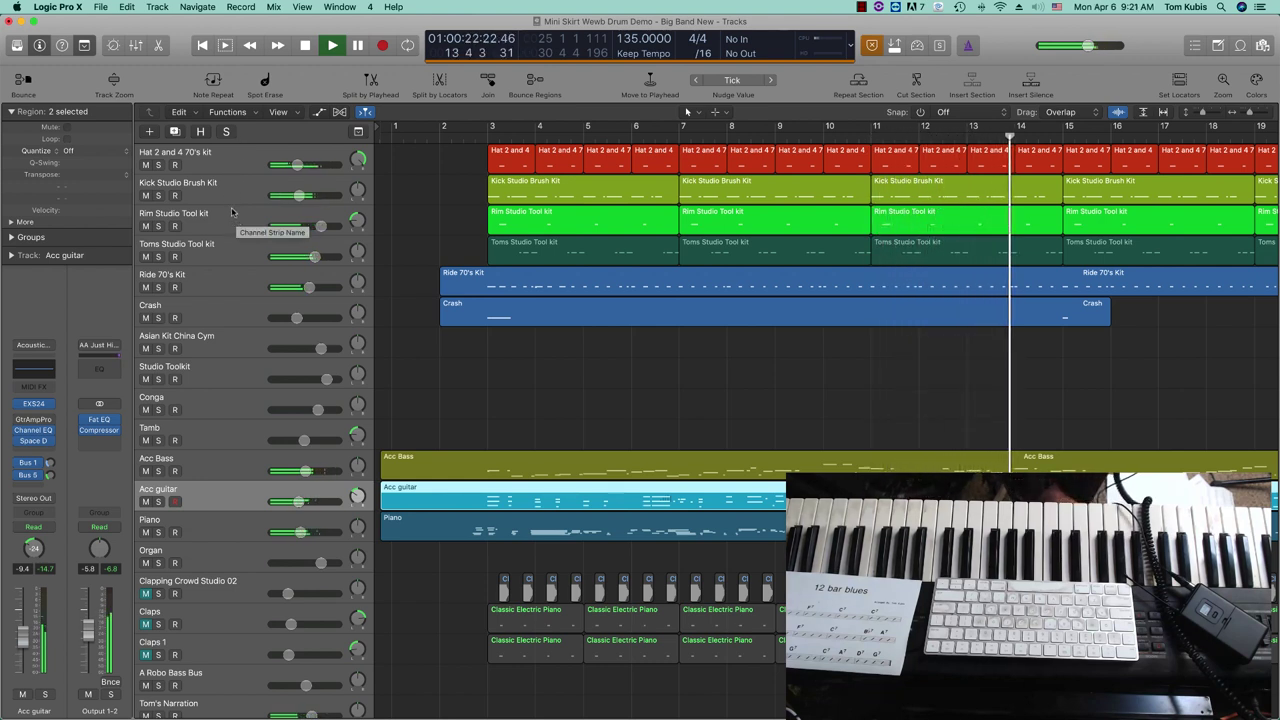
pyautogui.click(229, 278)
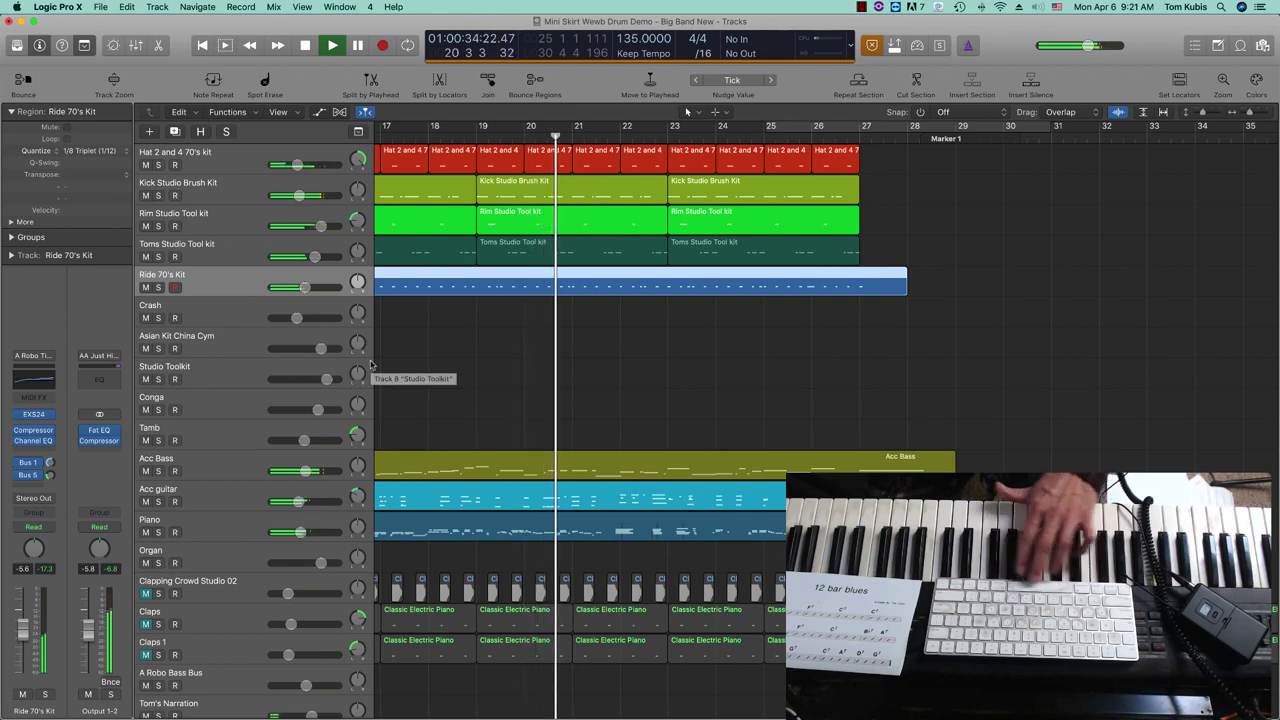
pyautogui.press('r')
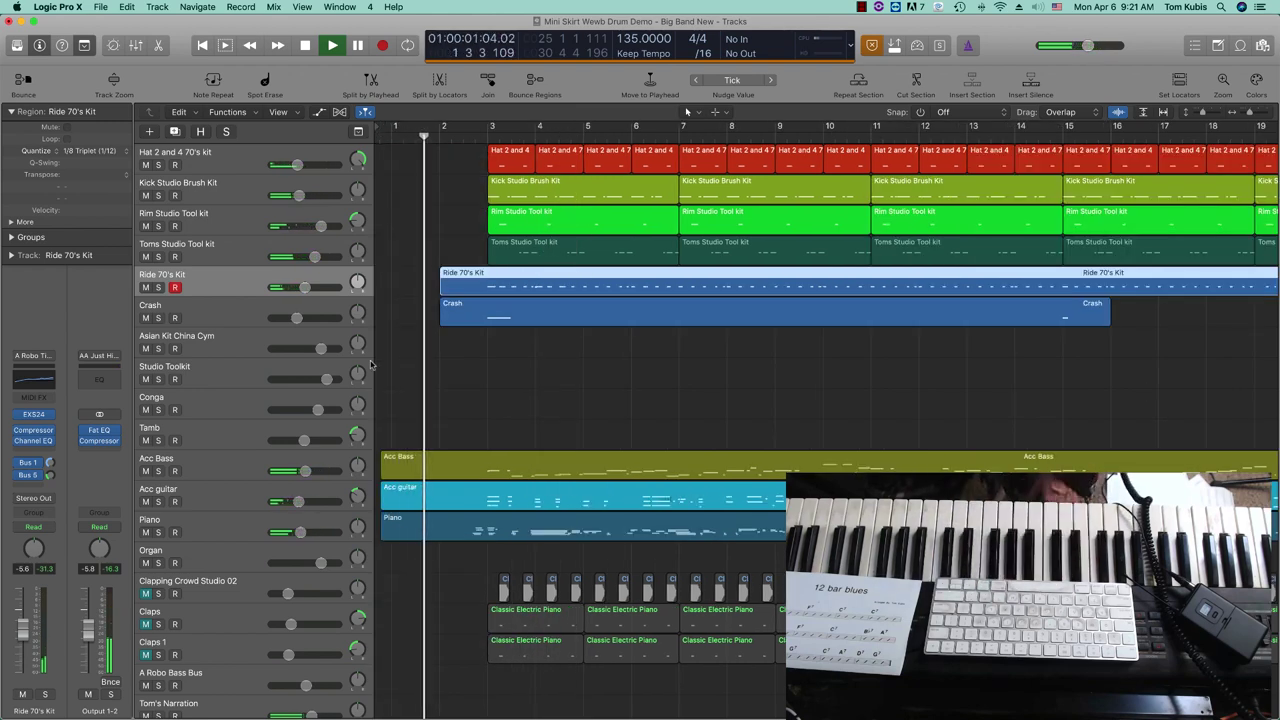
# - In the Kick Studio Brush Kit's Fat EQ, set 20 Hz to +3.5 dB, 200 Hz to +7.5 dB, 3900 Hz to -3.0 dB, and lower 10000 Hz
pyautogui.click(181, 186)
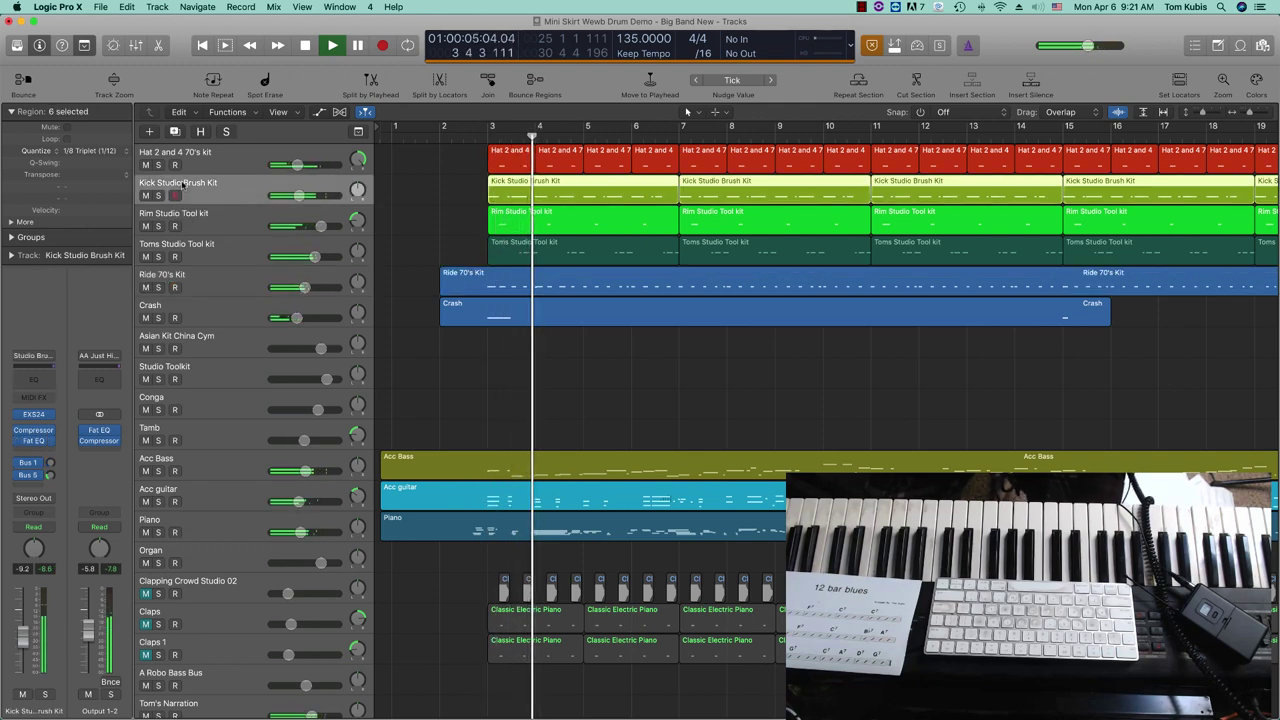
pyautogui.click(36, 443)
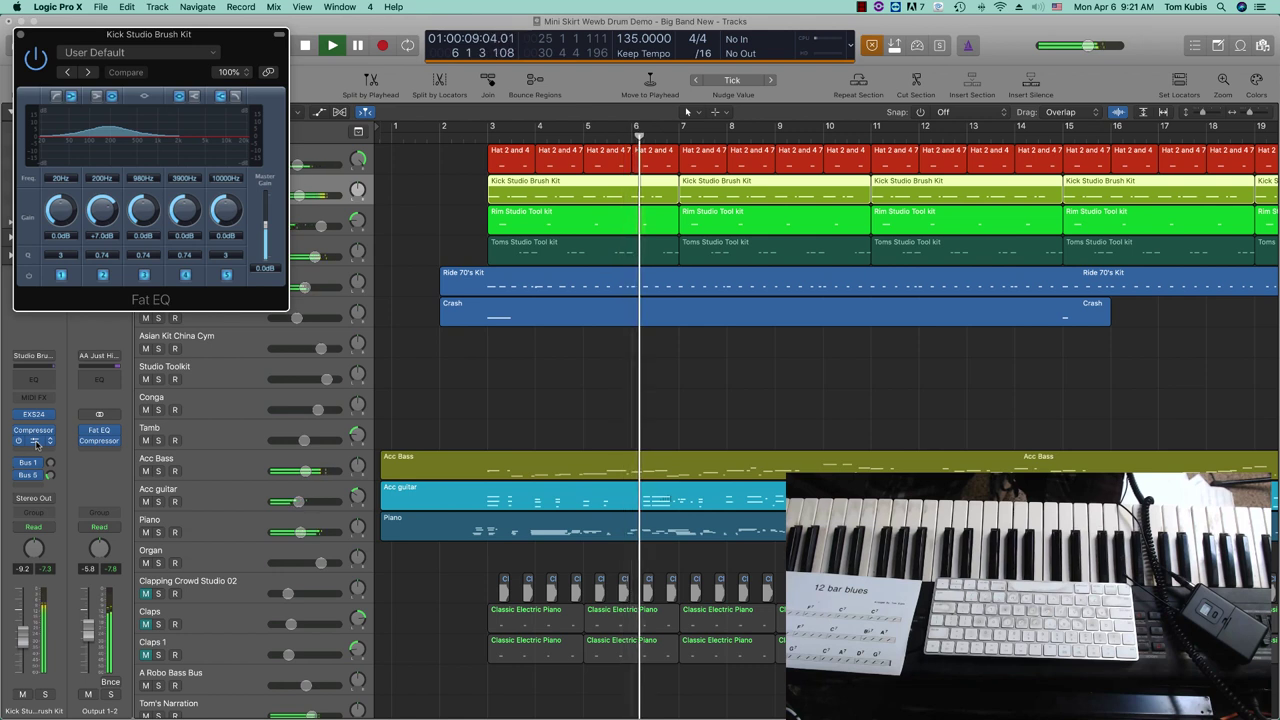
pyautogui.moveTo(64, 216); pyautogui.dragTo(66, 211)
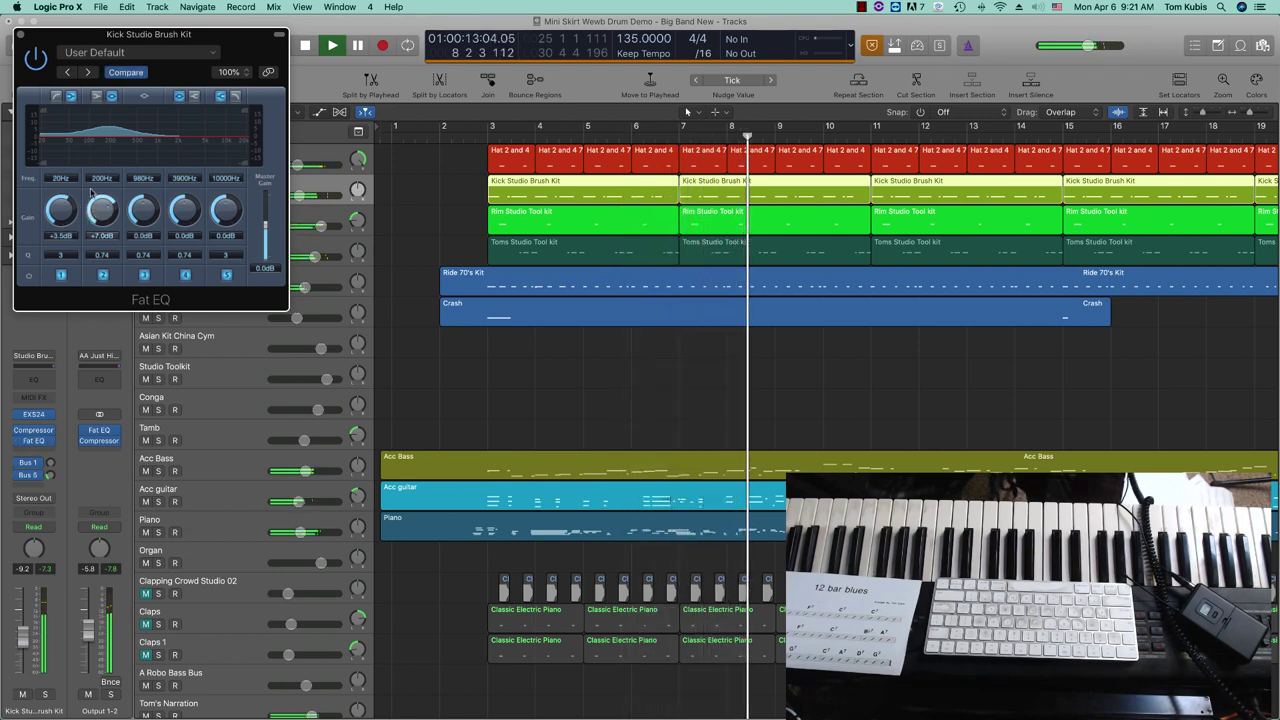
pyautogui.moveTo(99, 214); pyautogui.dragTo(99, 212)
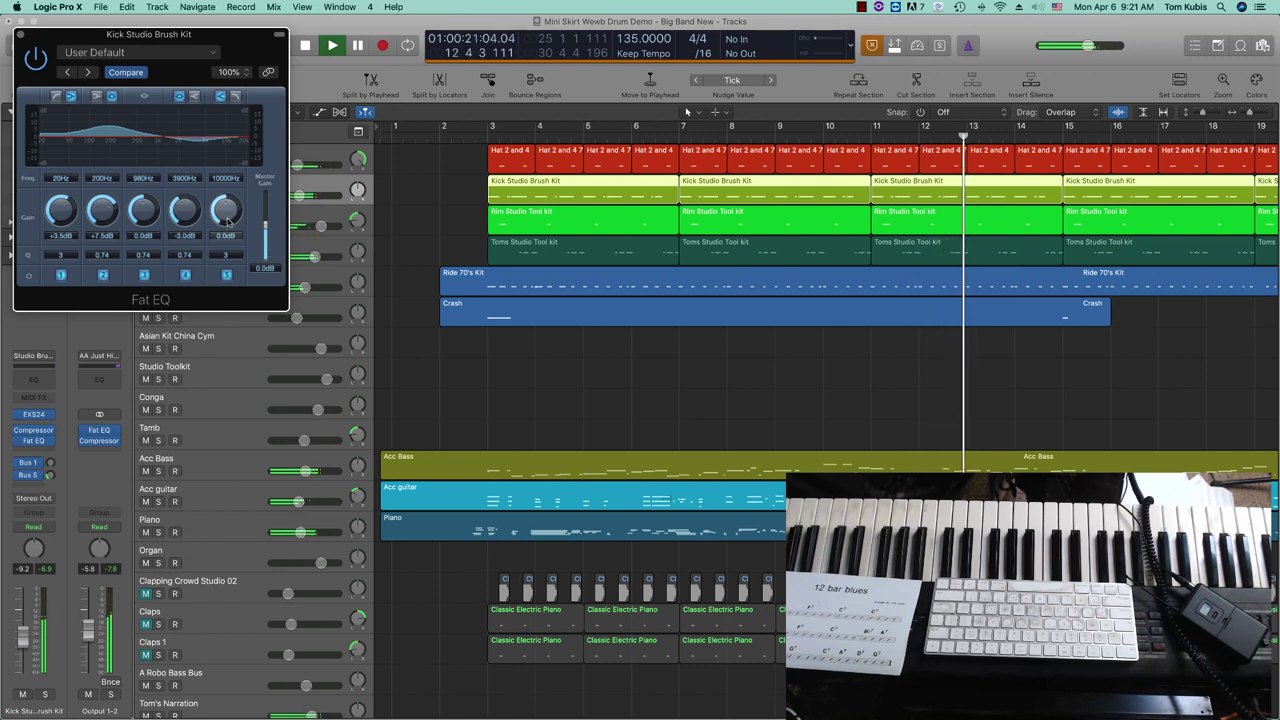
pyautogui.moveTo(228, 225); pyautogui.dragTo(228, 232)
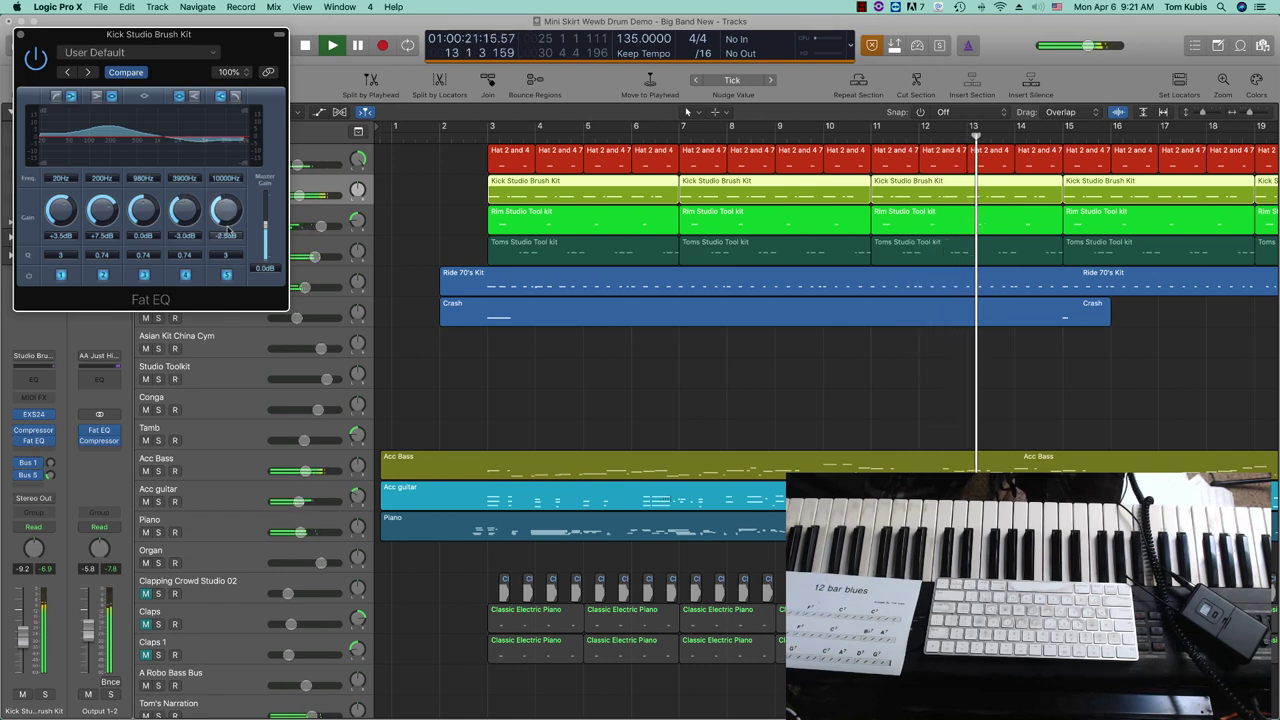
pyautogui.click(20, 36)
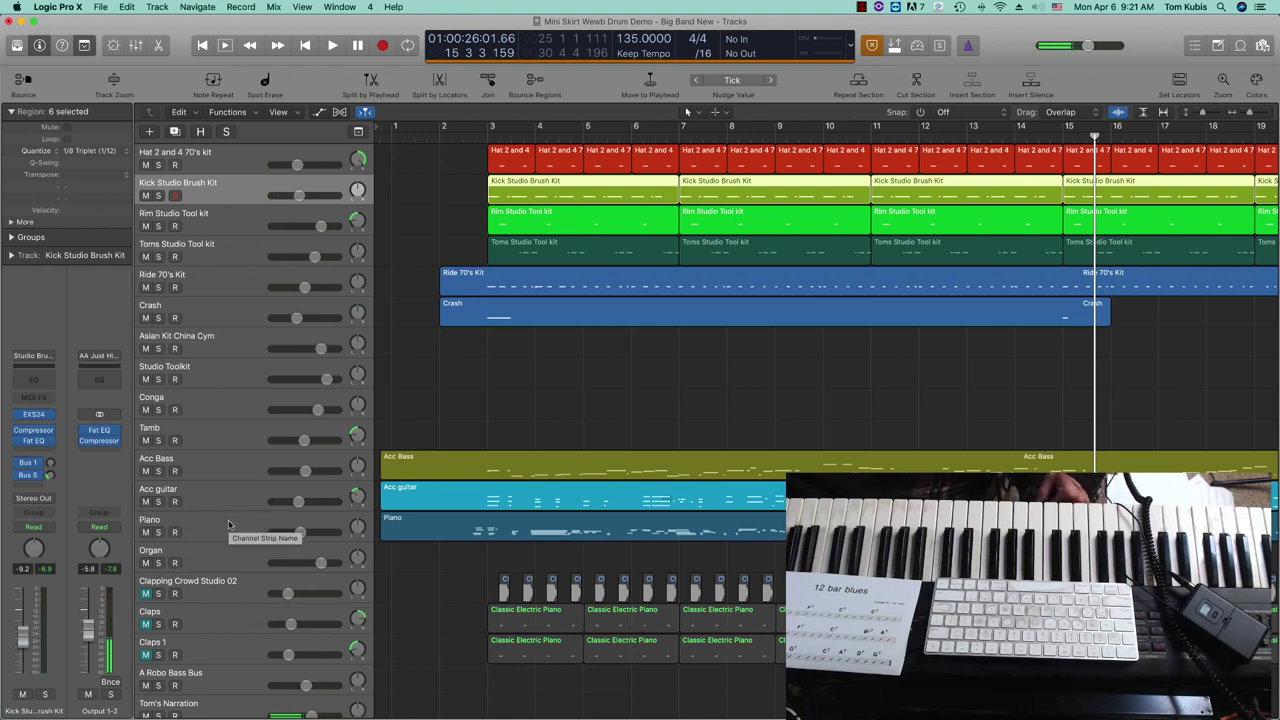
# - Record a conga pattern from bar 3 to about bar 7 on the Conga track, with 1/8 Triplet quantization
pyautogui.click(206, 410)
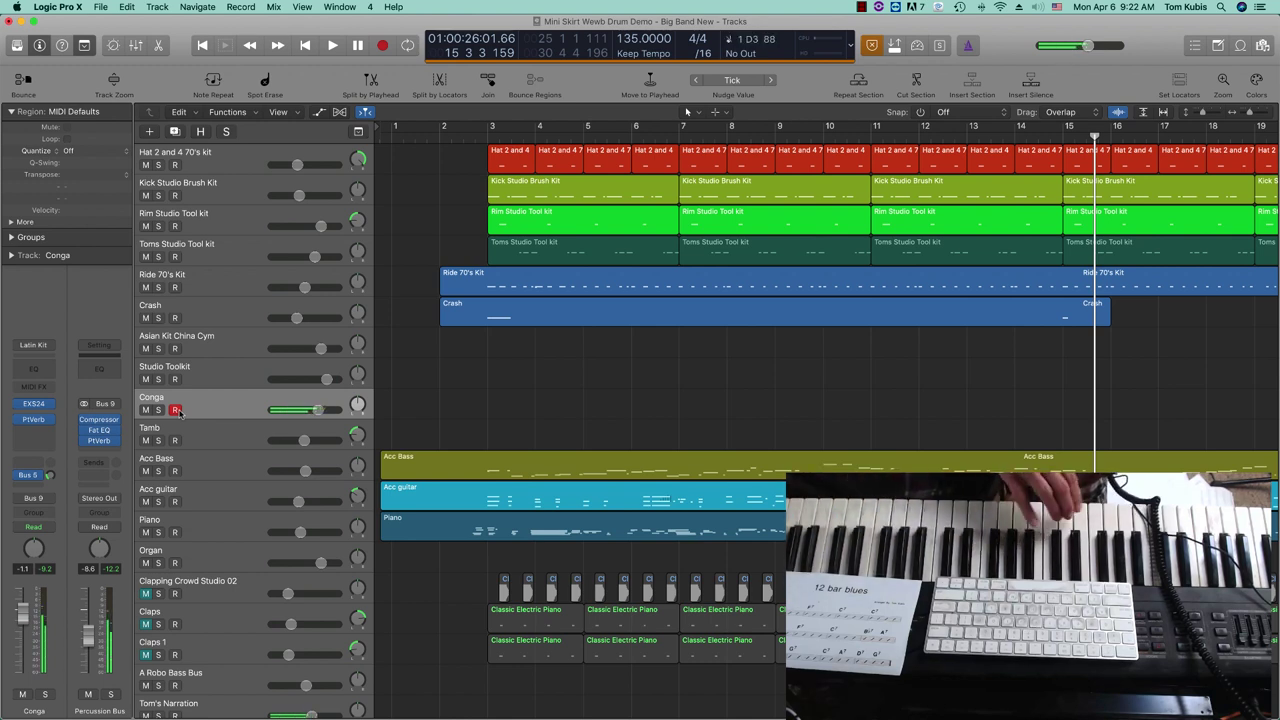
pyautogui.press('Return')
pyautogui.press('space')
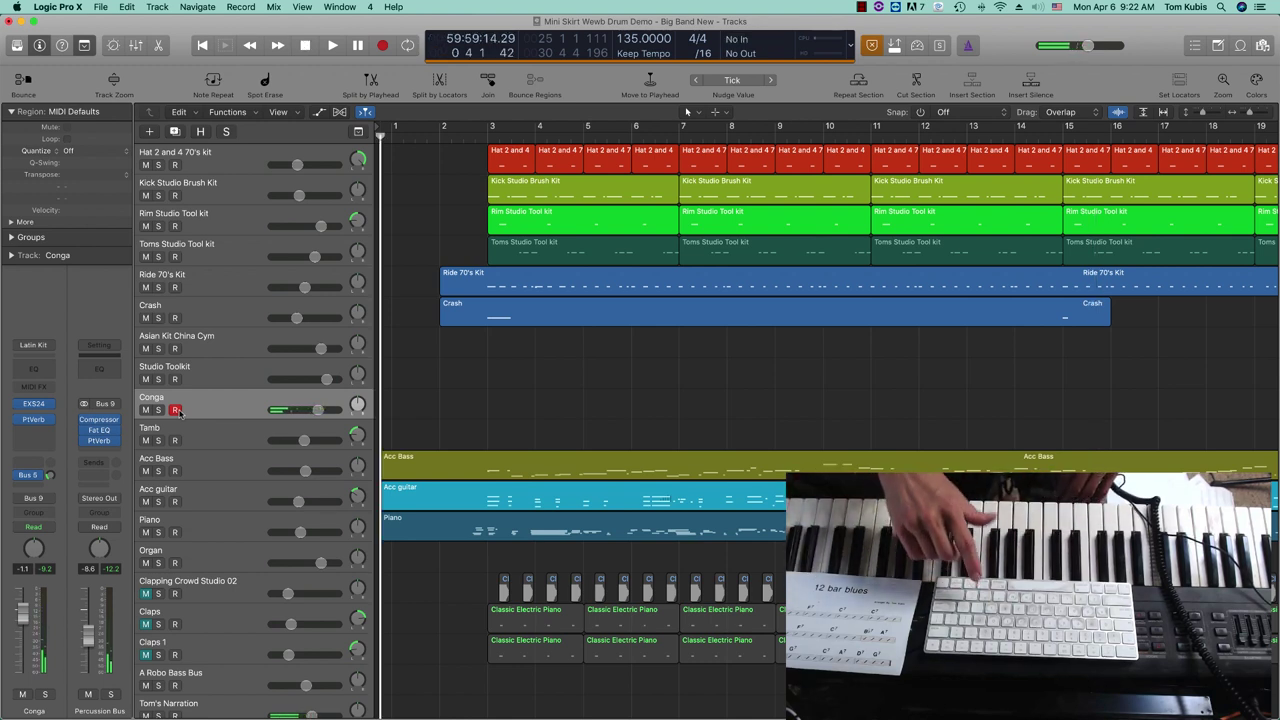
pyautogui.click(72, 150)
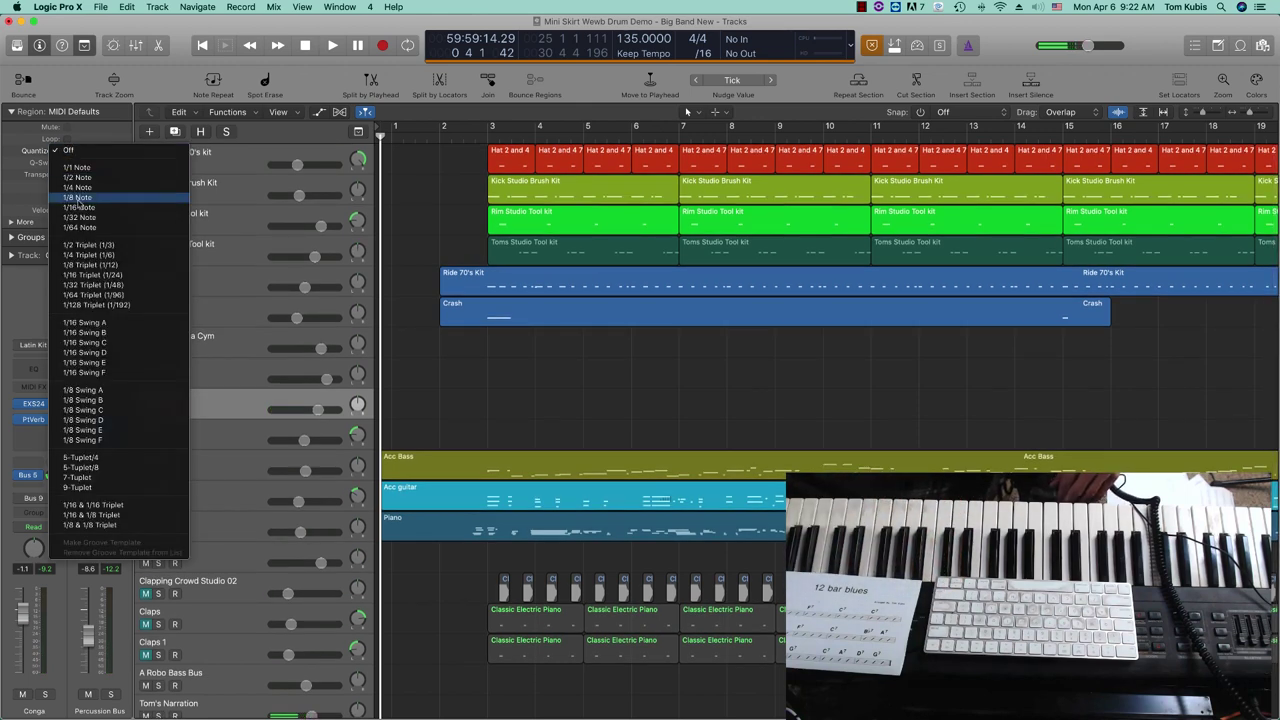
pyautogui.click(78, 197)
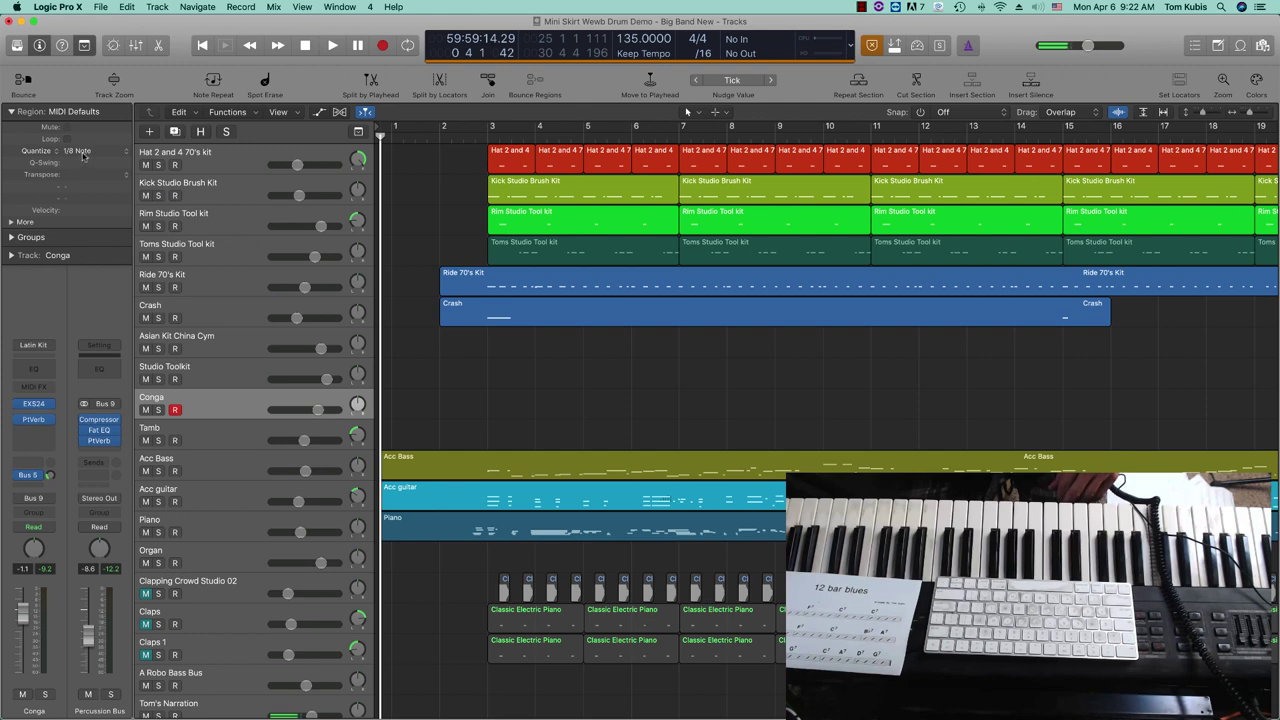
pyautogui.click(84, 156)
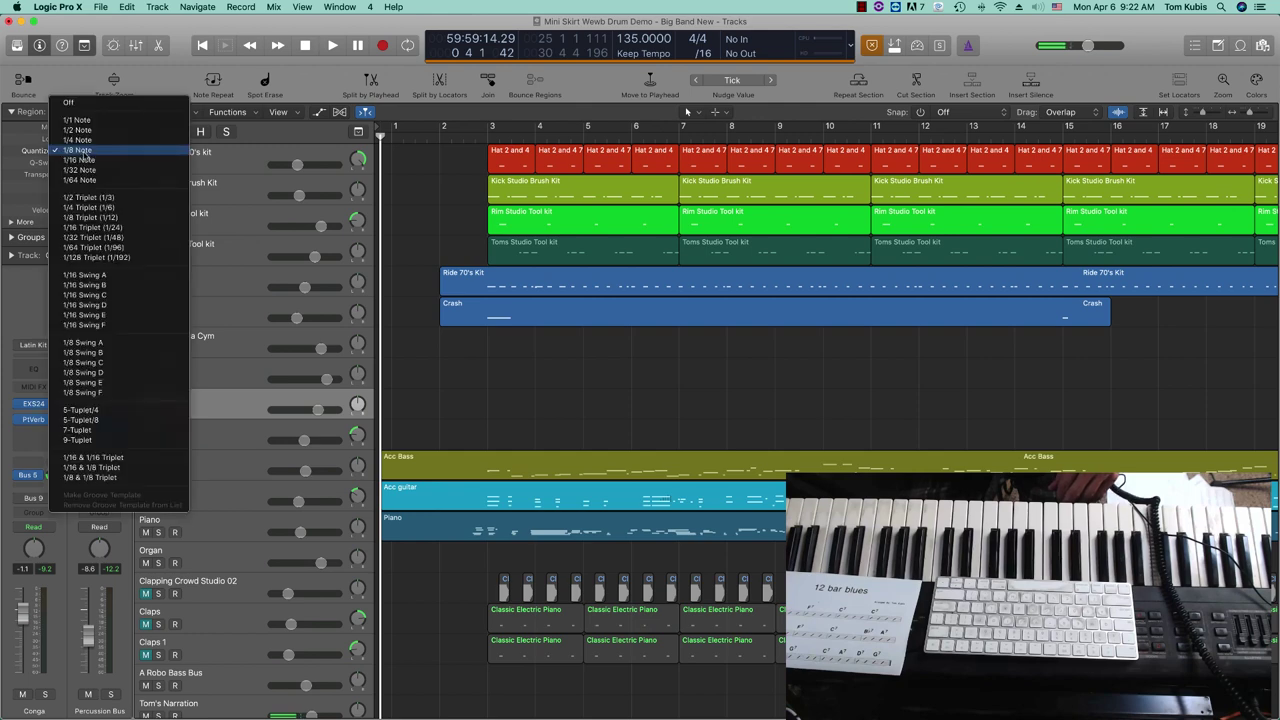
pyautogui.click(88, 217)
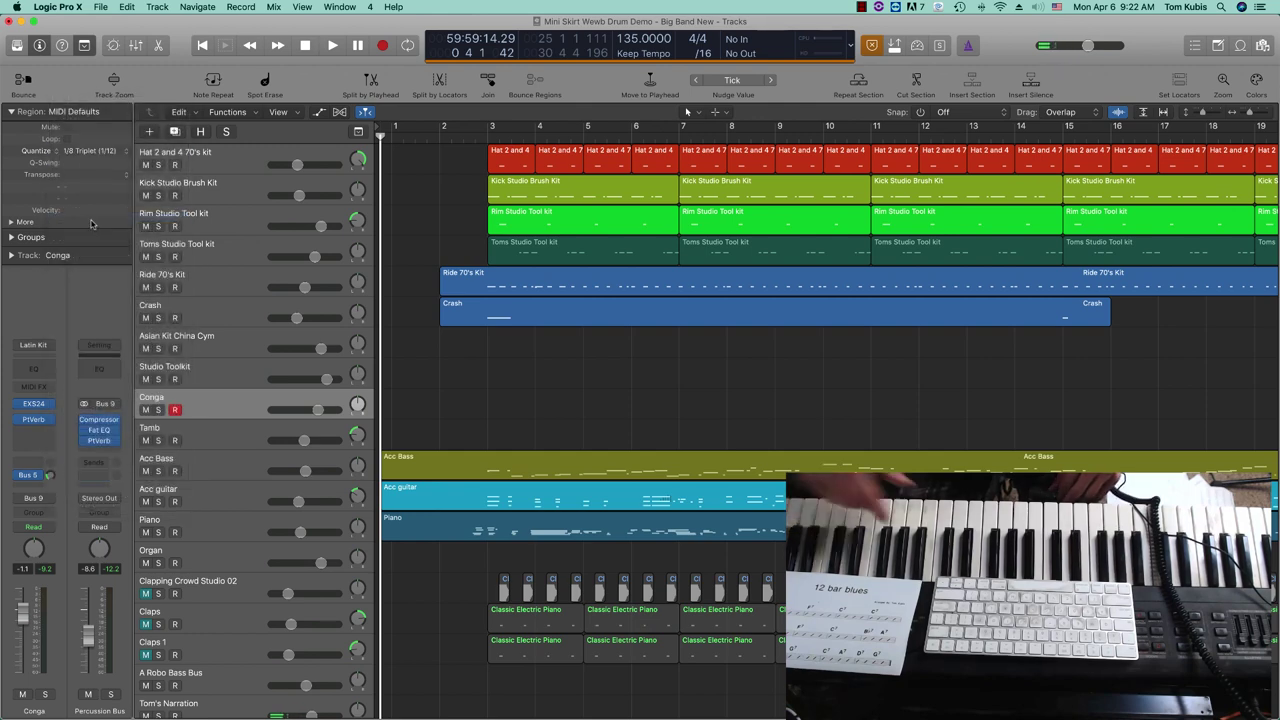
pyautogui.press('r')
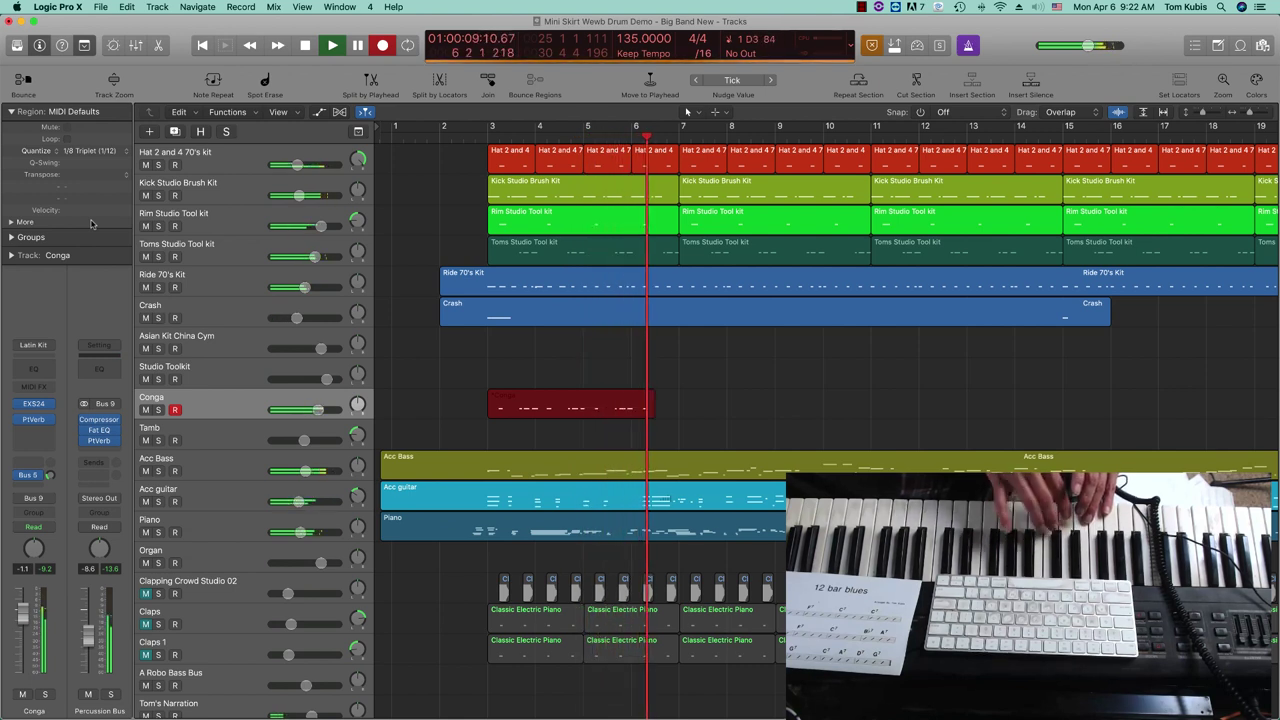
pyautogui.press('space')
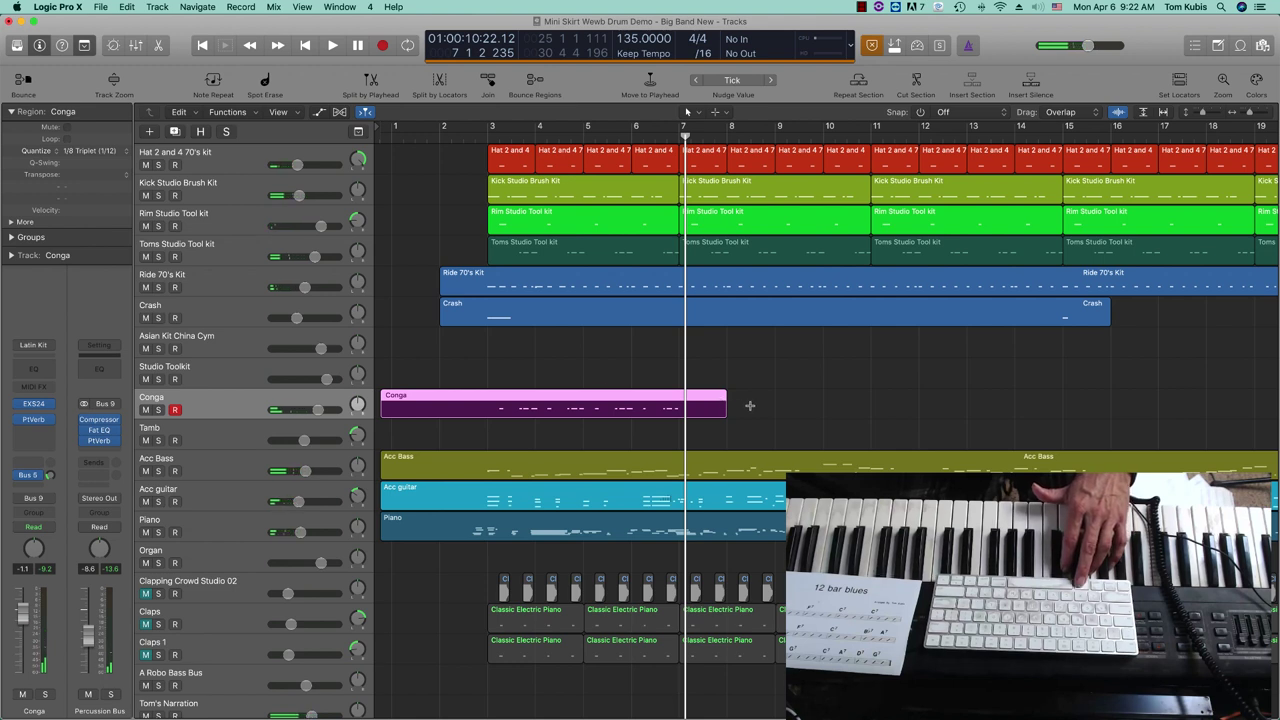
# - Trim the Conga region to bars 3 through 7 by removing the excess after bar 7 and the empty part before bar 3
pyautogui.moveTo(750, 405); pyautogui.dragTo(693, 408)
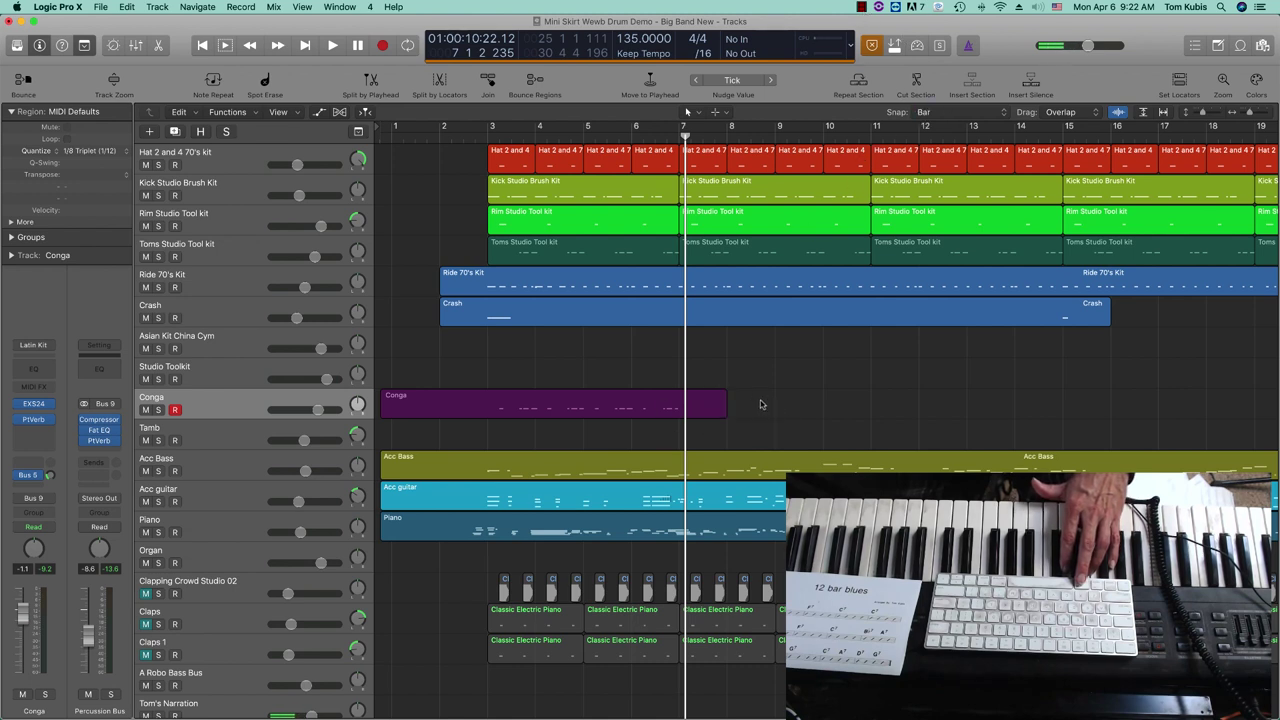
pyautogui.moveTo(760, 405); pyautogui.dragTo(687, 413)
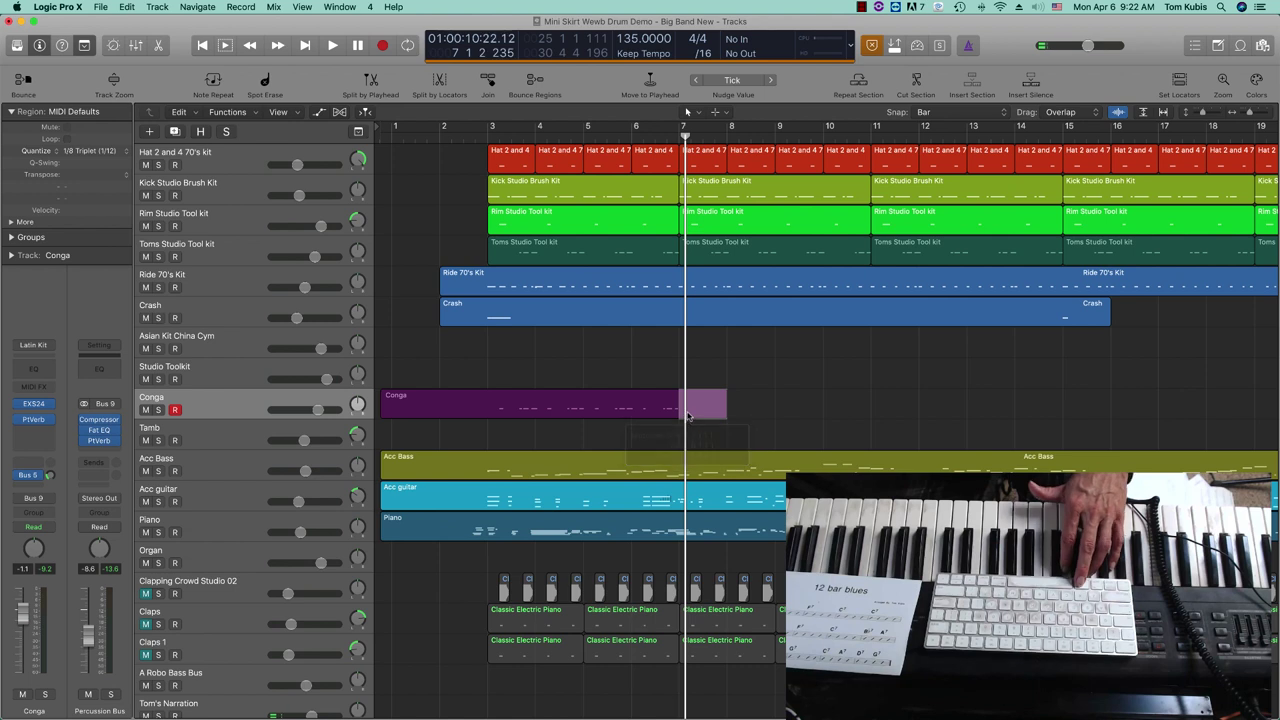
pyautogui.click(560, 410)
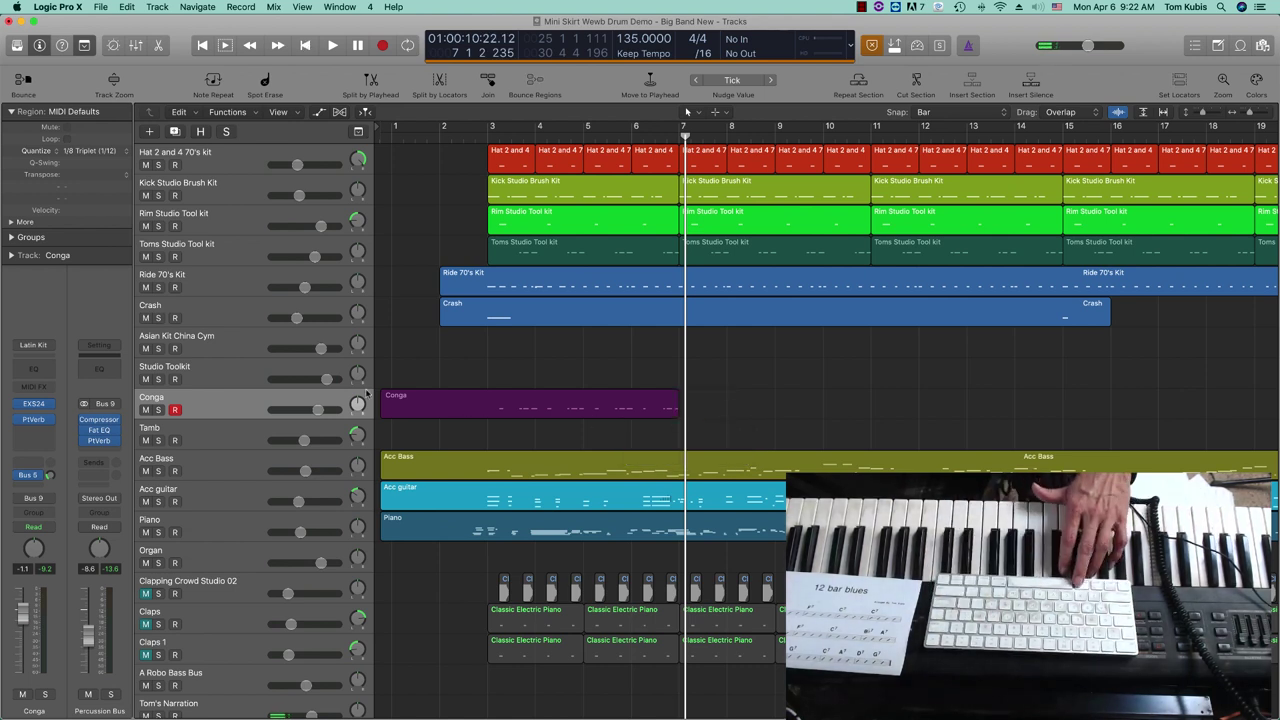
pyautogui.moveTo(374, 393); pyautogui.dragTo(483, 418)
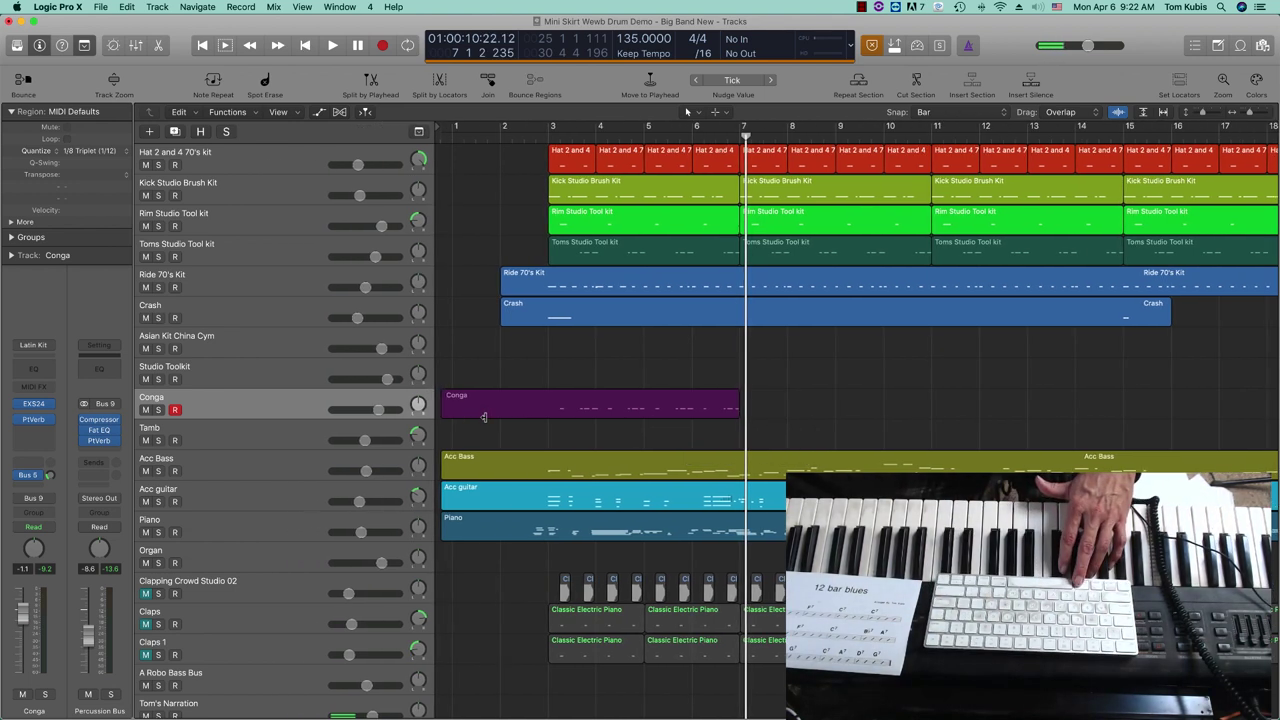
pyautogui.moveTo(537, 384); pyautogui.dragTo(424, 430)
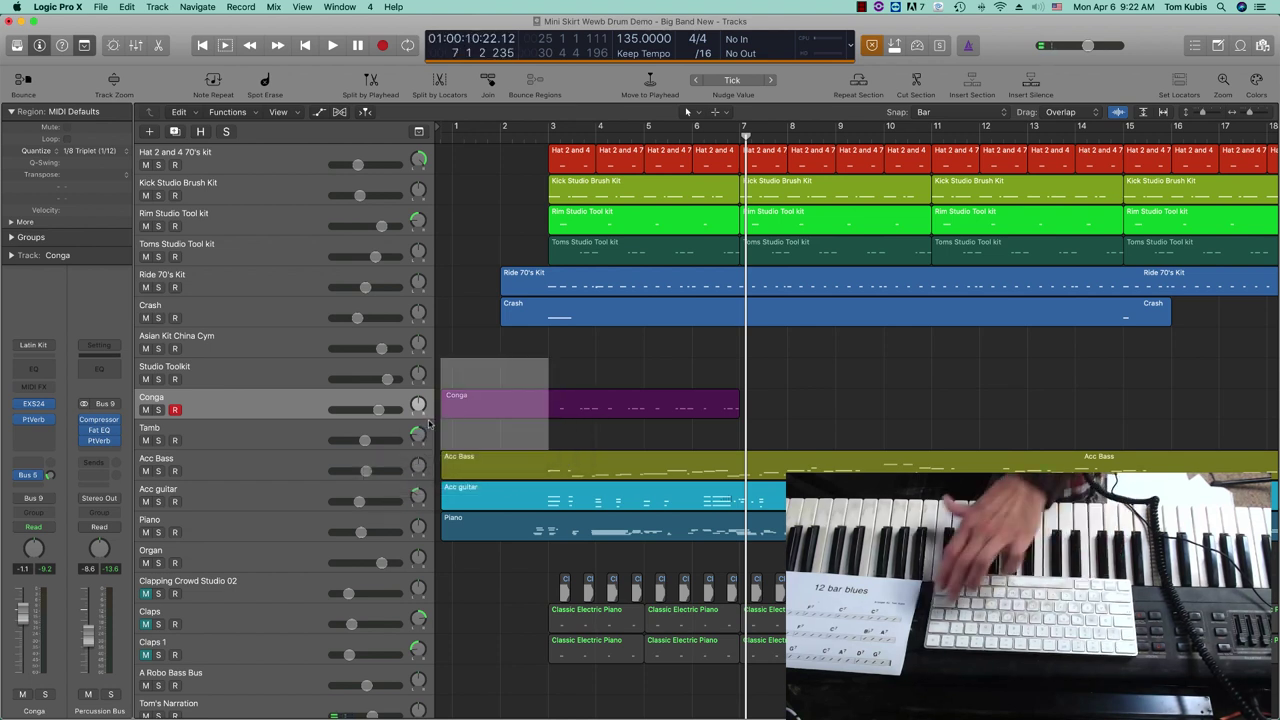
pyautogui.press('Delete')
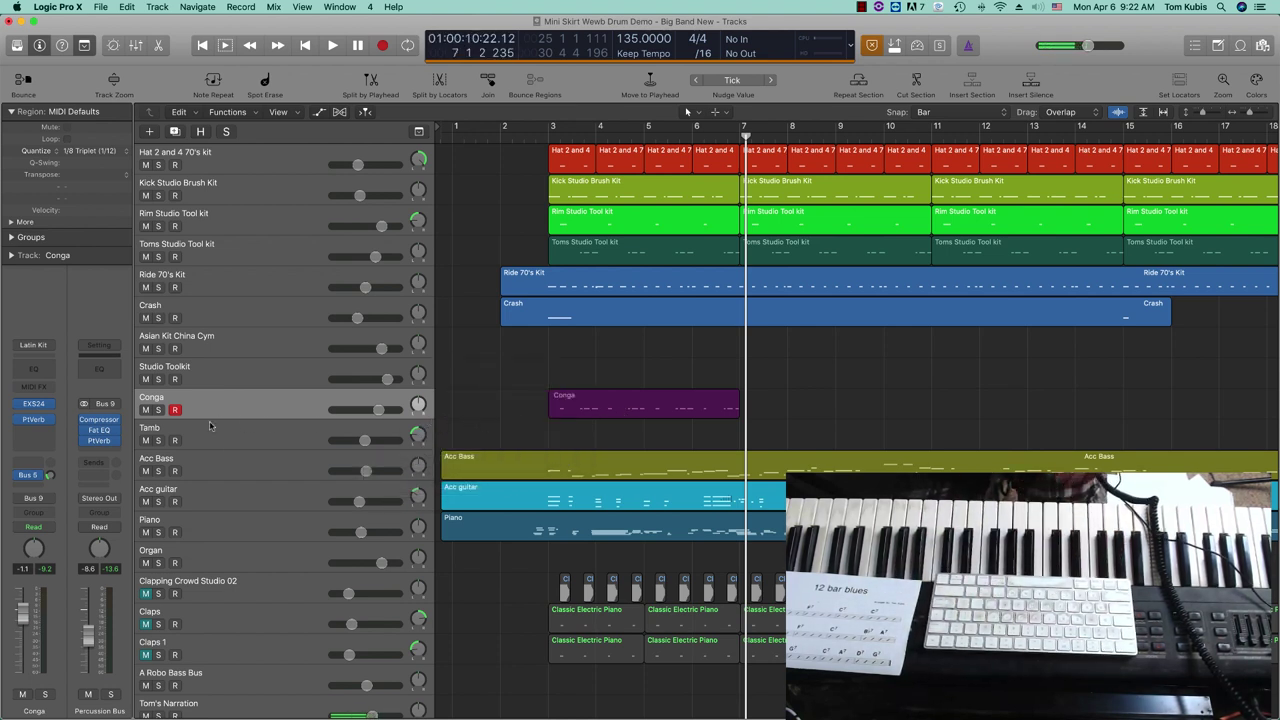
# - Record a tambourine pattern on the Tamb track from bar 3 to about bar 7 and remove the empty part before bar 3
pyautogui.click(208, 429)
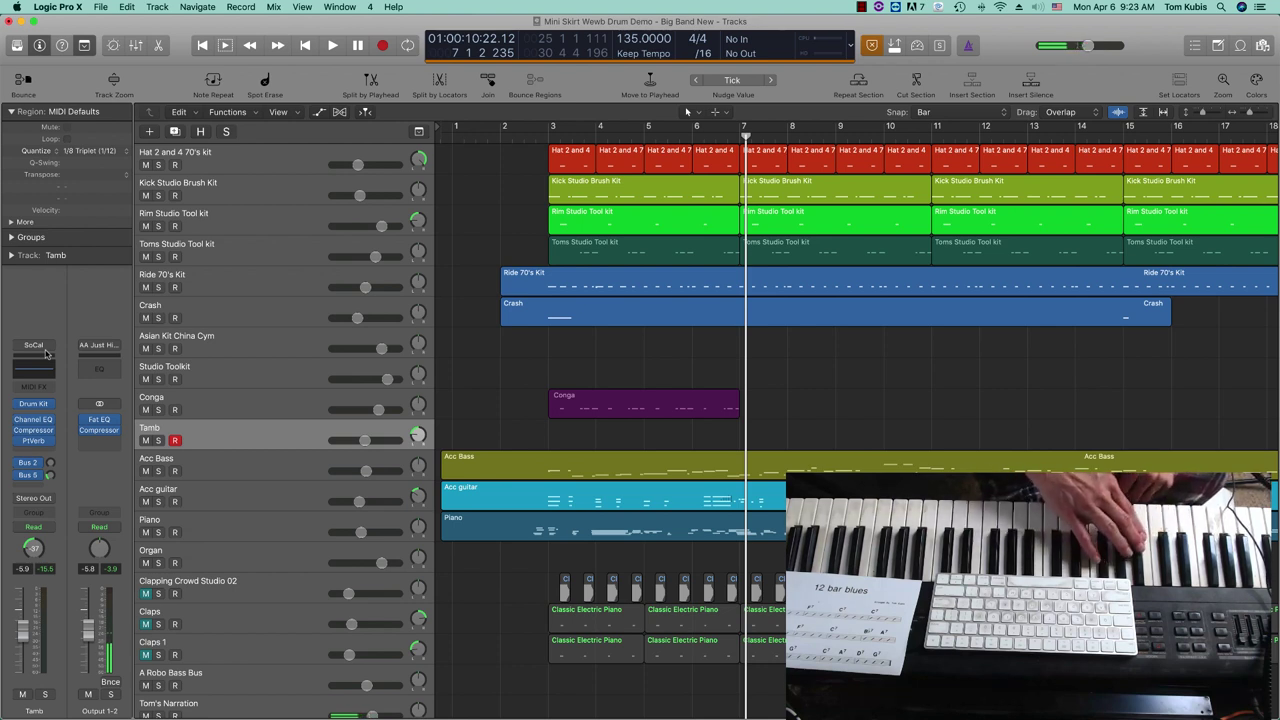
pyautogui.press('Return')
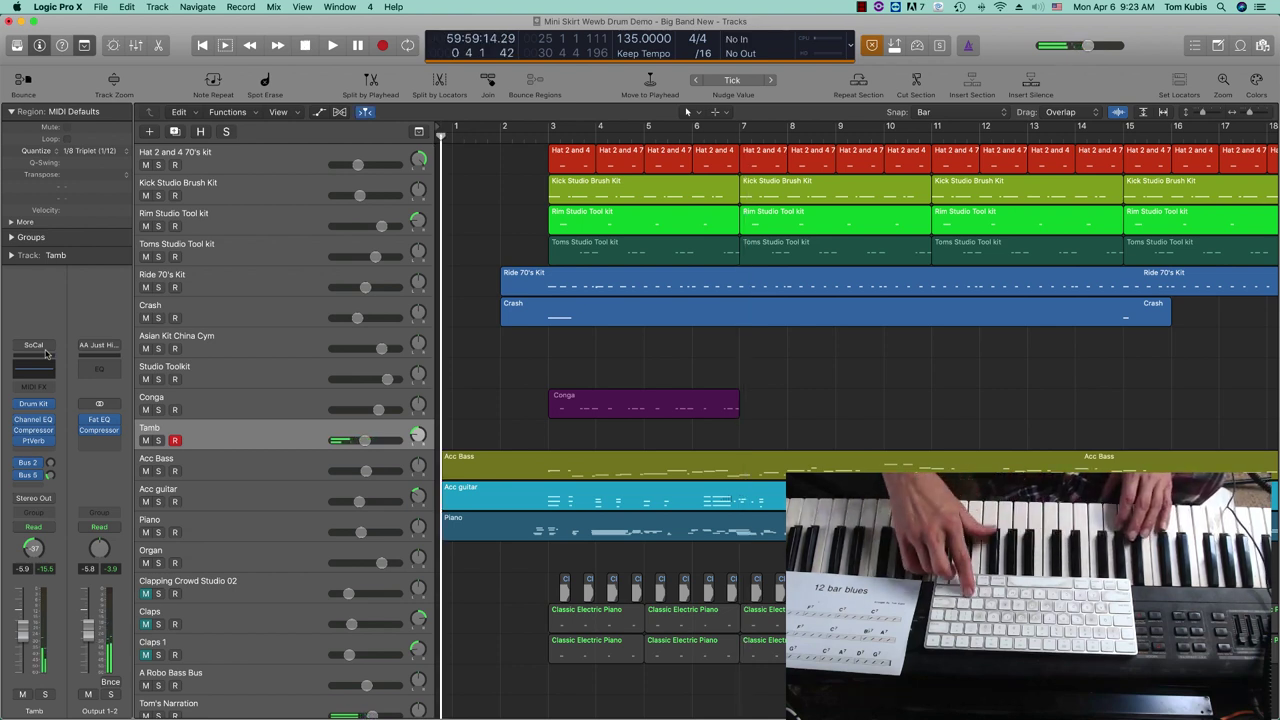
pyautogui.press('r')
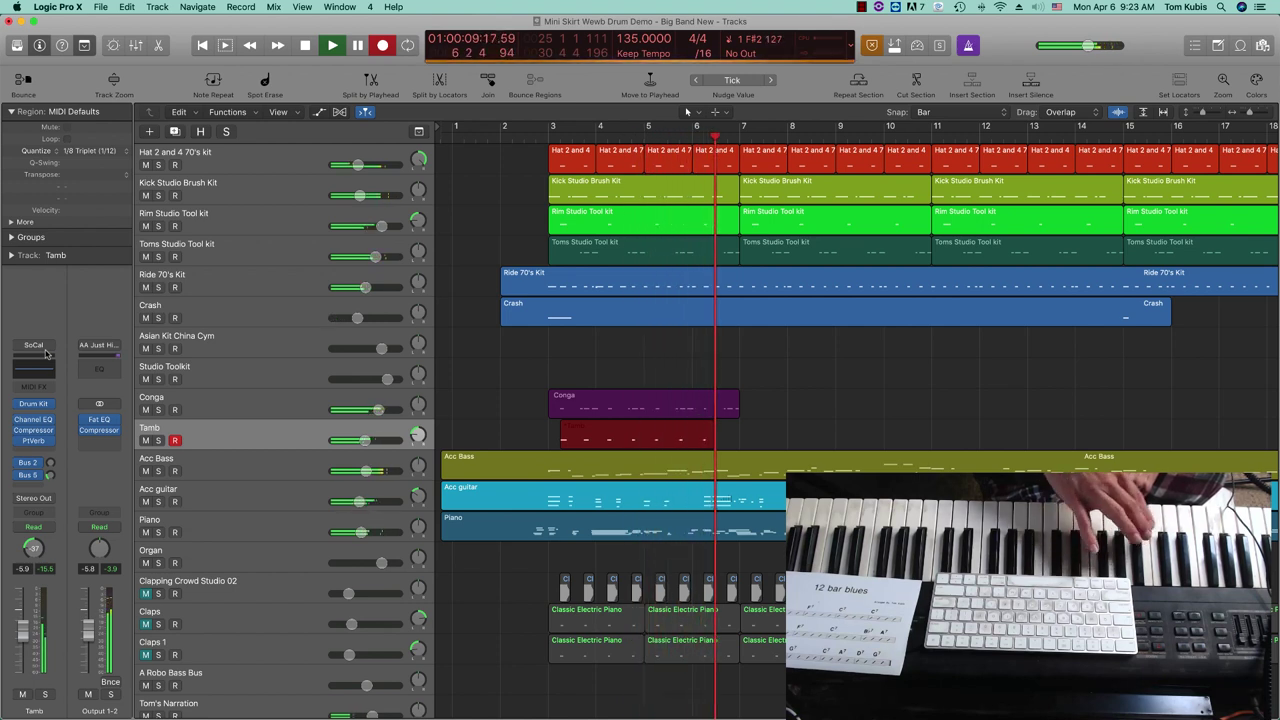
pyautogui.press('space')
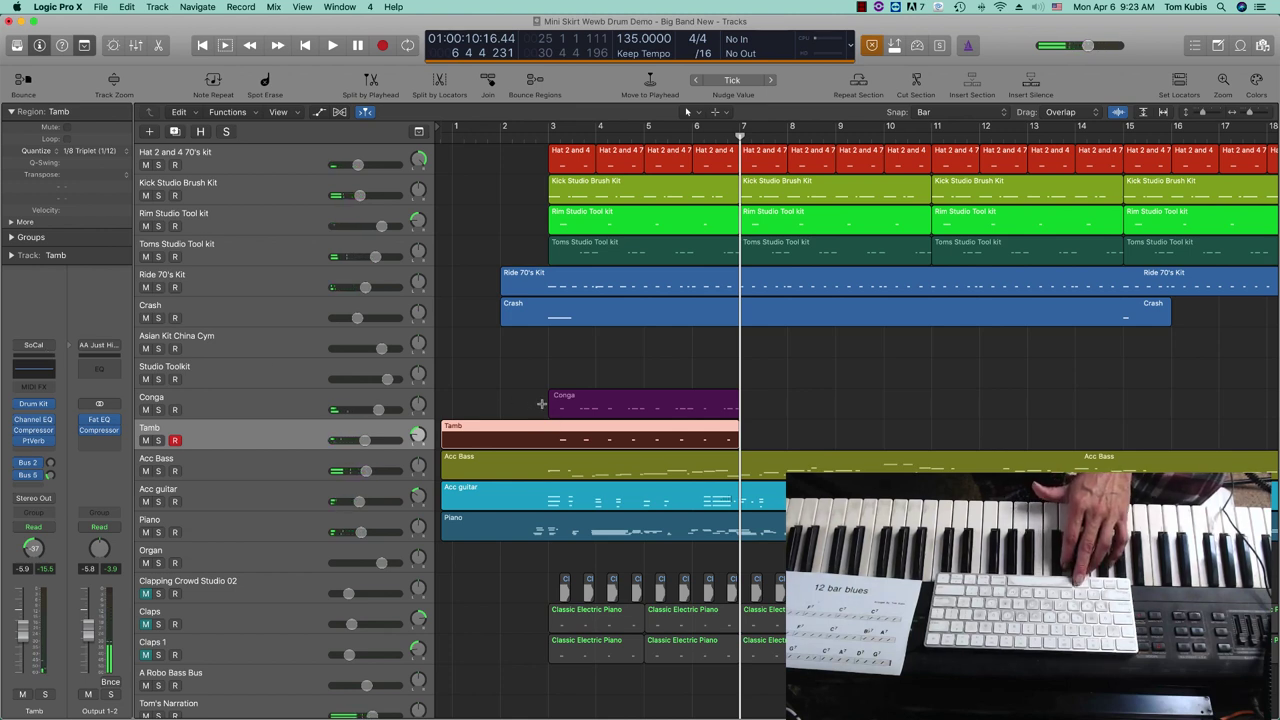
pyautogui.moveTo(546, 390)
pyautogui.mouseDown()
pyautogui.moveTo(500, 447)
pyautogui.moveTo(444, 438)
pyautogui.mouseUp()
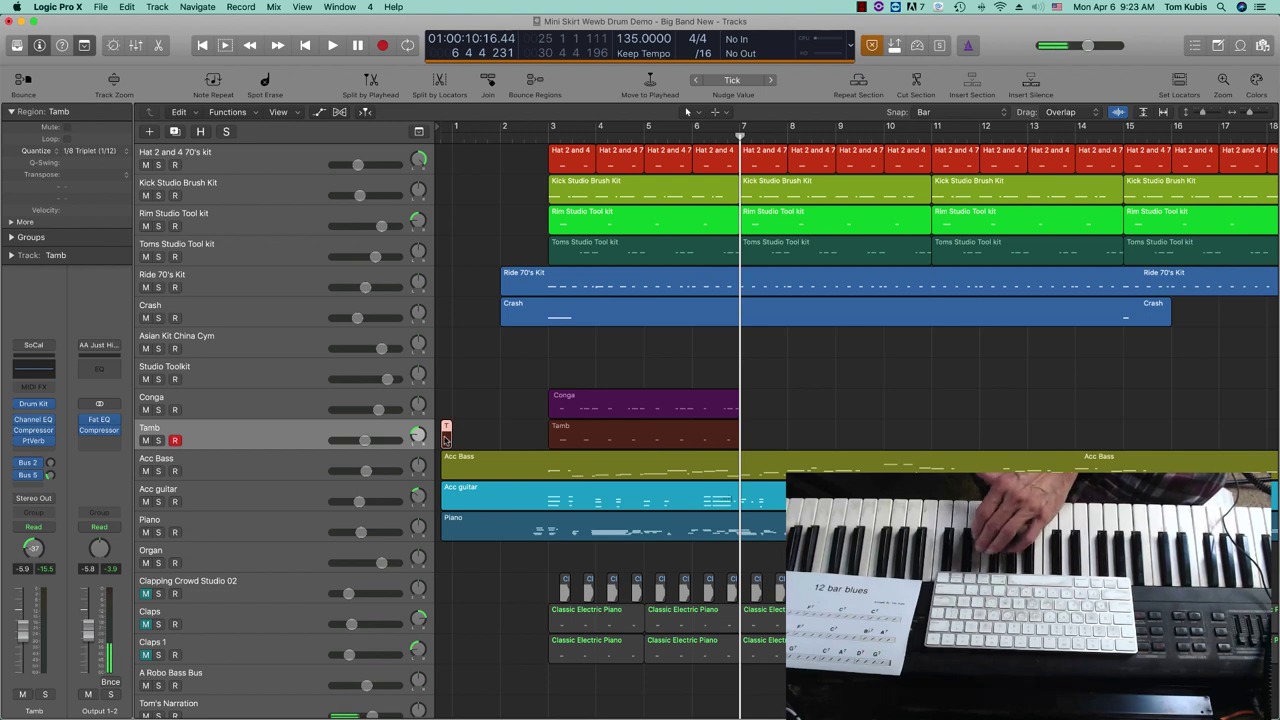
# - Repeat the four-bar Conga and Tamb regions together as copies through to bar 27
pyautogui.moveTo(532, 405); pyautogui.dragTo(618, 434)
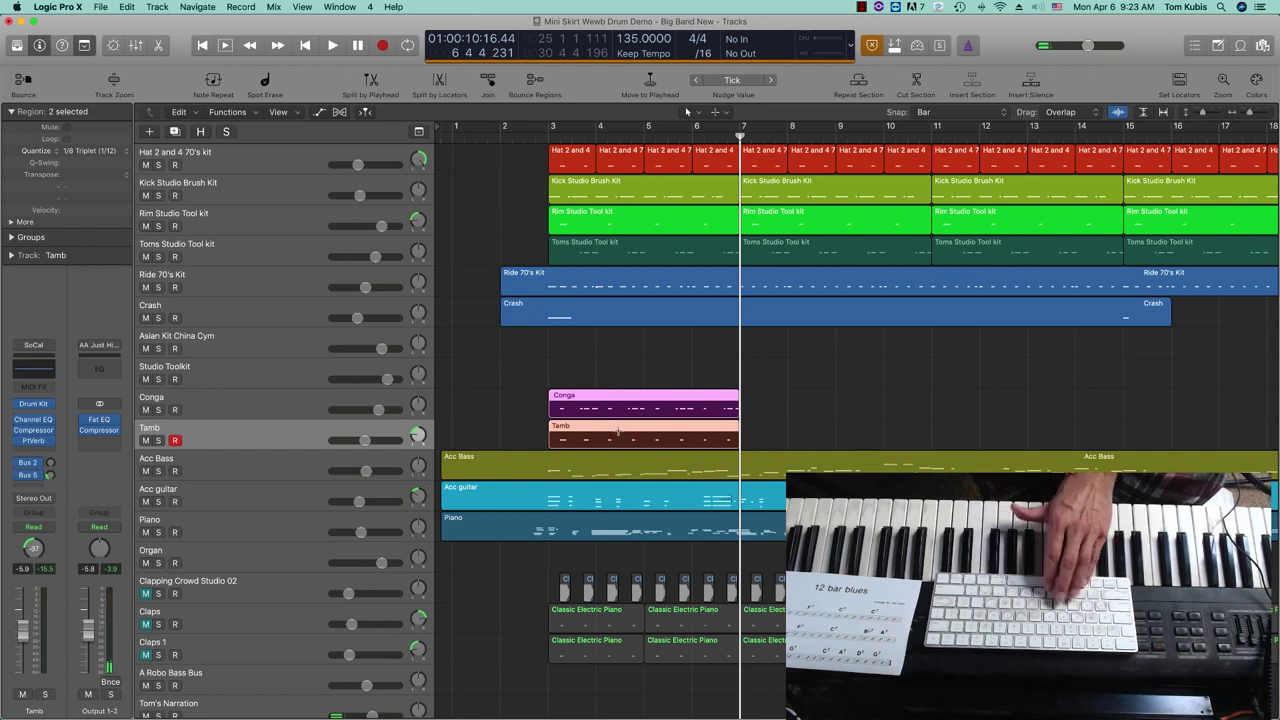
pyautogui.press('super+r')
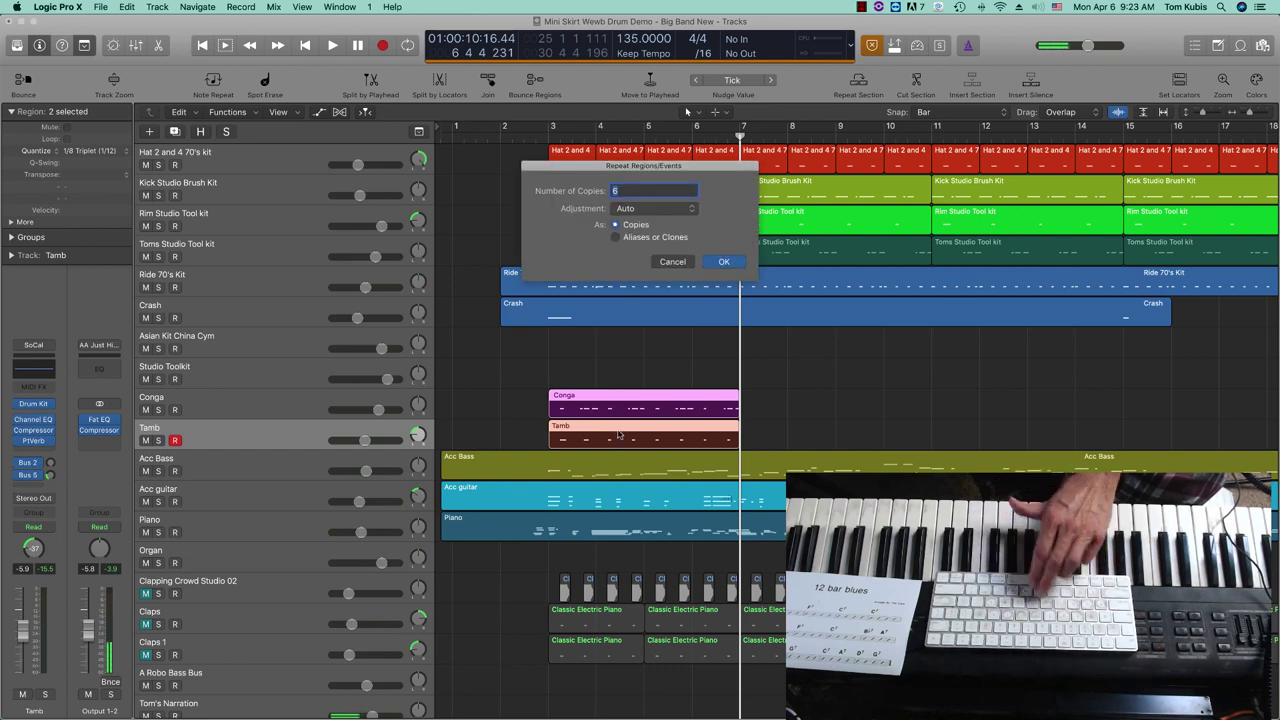
pyautogui.press('Return')
pyautogui.hscroll(10, 700, 430)
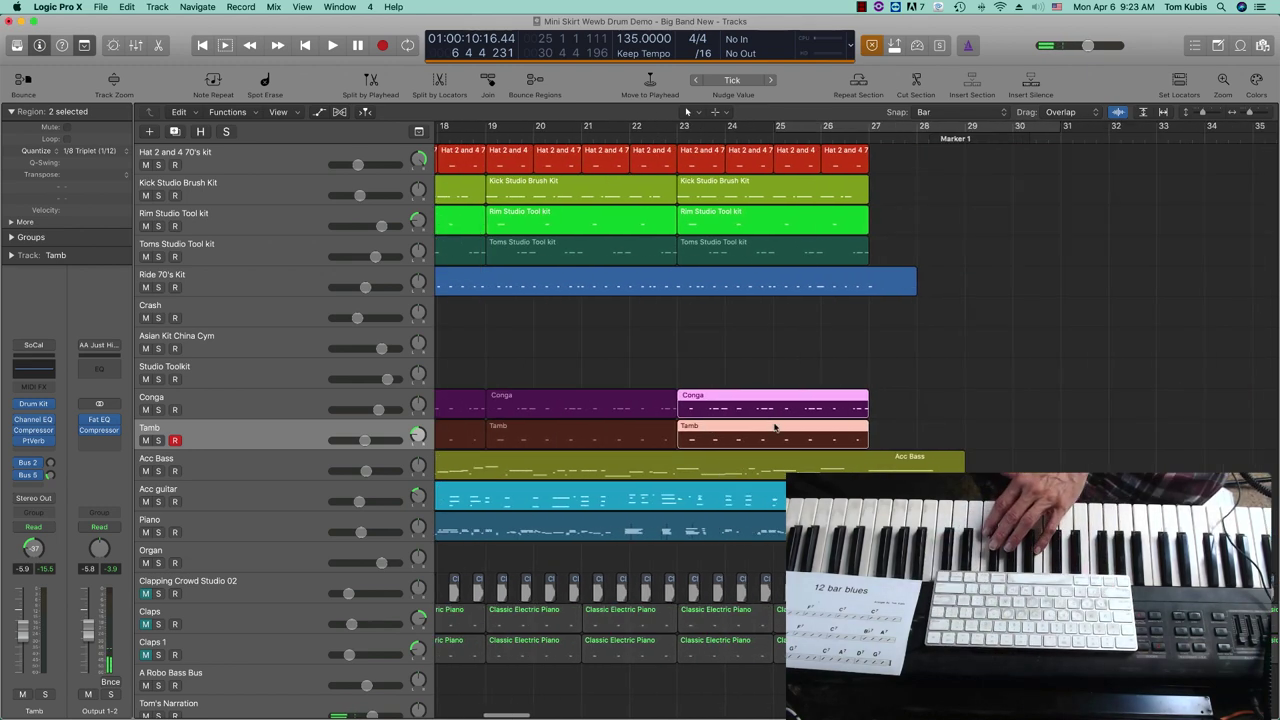
pyautogui.hscroll(5, 775, 427)
pyautogui.click(774, 427)
pyautogui.hscroll(-20, 774, 427)
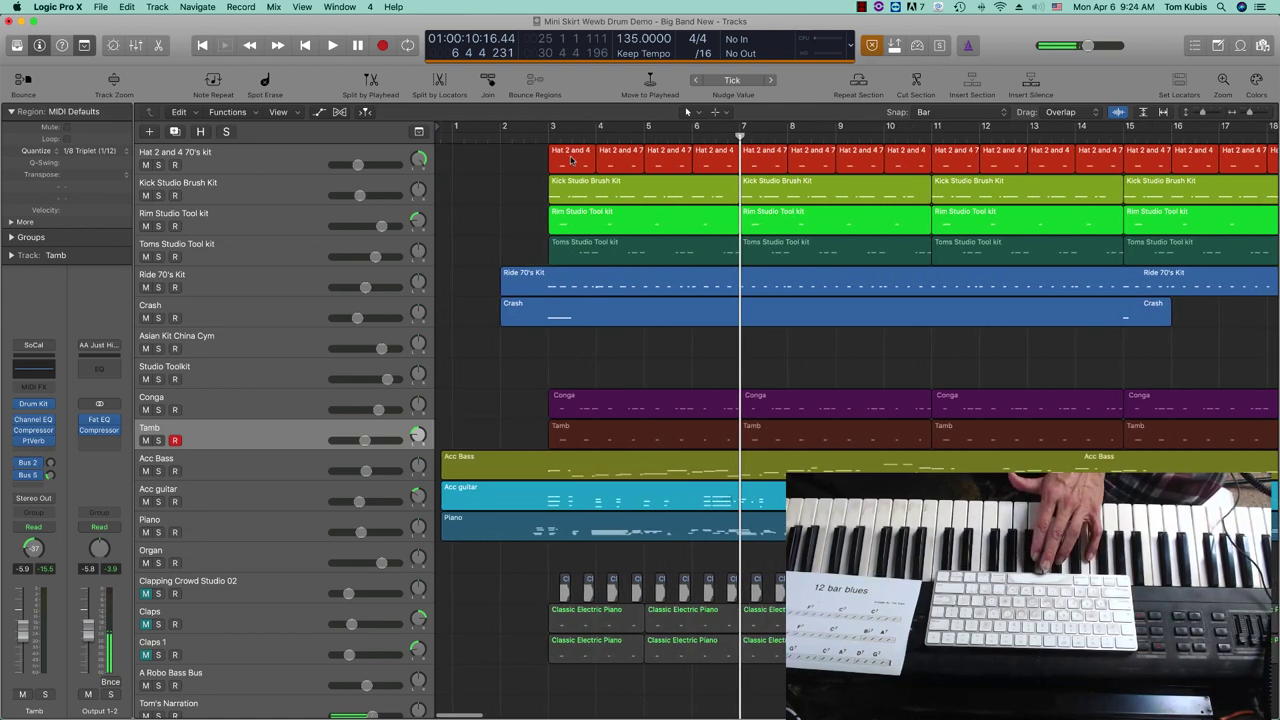
# - Play the arrangement from just before bar 3 to about bar 8 to check the conga and tambourine parts
pyautogui.click(537, 135)
pyautogui.press('space')
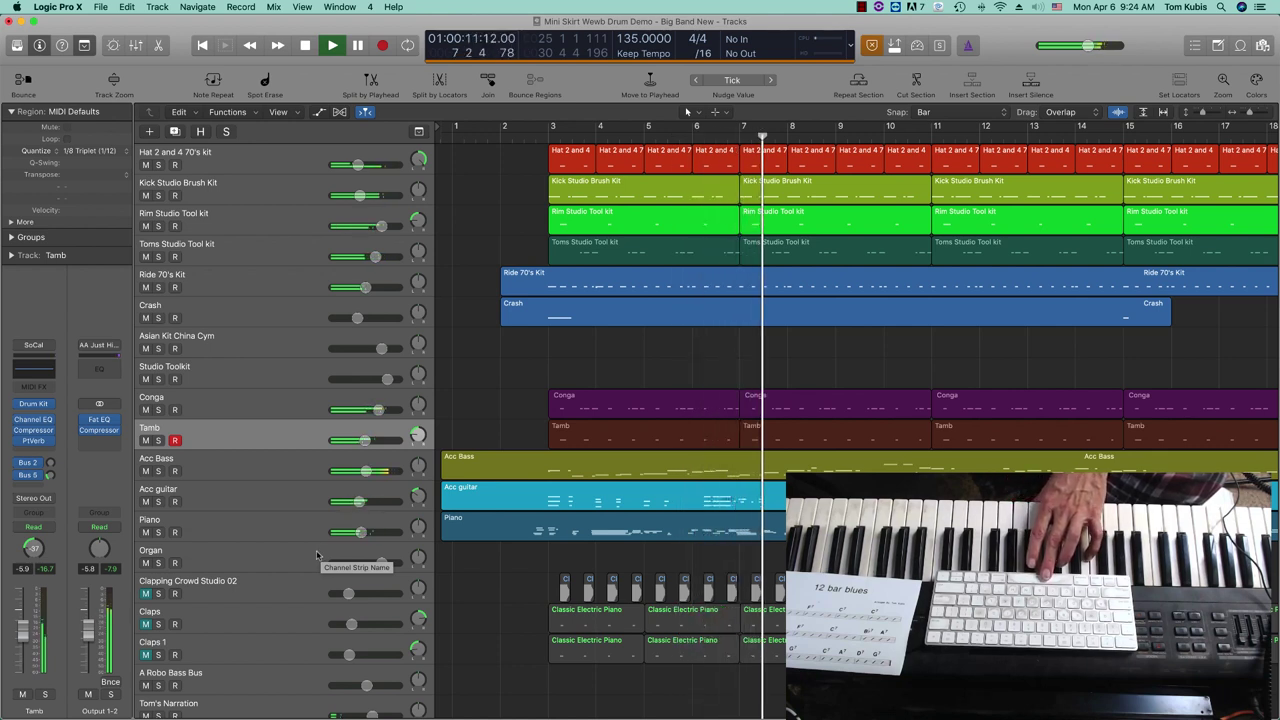
pyautogui.press('space')
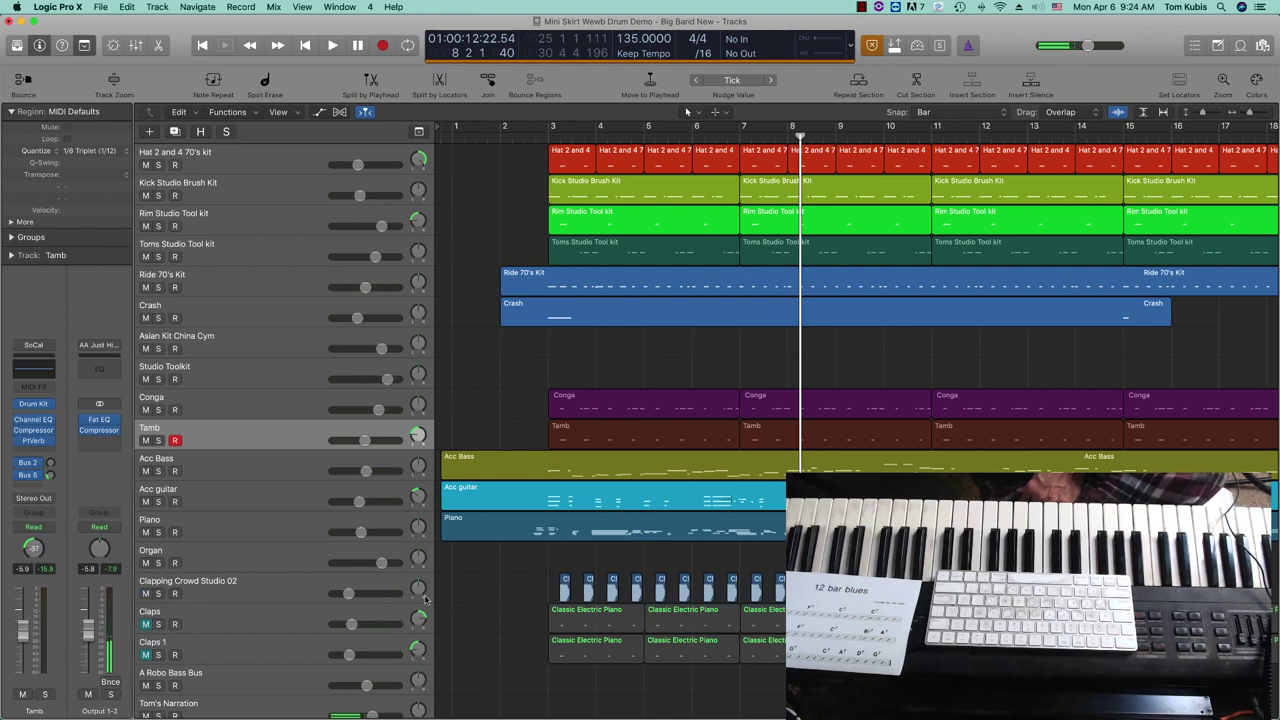
# - Unmute the Claps and Claps 1 tracks
pyautogui.click(146, 624)
pyautogui.click(193, 624)
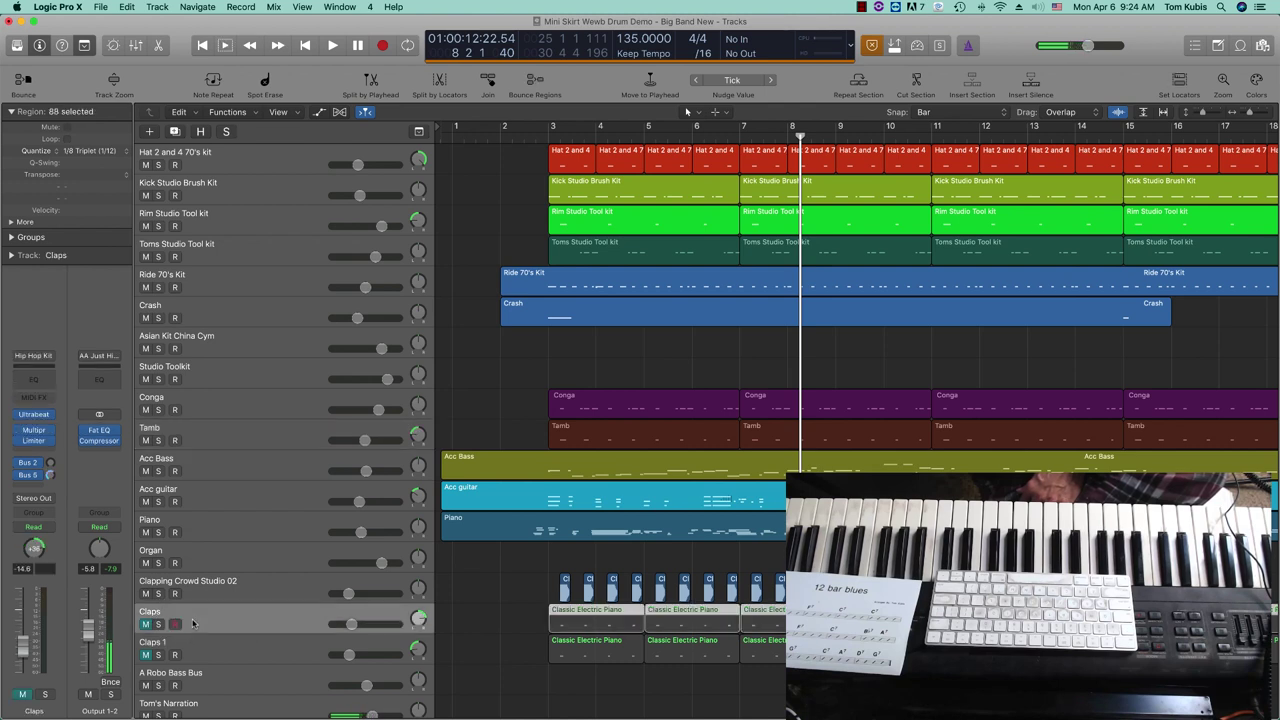
pyautogui.click(146, 624)
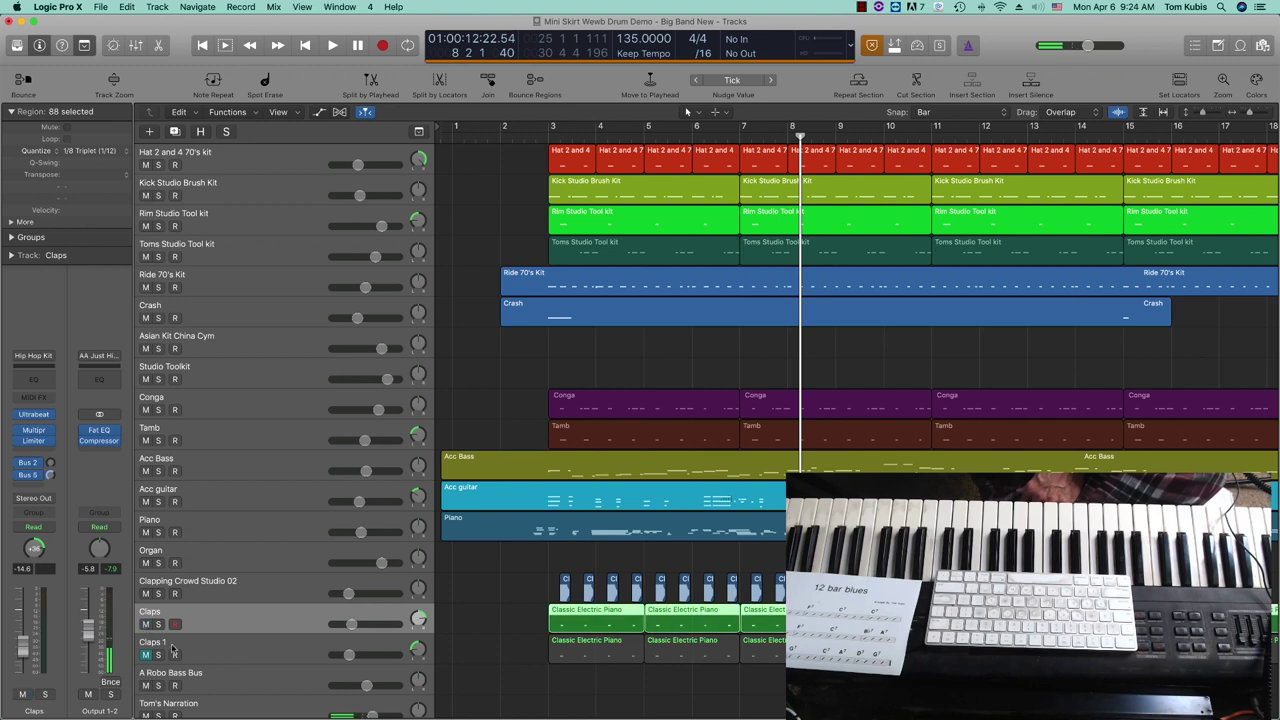
pyautogui.click(190, 653)
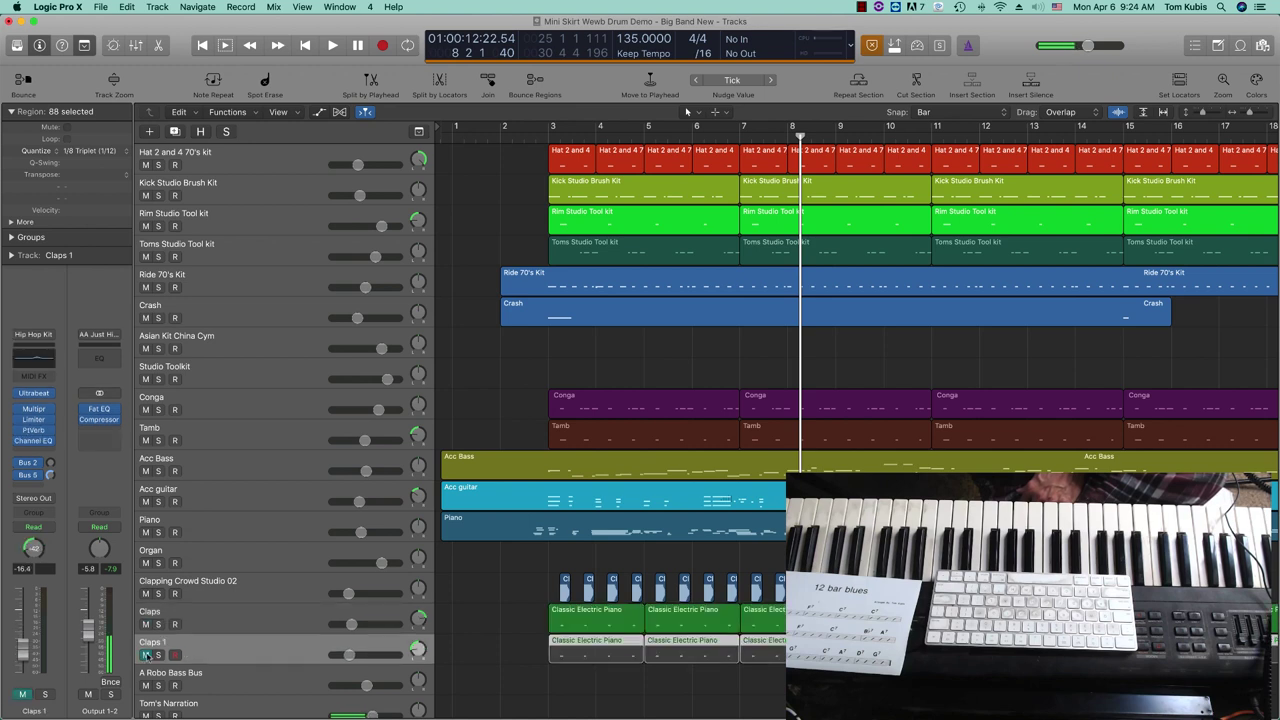
pyautogui.click(146, 654)
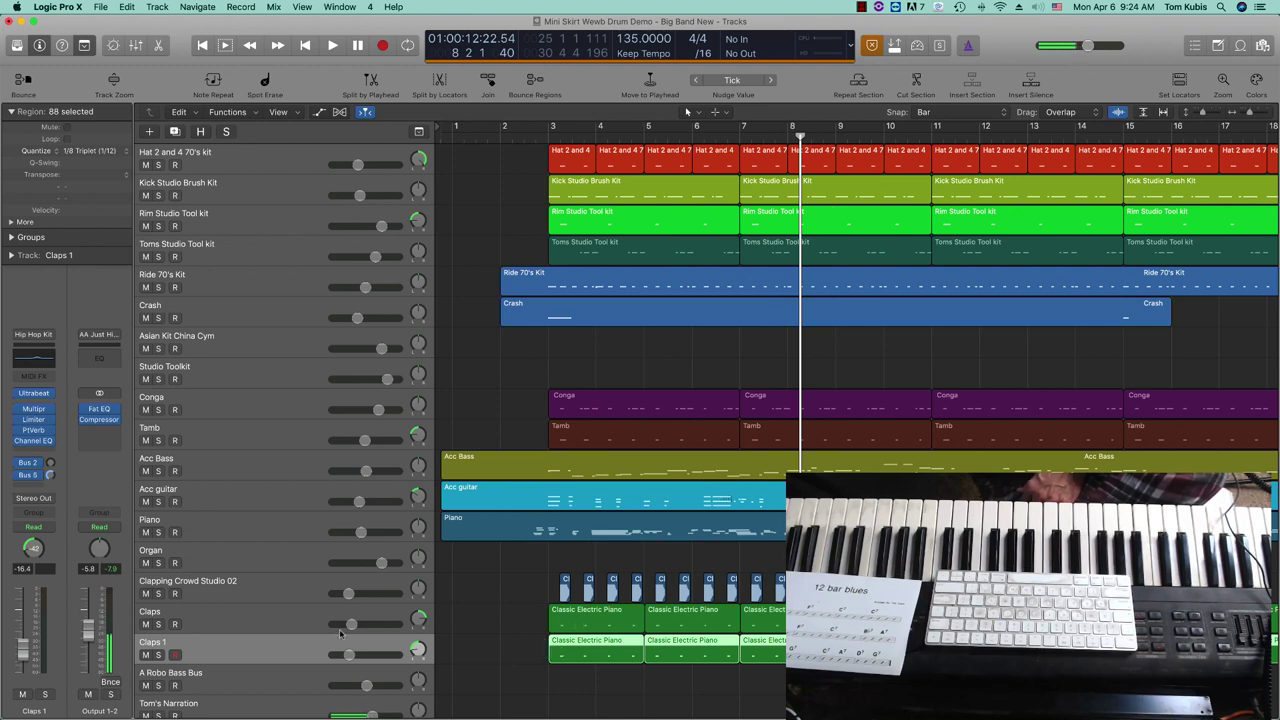
# - Inspect the Claps and Claps 1 regions, and play the arrangement with the claps from about bar 2 through bar 29
pyautogui.click(296, 629)
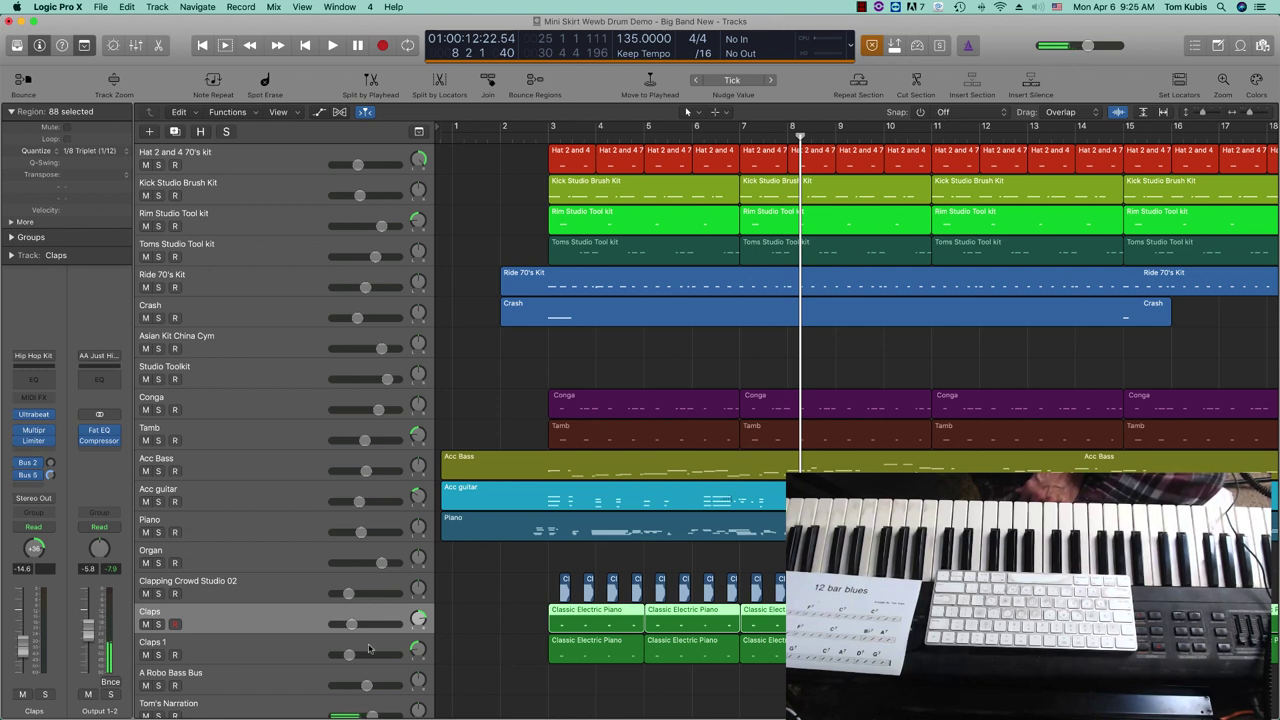
pyautogui.click(322, 650)
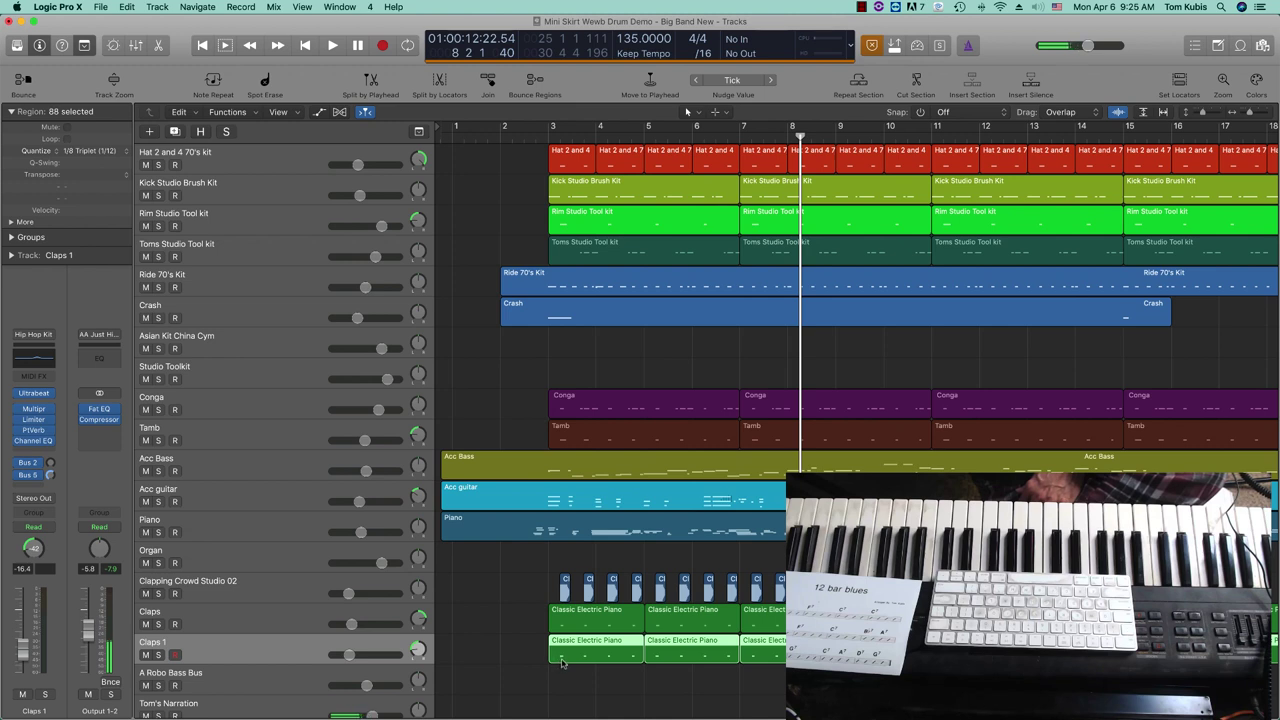
pyautogui.moveTo(574, 662); pyautogui.dragTo(575, 662)
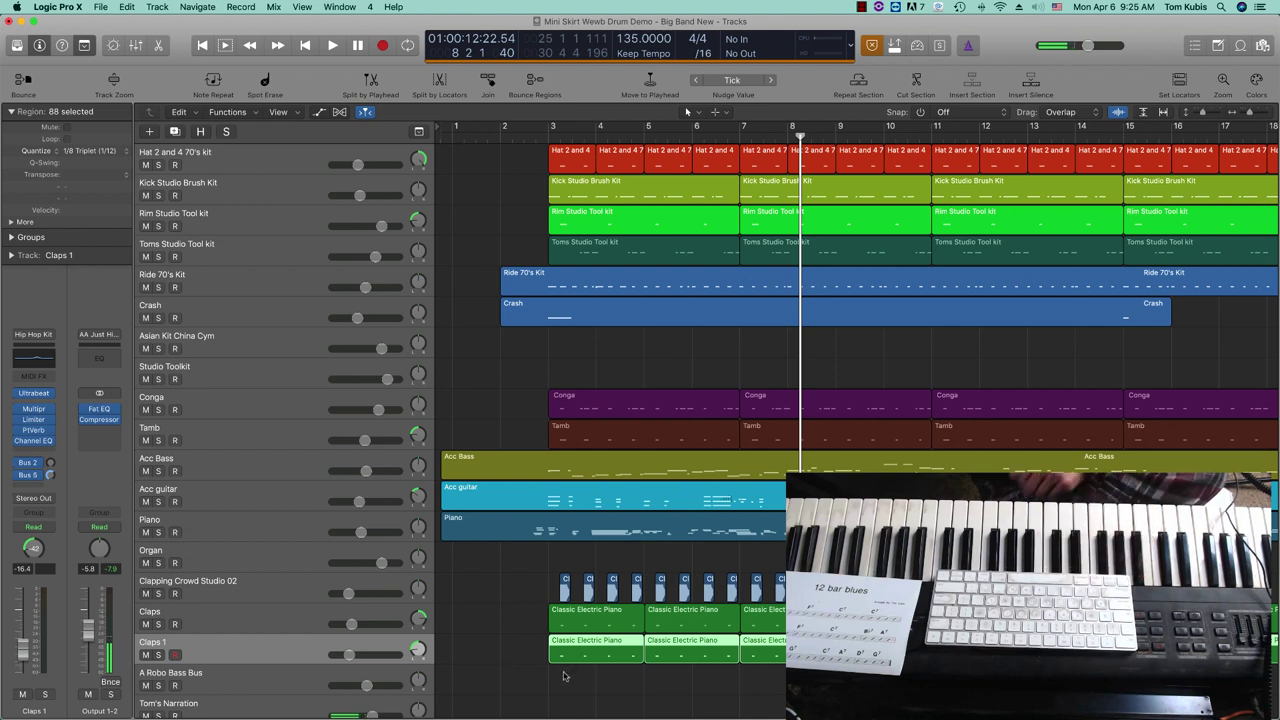
pyautogui.click(562, 675)
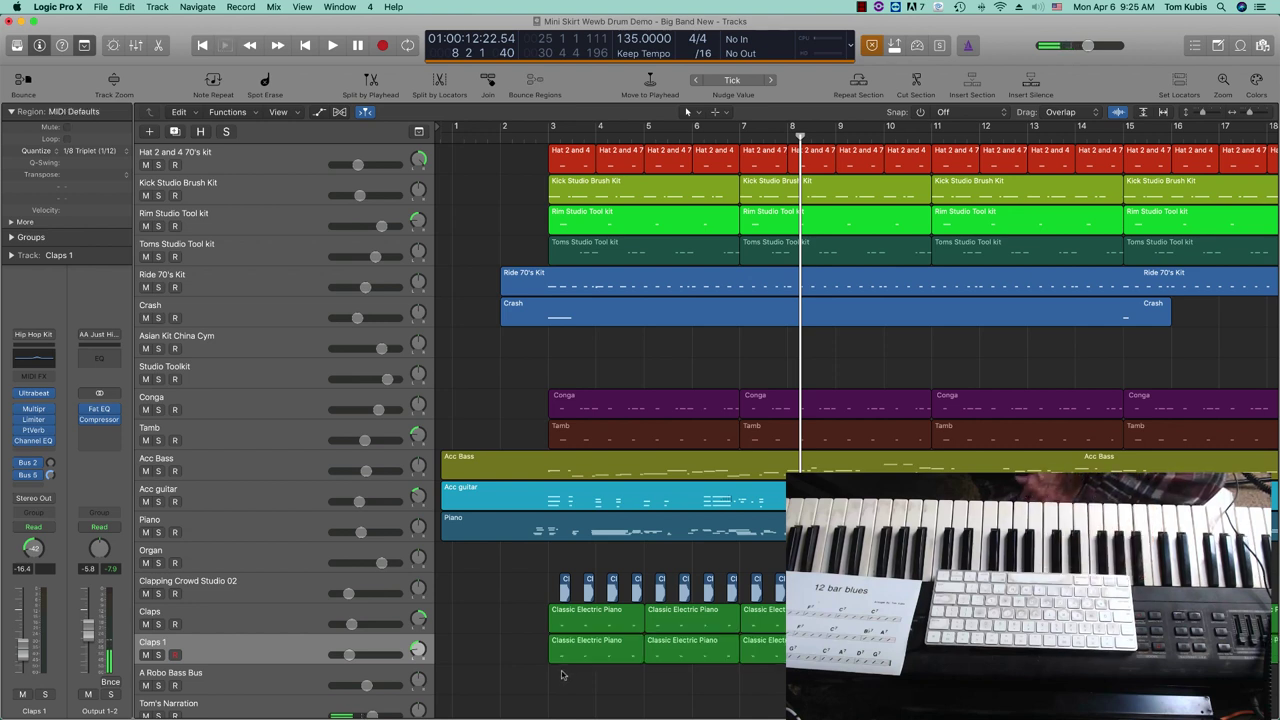
pyautogui.click(487, 133)
pyautogui.press('space')
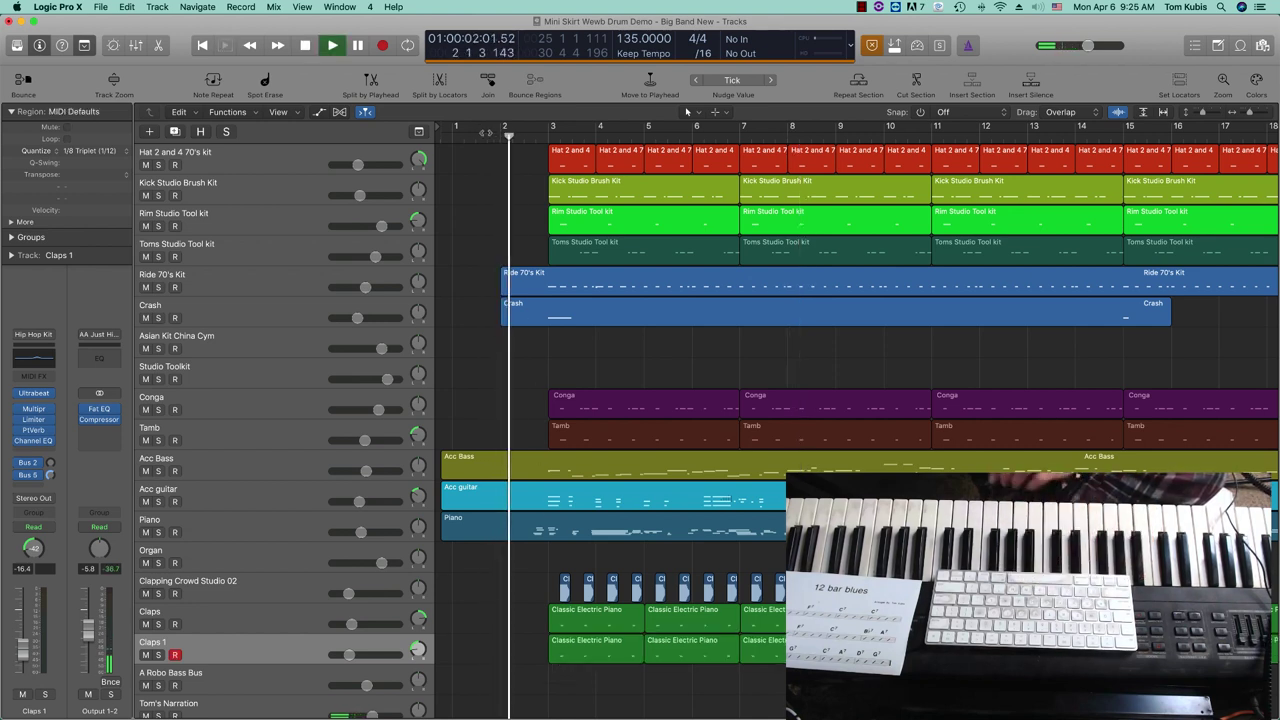
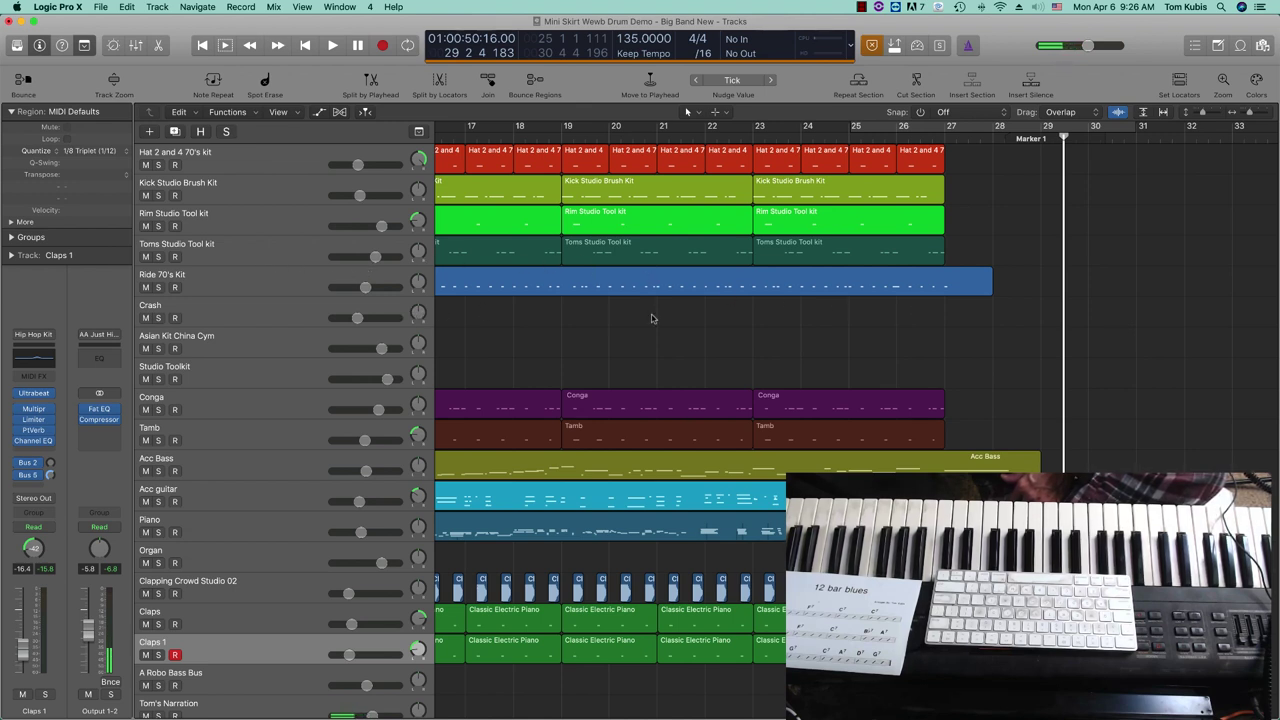
# - Record a closing crash hit at about bar 27 on the Crash track, starting the take from about bar 25
pyautogui.click(880, 140)
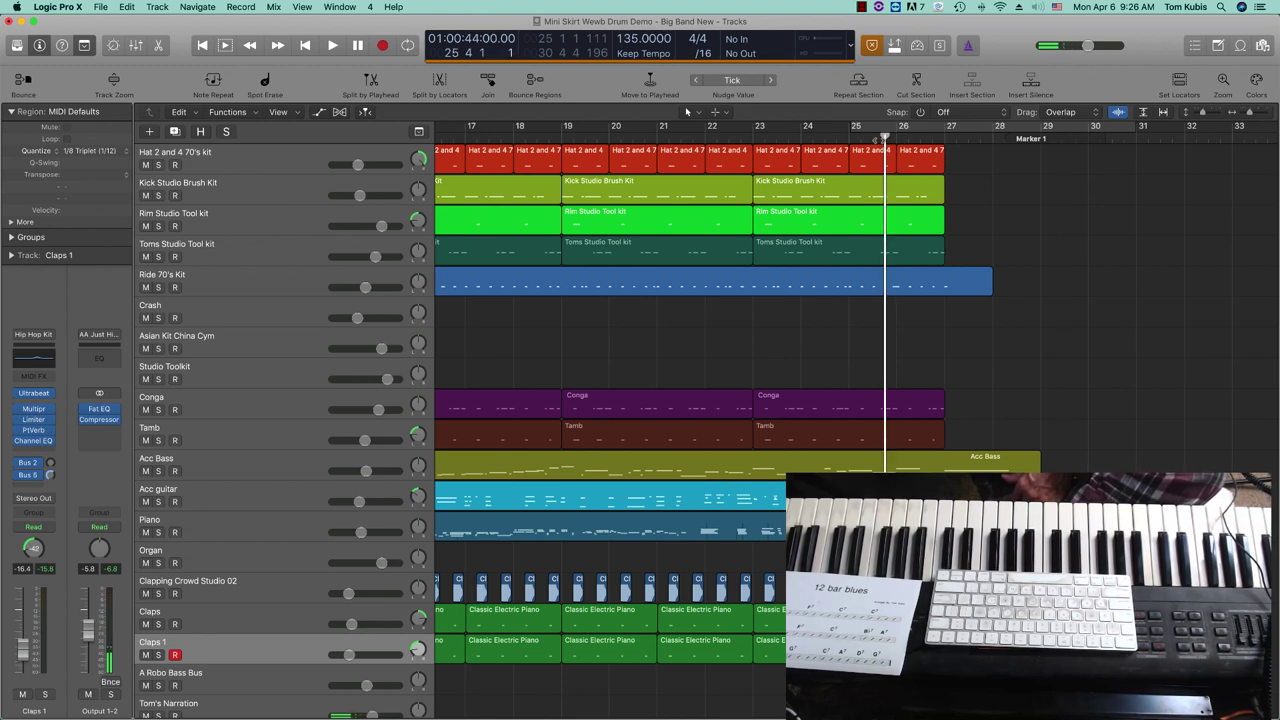
pyautogui.click(184, 315)
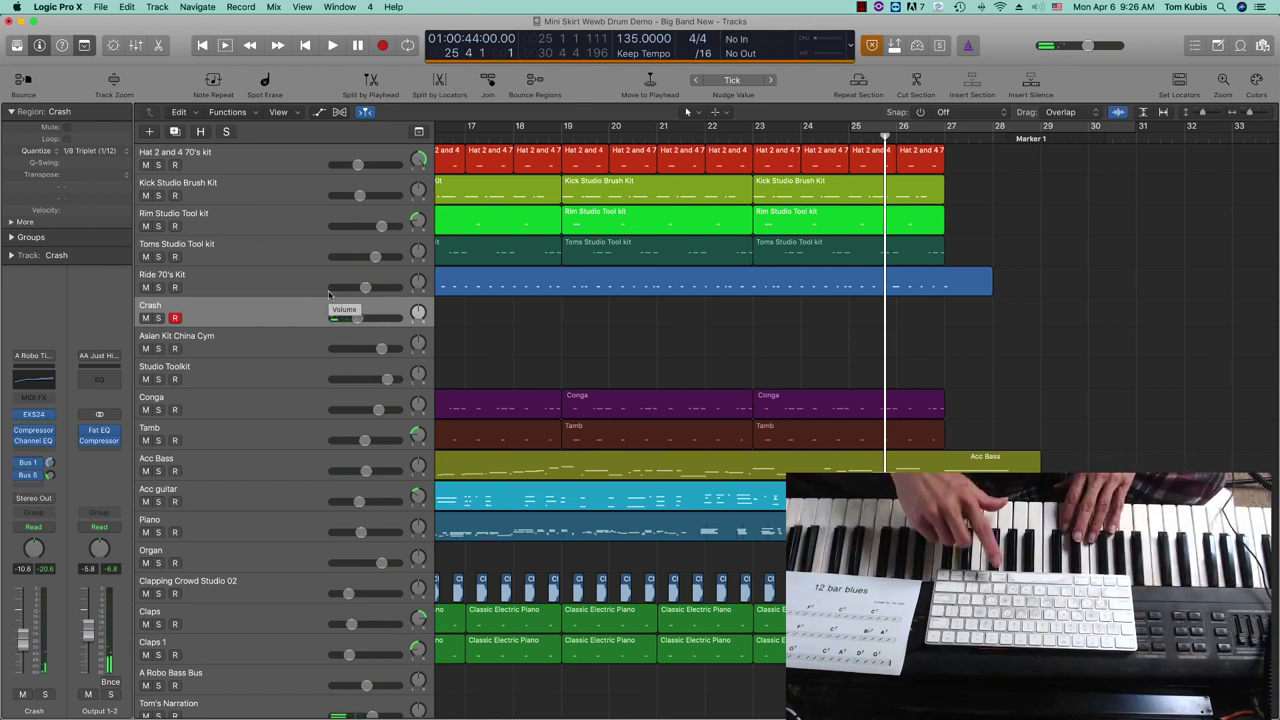
pyautogui.press('space')
pyautogui.press('r')
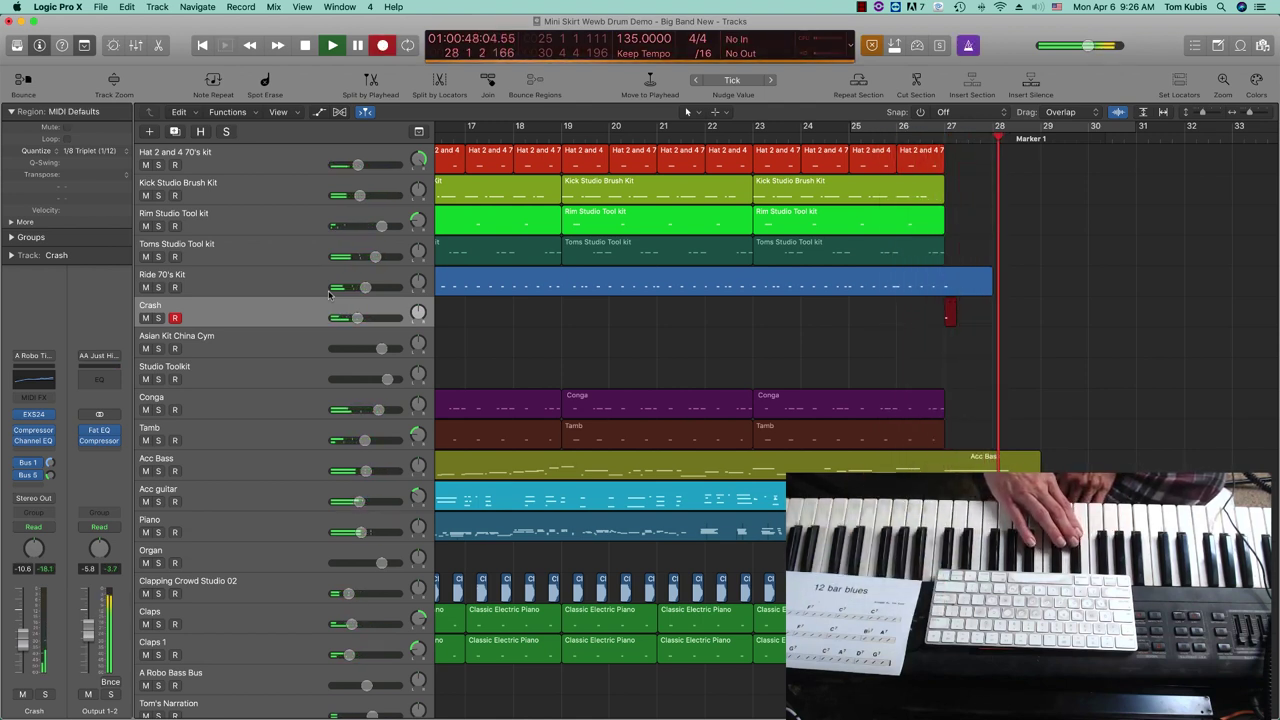
pyautogui.press('space')
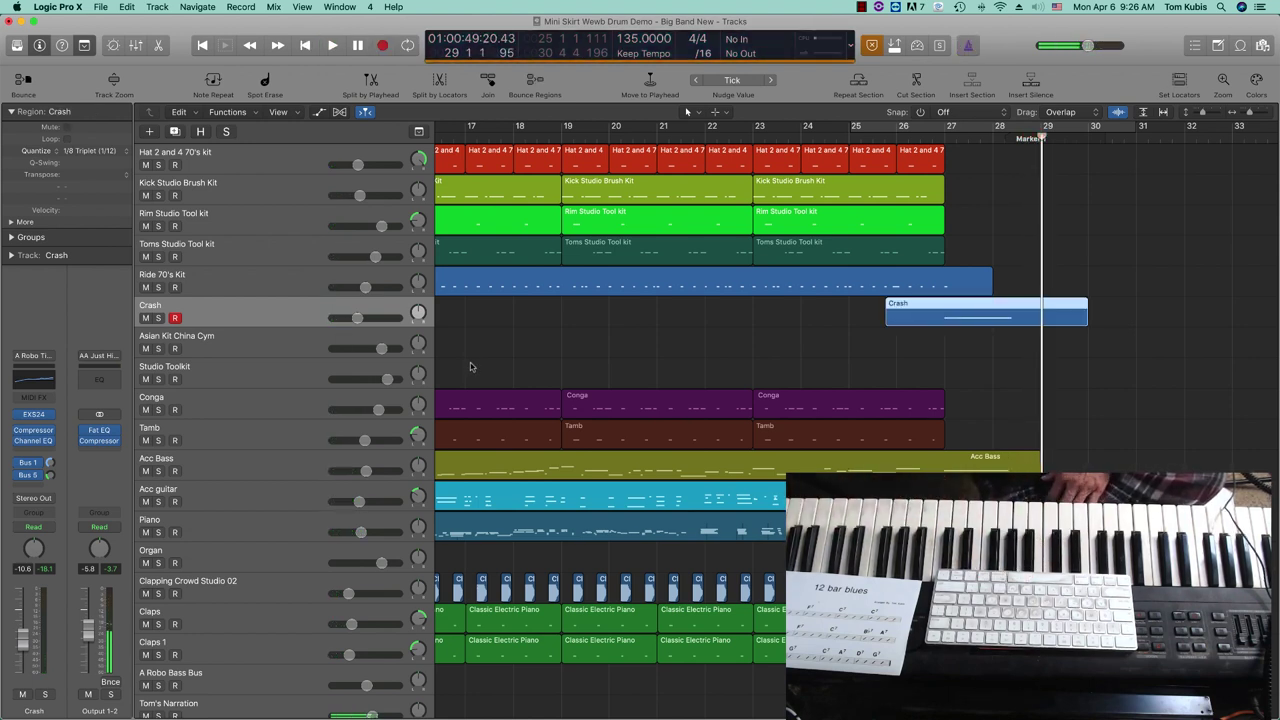
pyautogui.press('Delete')
# - Set the project tempo to 140 and play the whole arrangement from the start to about bar 30
pyautogui.hscroll(-15, 669, 382)
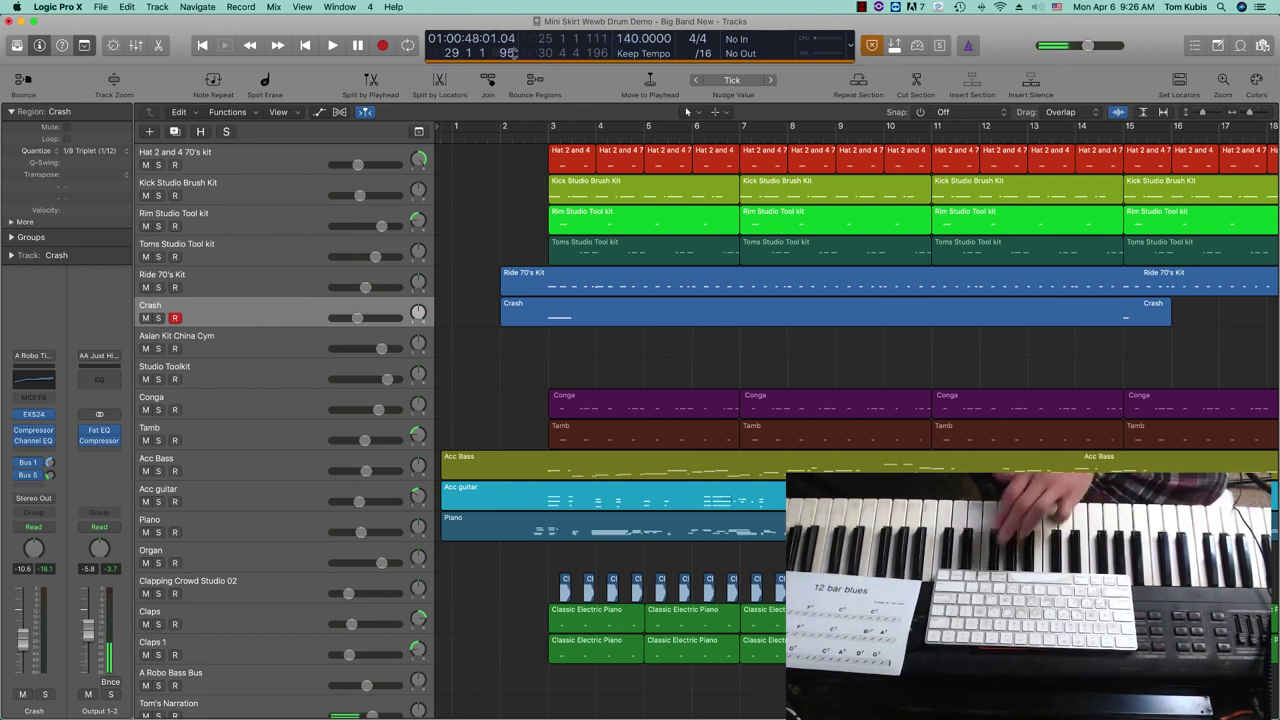
pyautogui.press('Return')
pyautogui.press('space')
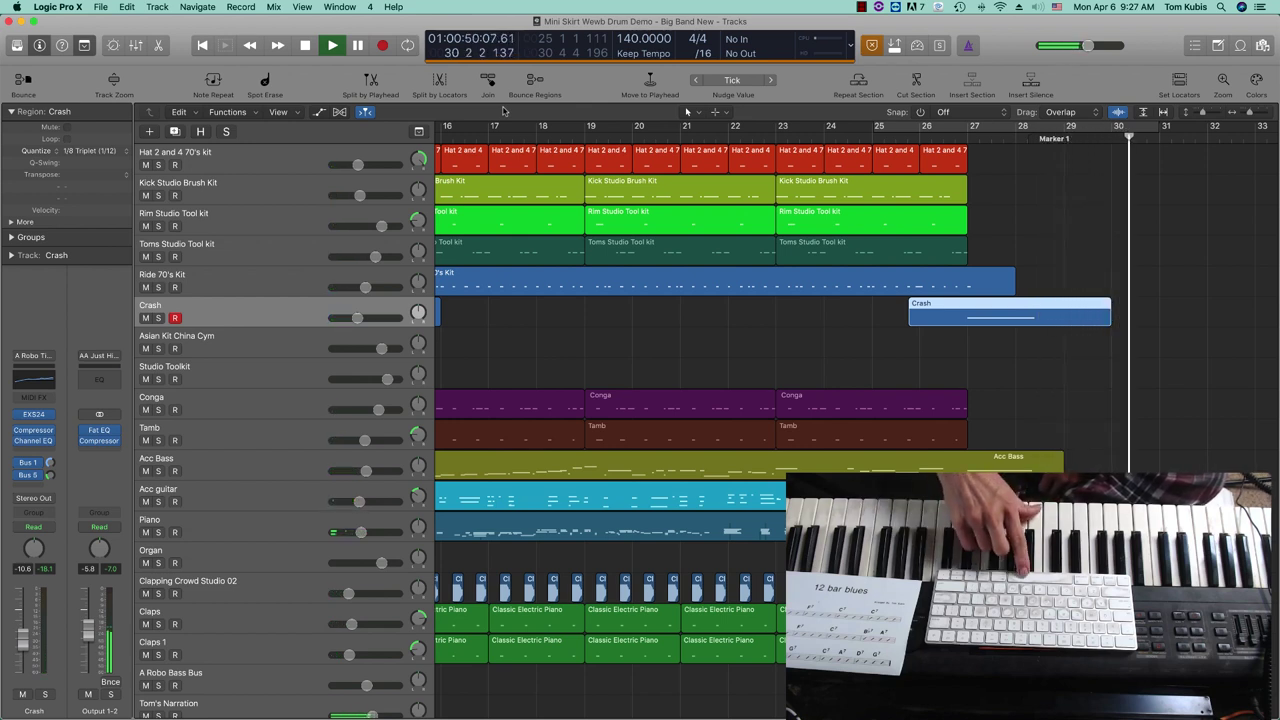
pyautogui.press('space')
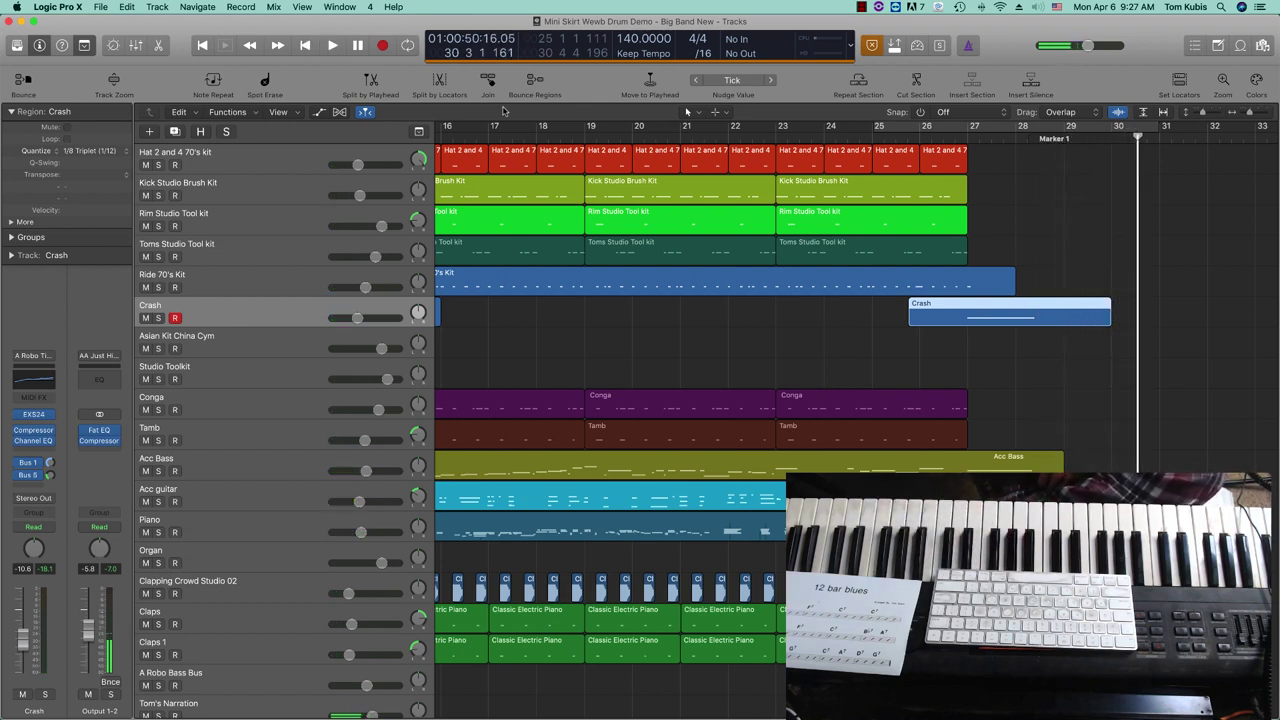